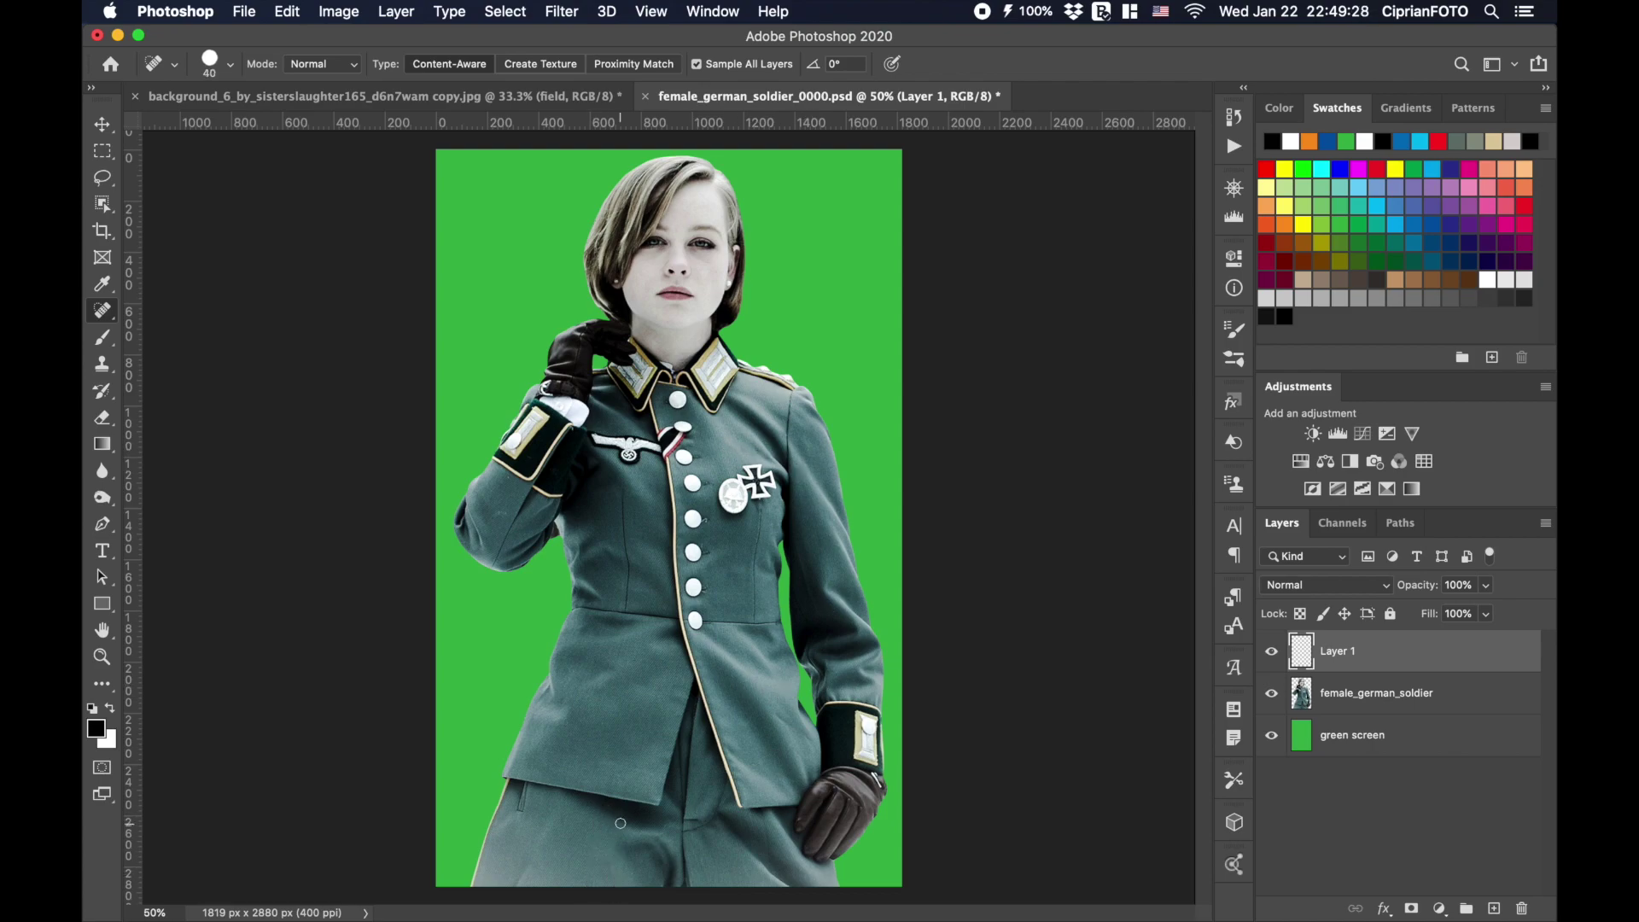
# Patch the dark line on the neck along the collar edge of the female_german_soldier layer with the Patch tool.
pyautogui.press('[')
pyautogui.press('[')
pyautogui.press('[')
pyautogui.click(1376, 693)
pyautogui.rightClick(101, 310)
pyautogui.click(175, 347)
pyautogui.press('super+plus')
pyautogui.press('super+plus')
pyautogui.moveTo(582, 344); pyautogui.dragTo(584, 345)
pyautogui.moveTo(598, 350)
pyautogui.mouseDown()
pyautogui.moveTo(688, 362)
pyautogui.moveTo(642, 395)
pyautogui.mouseUp()
pyautogui.press('super+d')
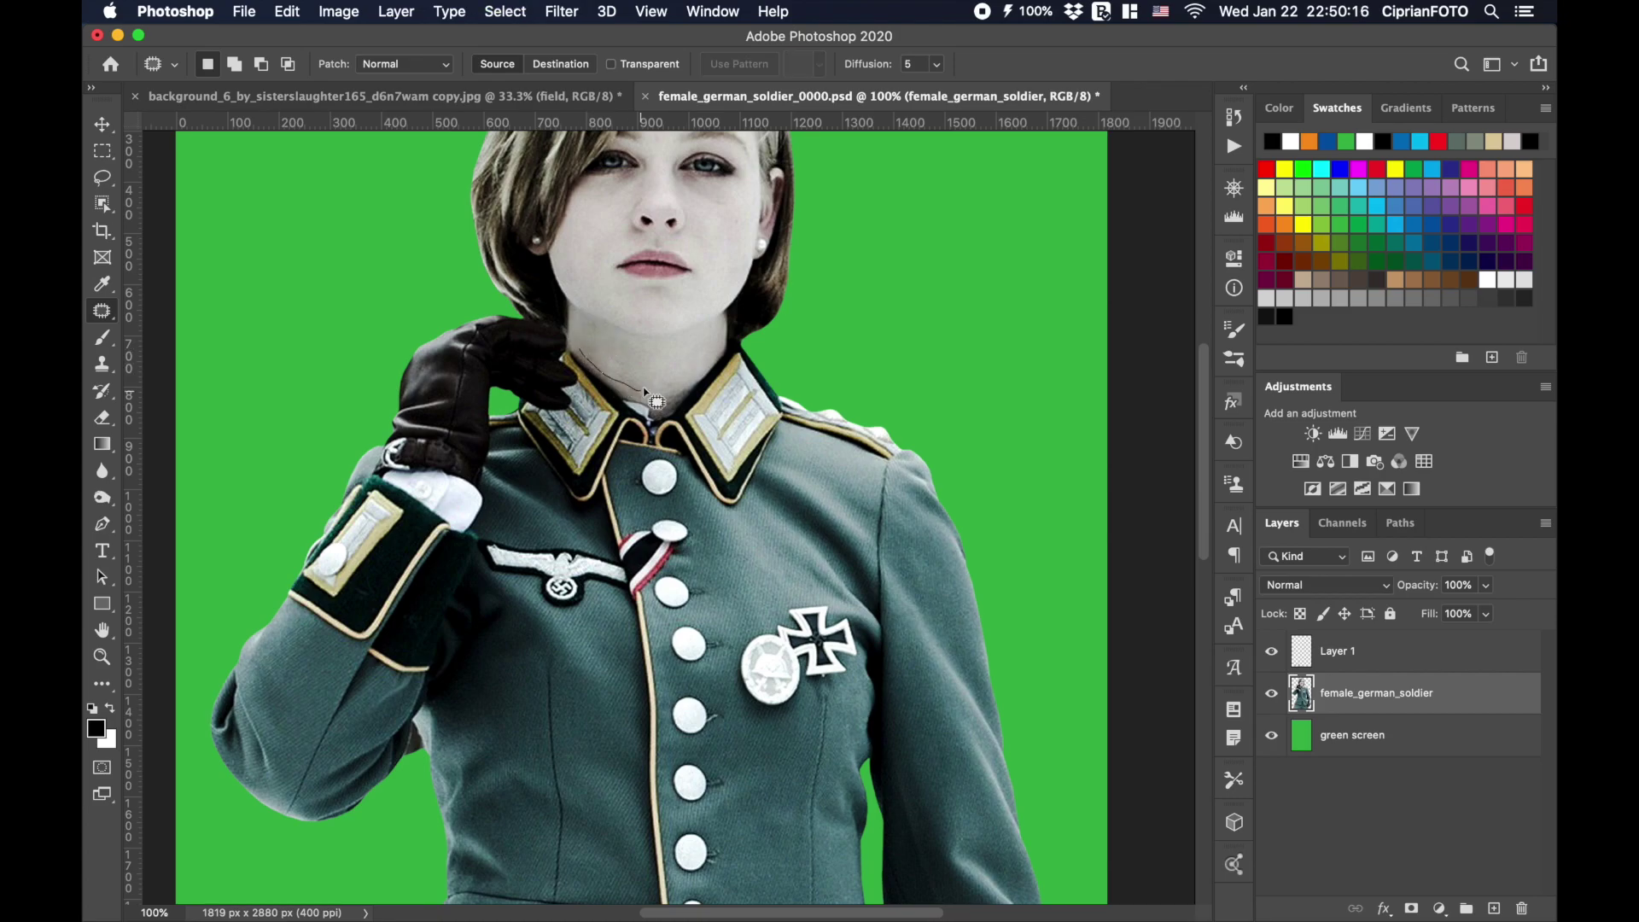
# Clean up the neck edge above the collar with the Clone Stamp, sampling nearby skin at the neck.
pyautogui.press('s')
pyautogui.moveTo(578, 350); pyautogui.dragTo(673, 400)
pyautogui.keyDown('alt'); pyautogui.click(708, 358); pyautogui.keyUp('alt')
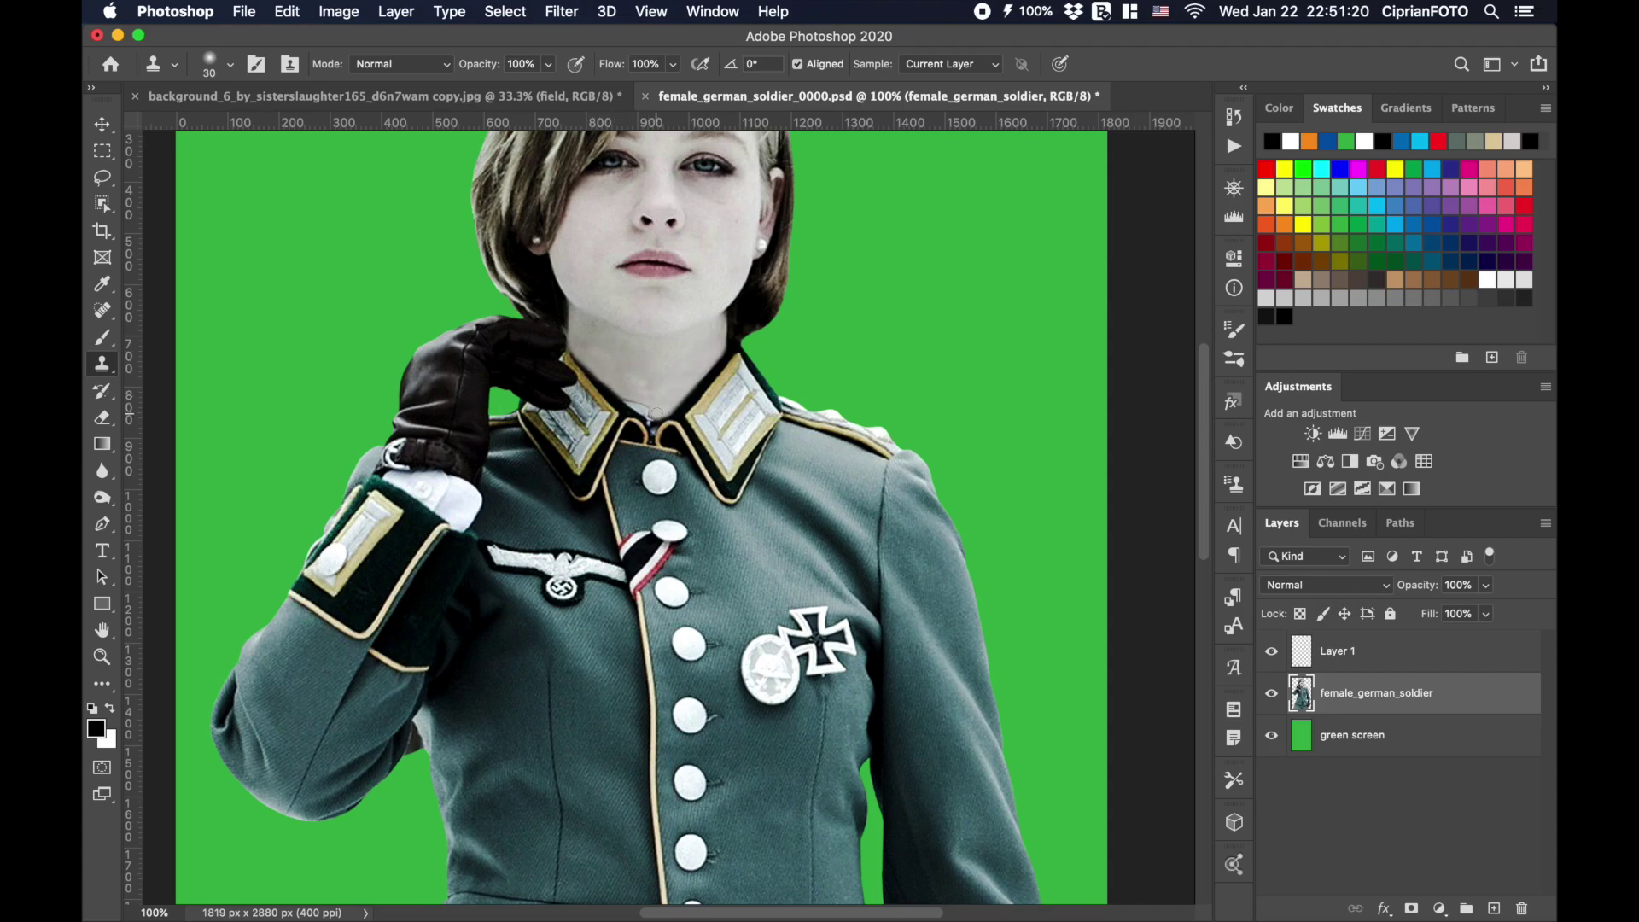
# Hide the green screen layer and stamp Layer 1 and female_german_soldier into a new merged layer.
pyautogui.scroll(-3, 678, 344)
pyautogui.keyDown('shift'); pyautogui.click(1286, 642); pyautogui.keyUp('shift')
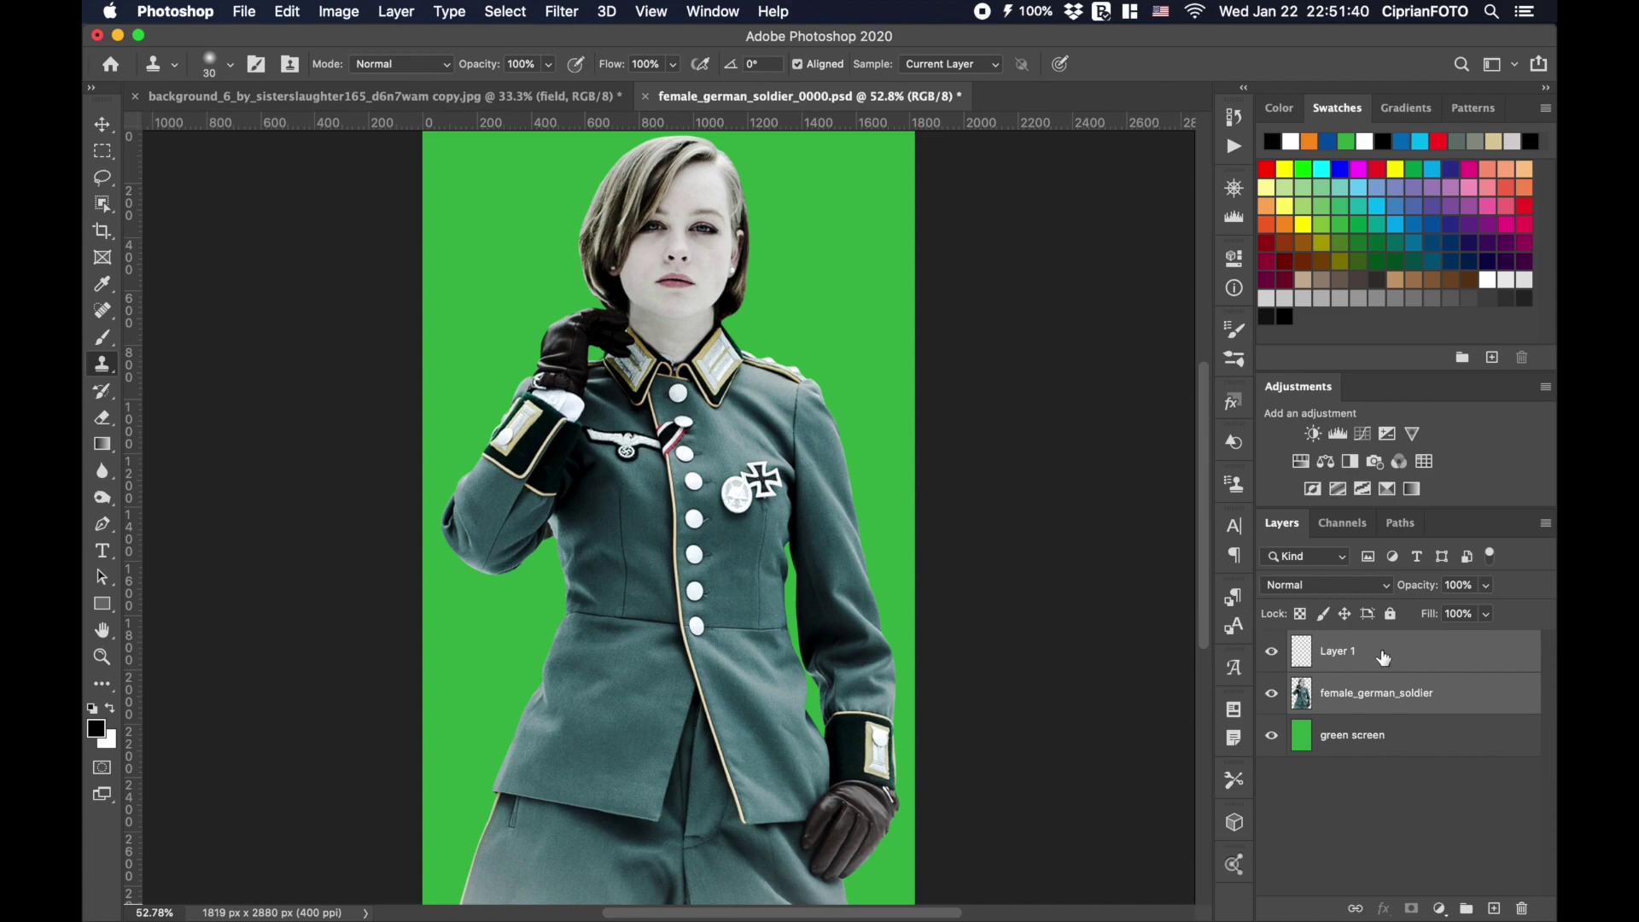
pyautogui.click(1273, 737)
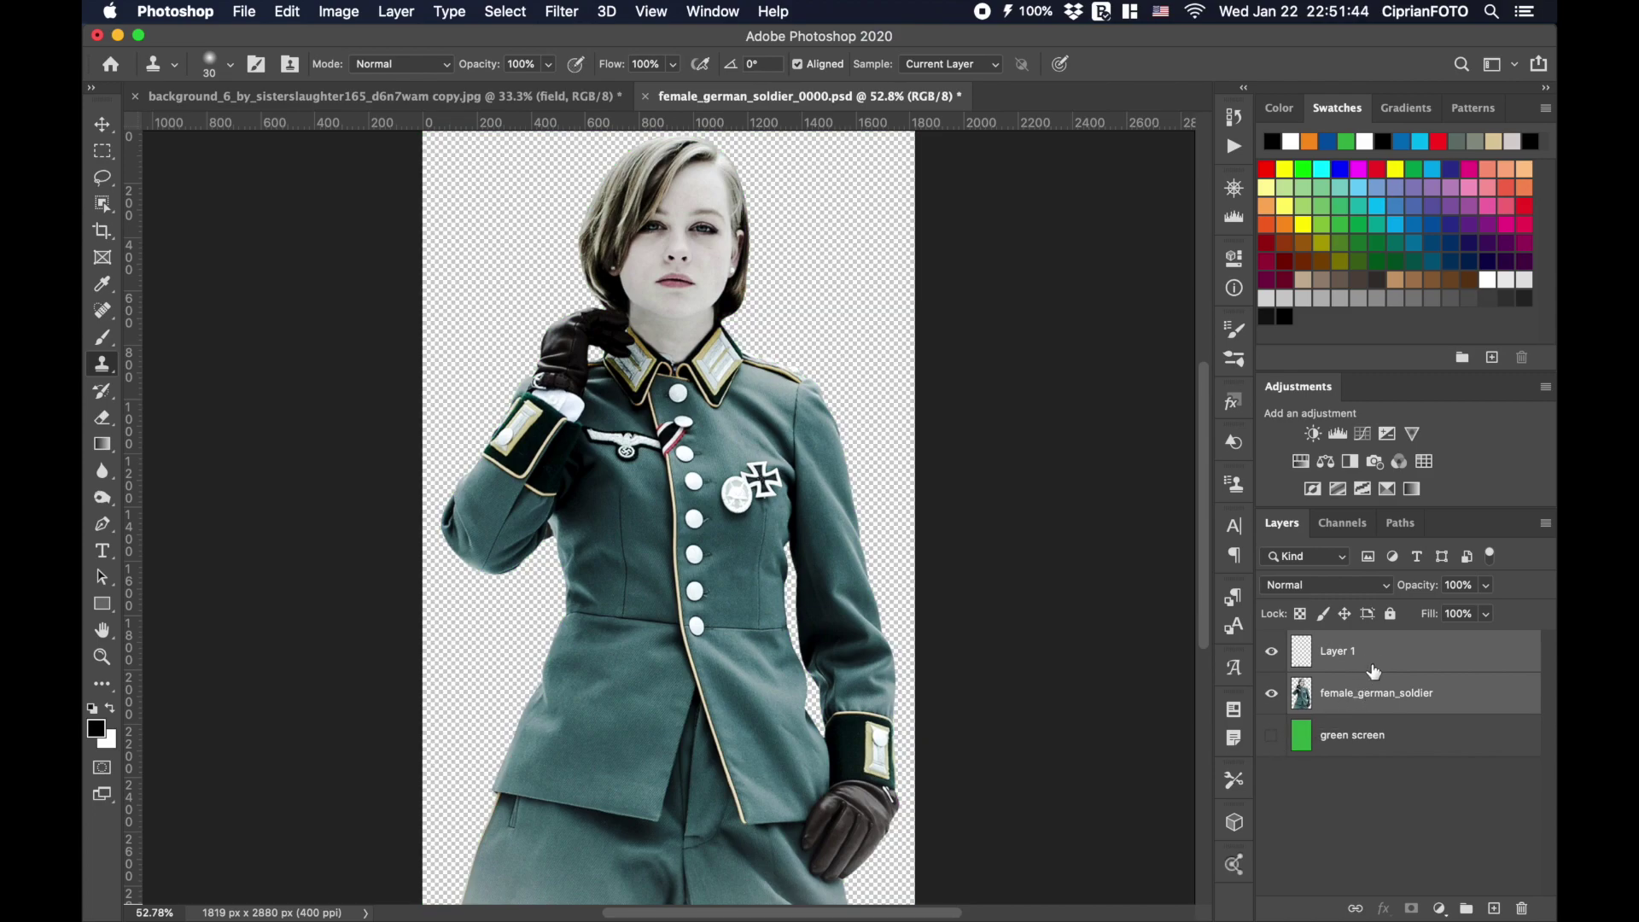
pyautogui.press('super+alt+shift+e')
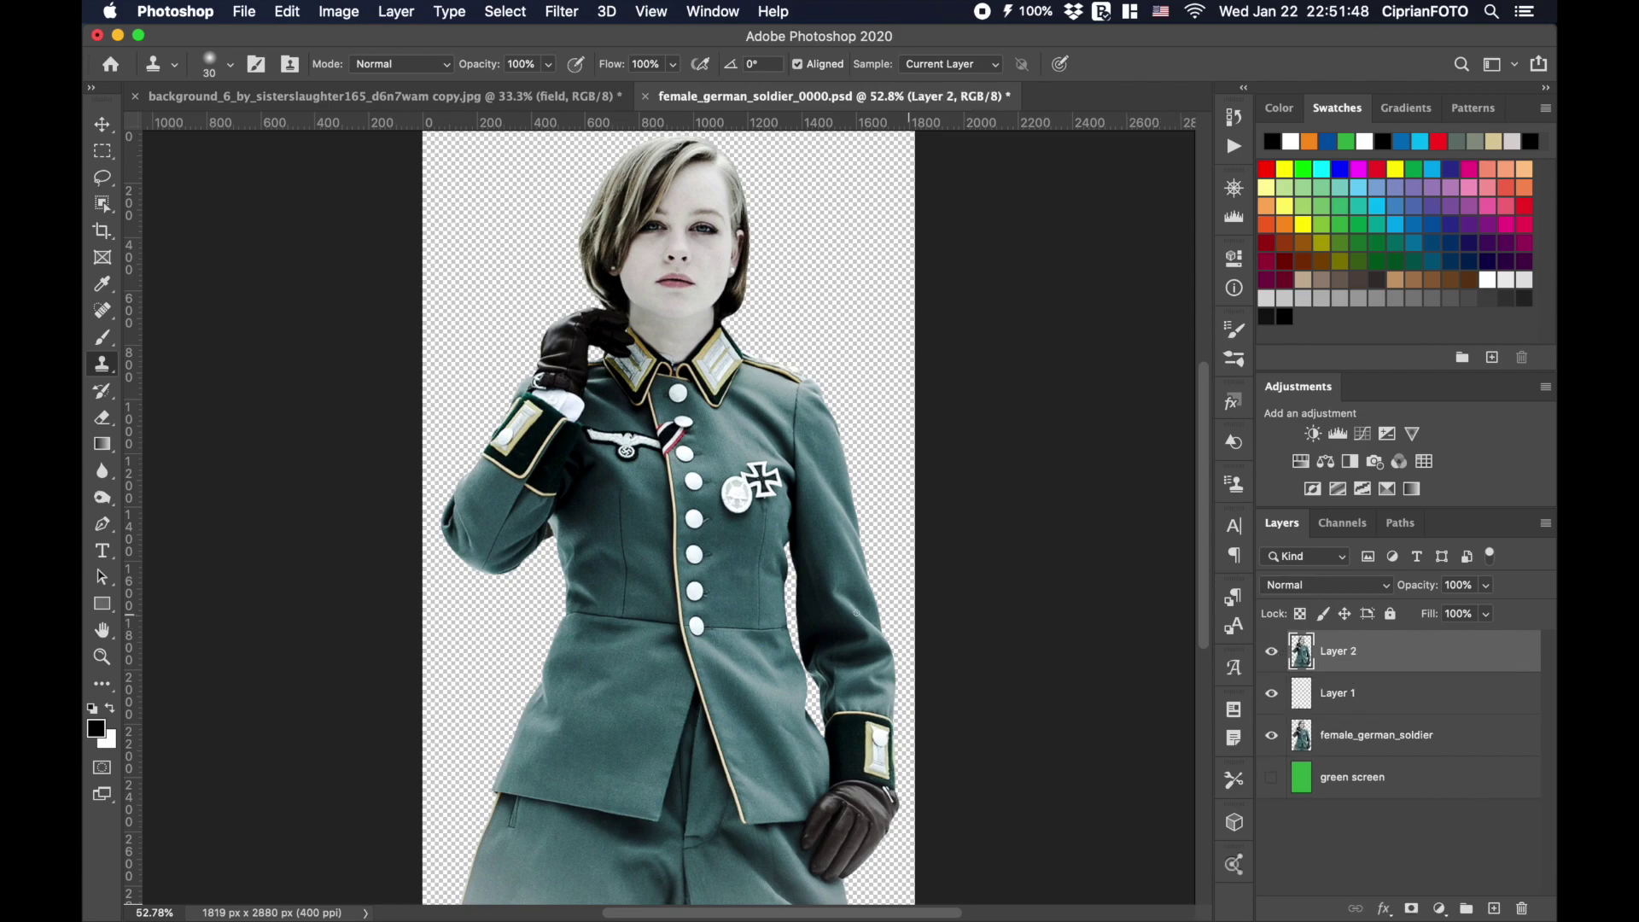
# Move the merged soldier layer into the background_6 document and place it centrally over the field.
pyautogui.press('v')
pyautogui.moveTo(730, 608); pyautogui.dragTo(622, 455)
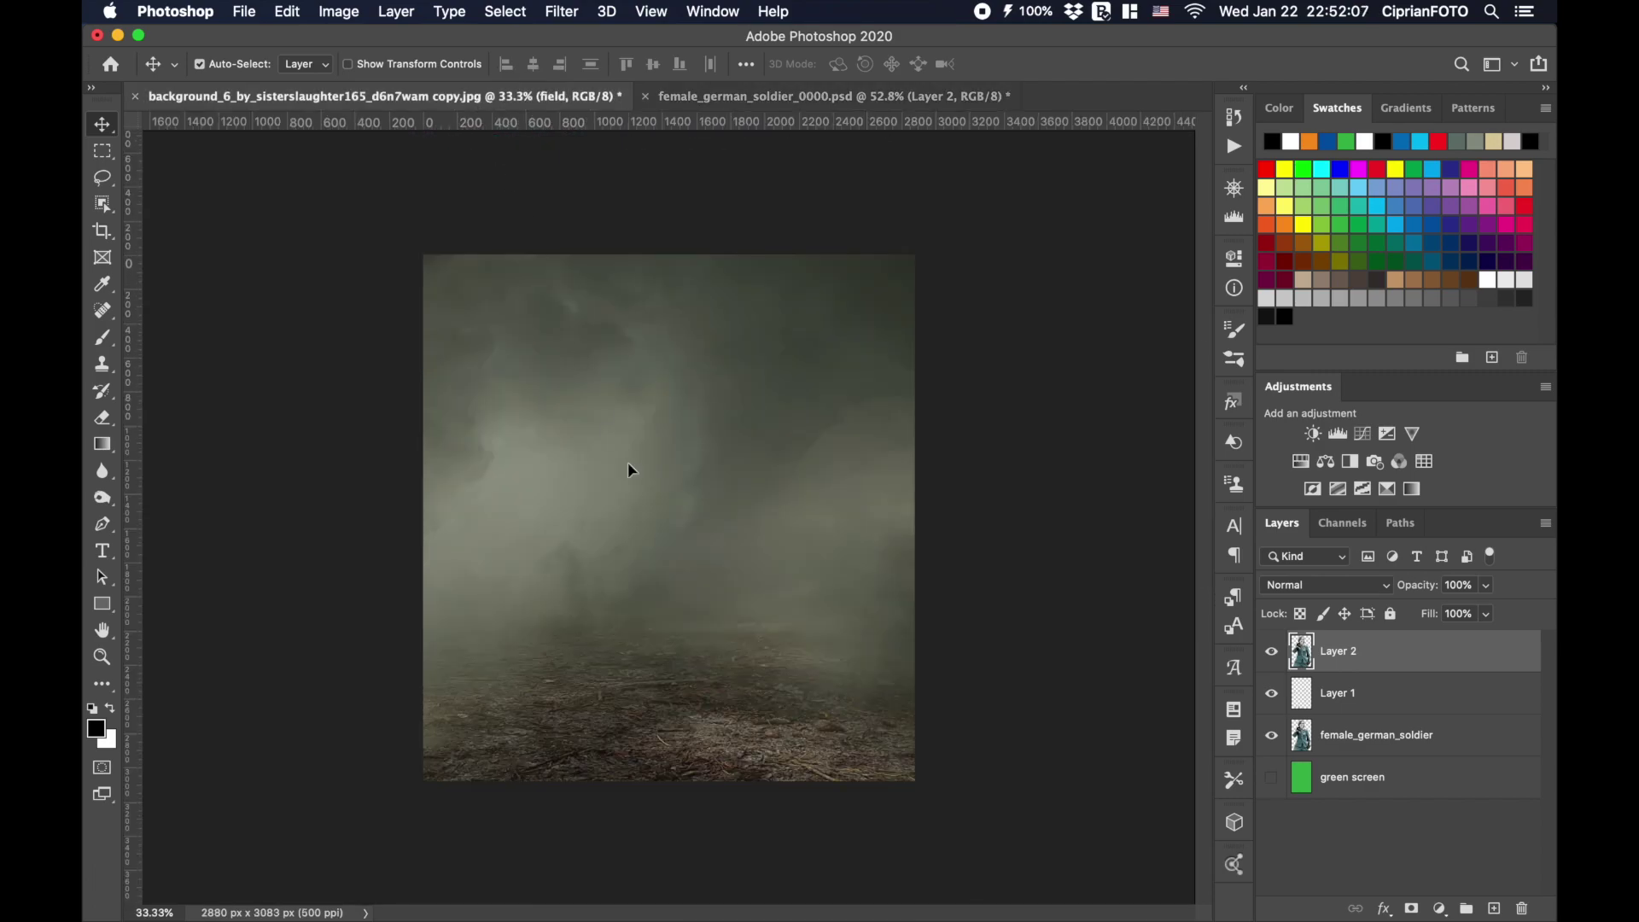
pyautogui.moveTo(666, 548); pyautogui.dragTo(667, 538)
# Rename the placed soldier layer as woman.
pyautogui.doubleClick(1350, 652)
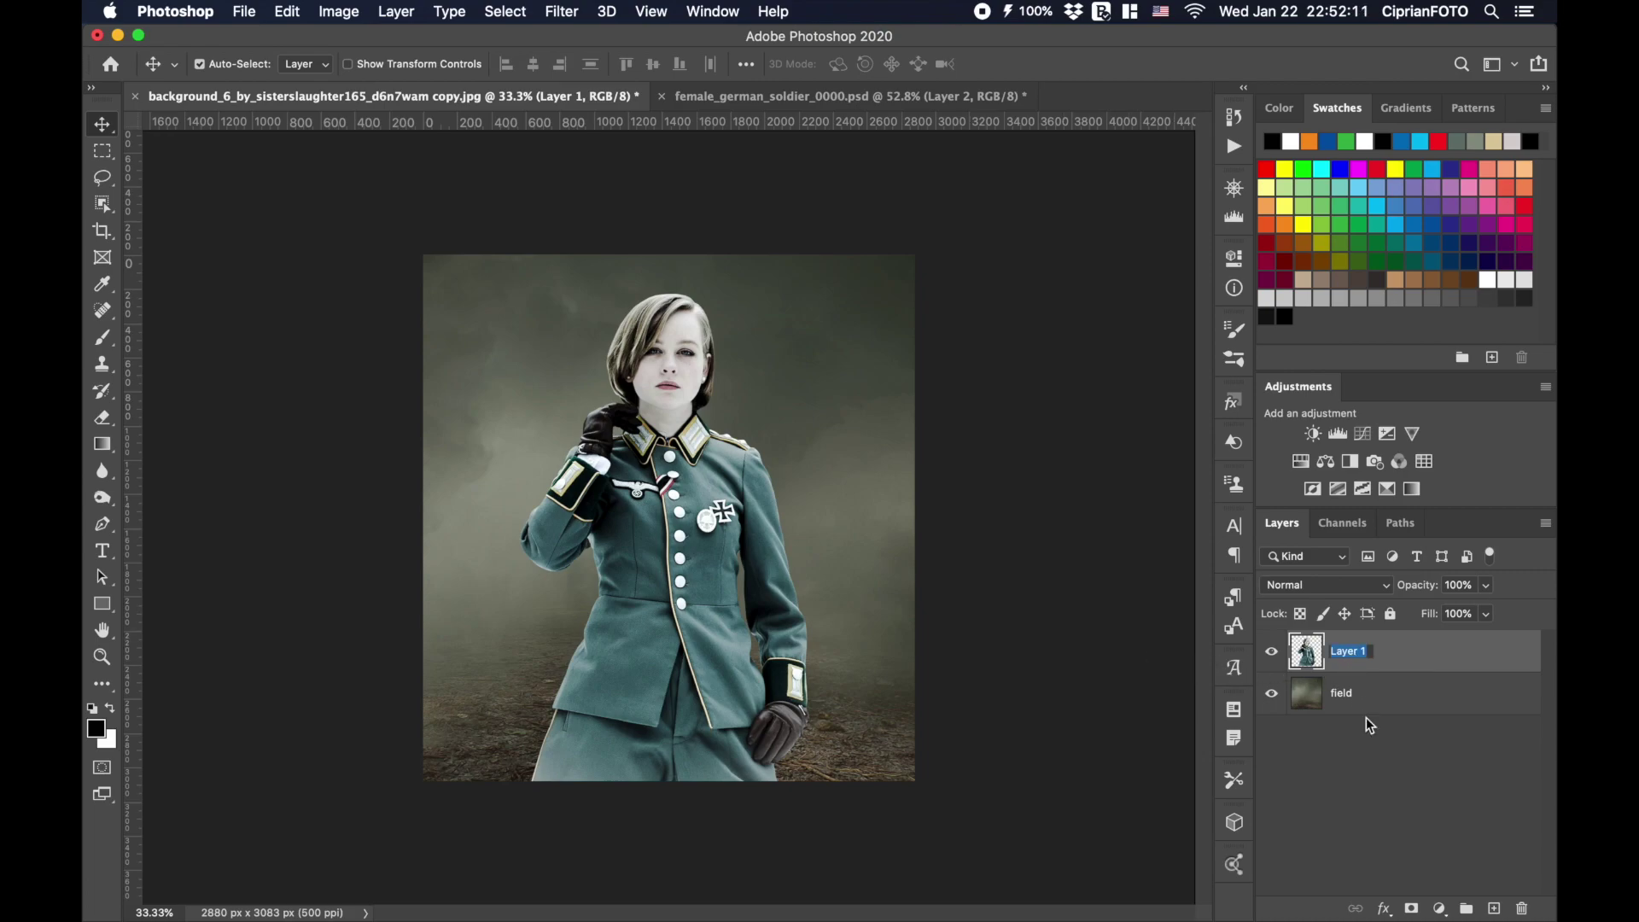
pyautogui.write('woman')
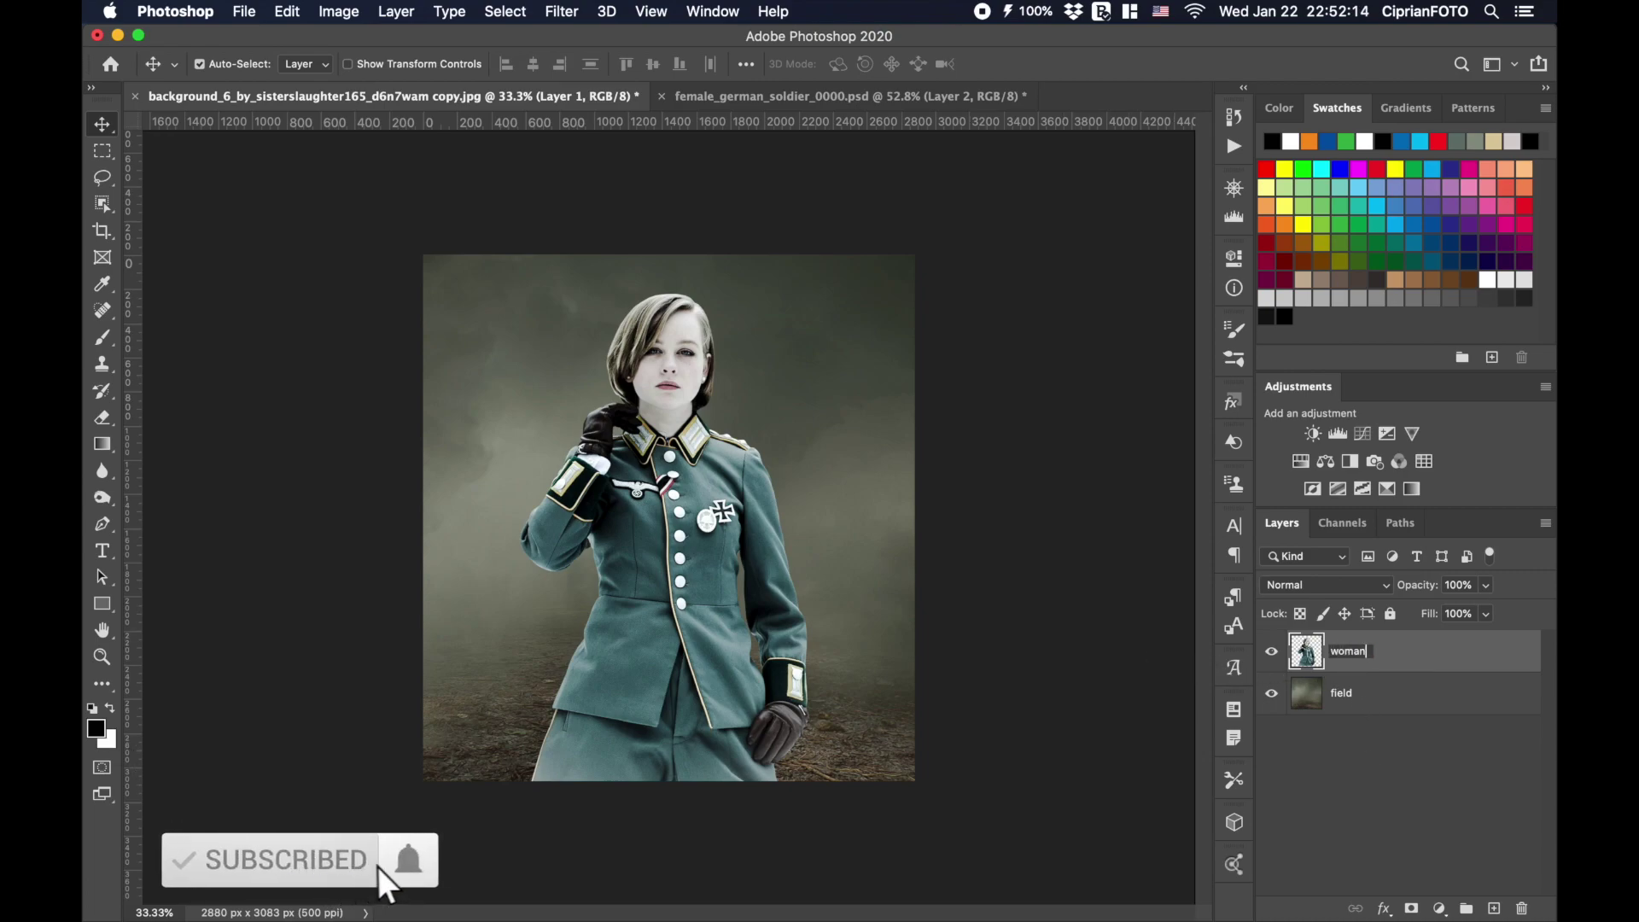
pyautogui.press('Return')
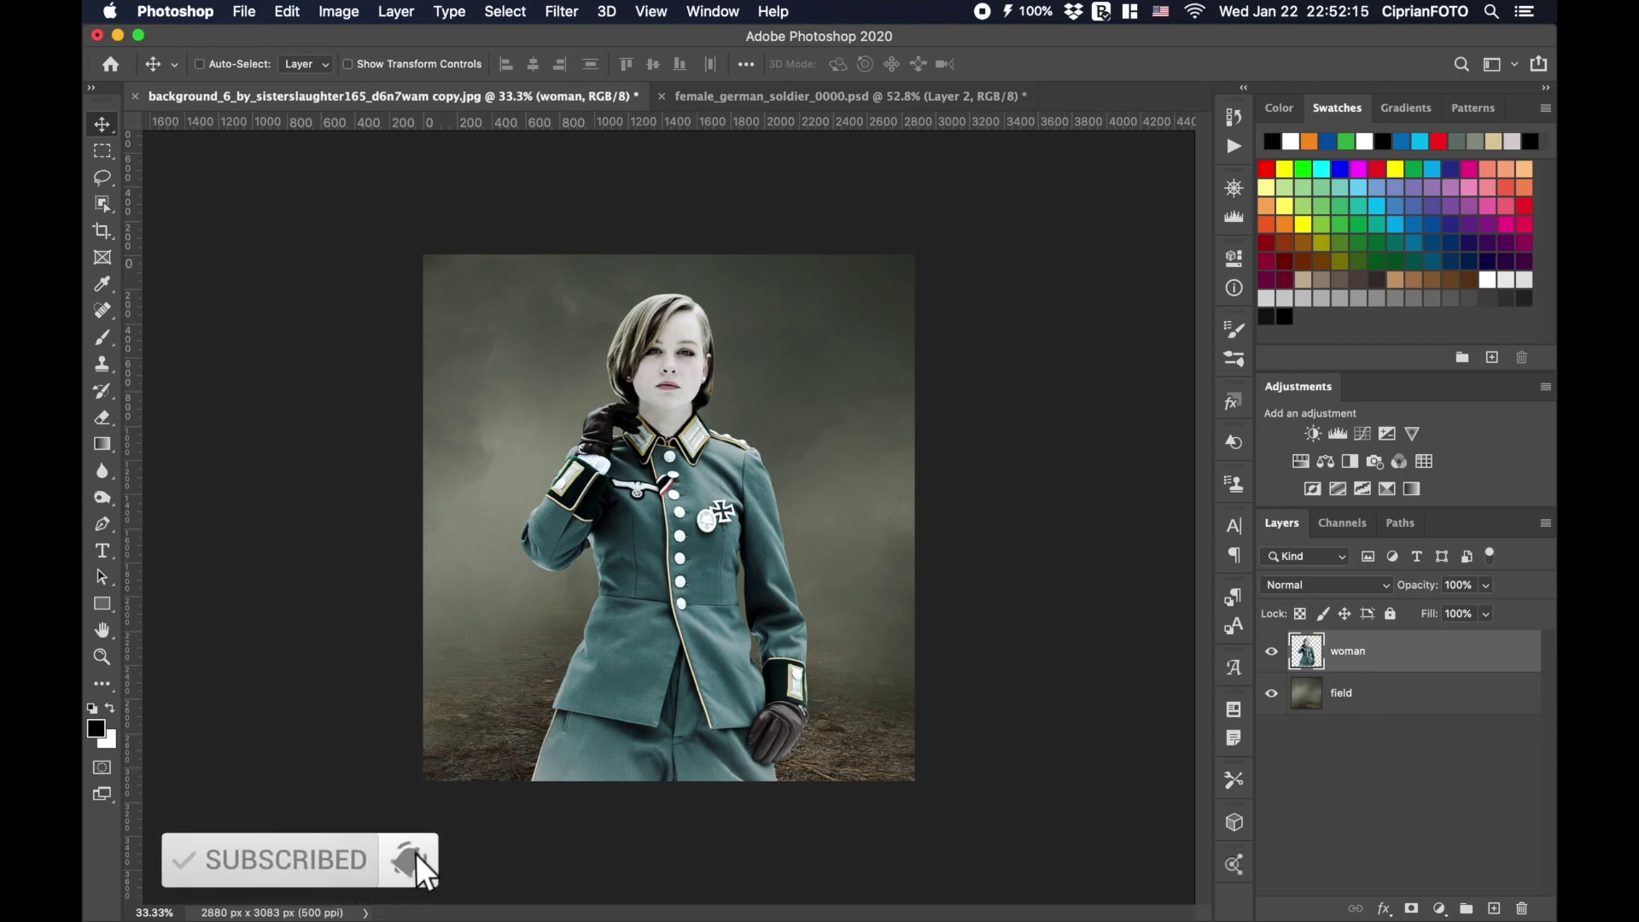
# Add a Color Lookup adjustment clipped to the field layer, using the Soft_Warming.look 3D LUT.
pyautogui.press('super+0')
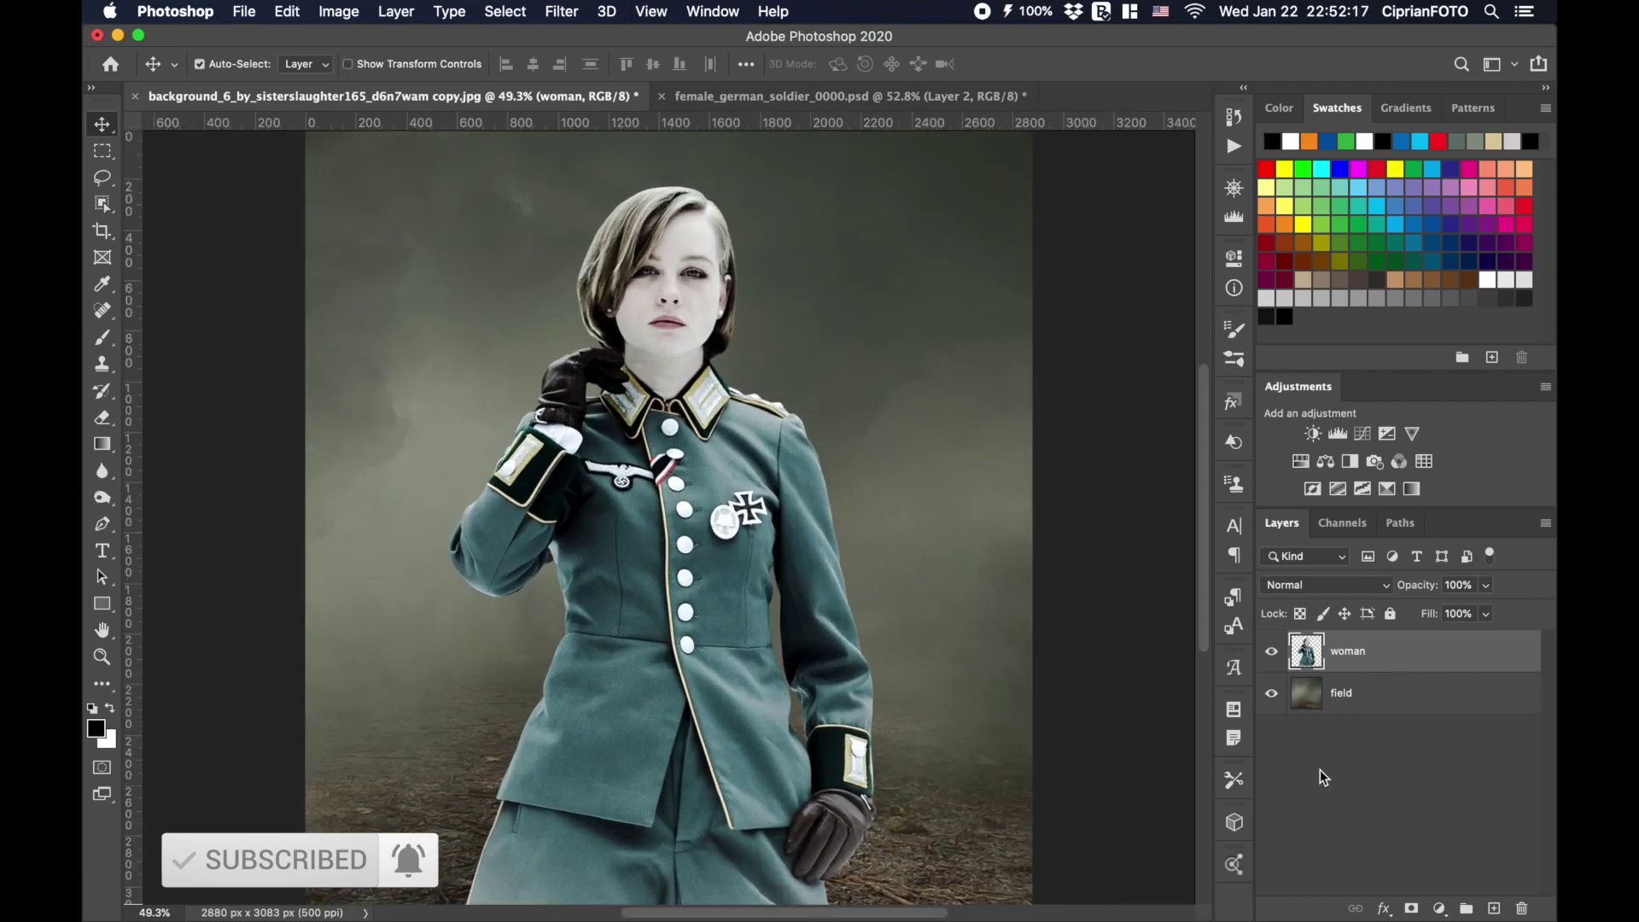
pyautogui.click(1308, 714)
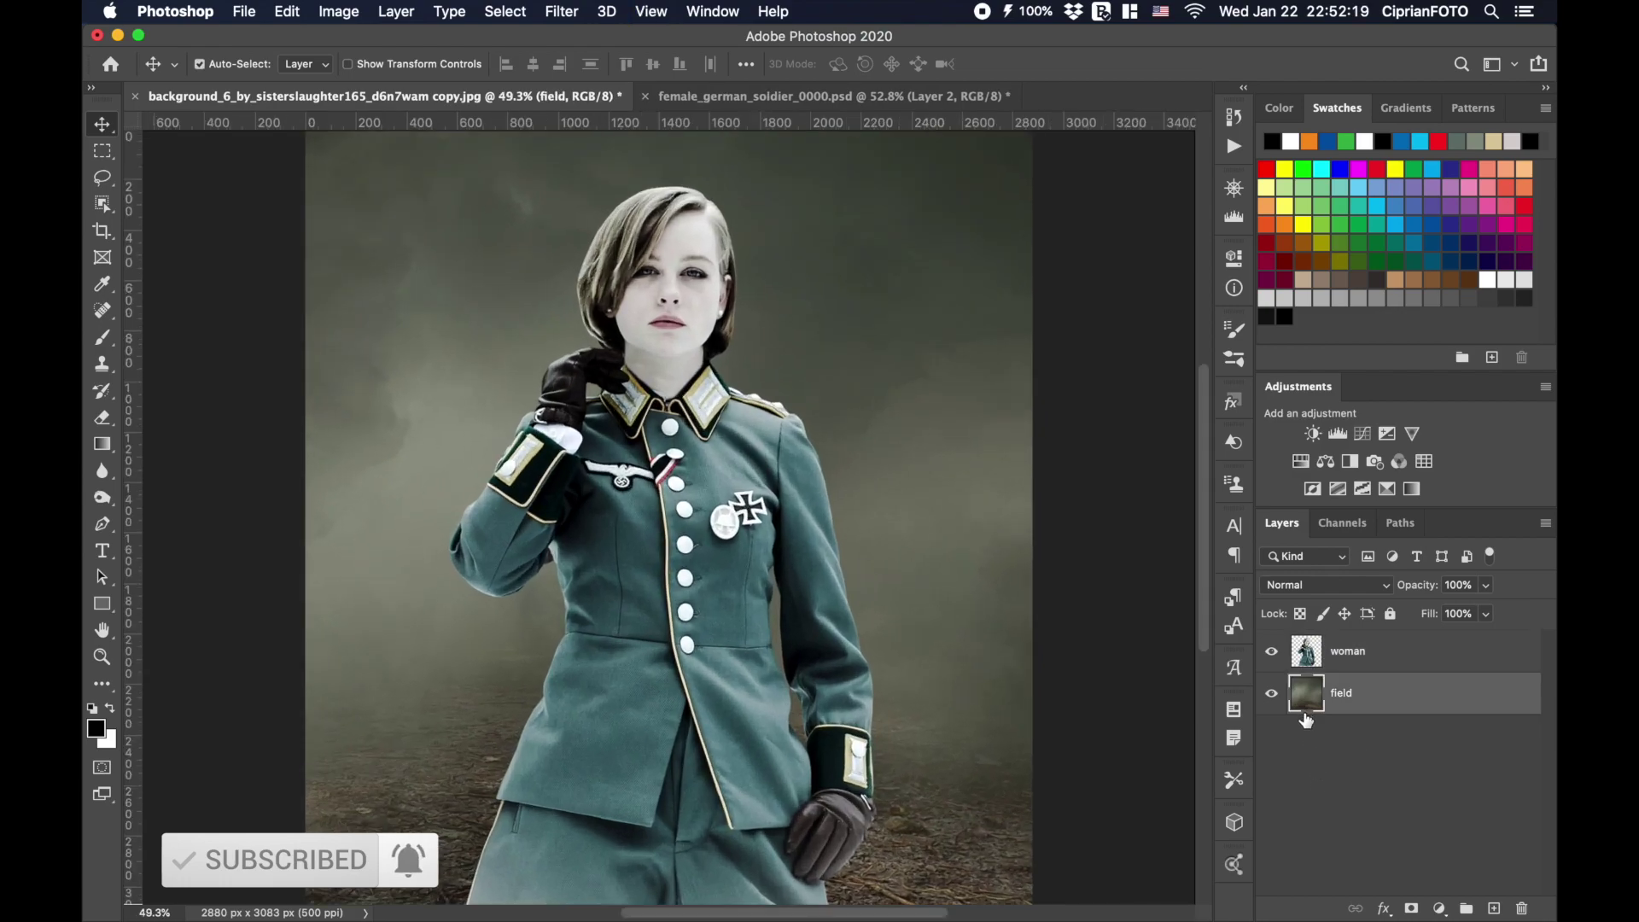
pyautogui.click(1424, 461)
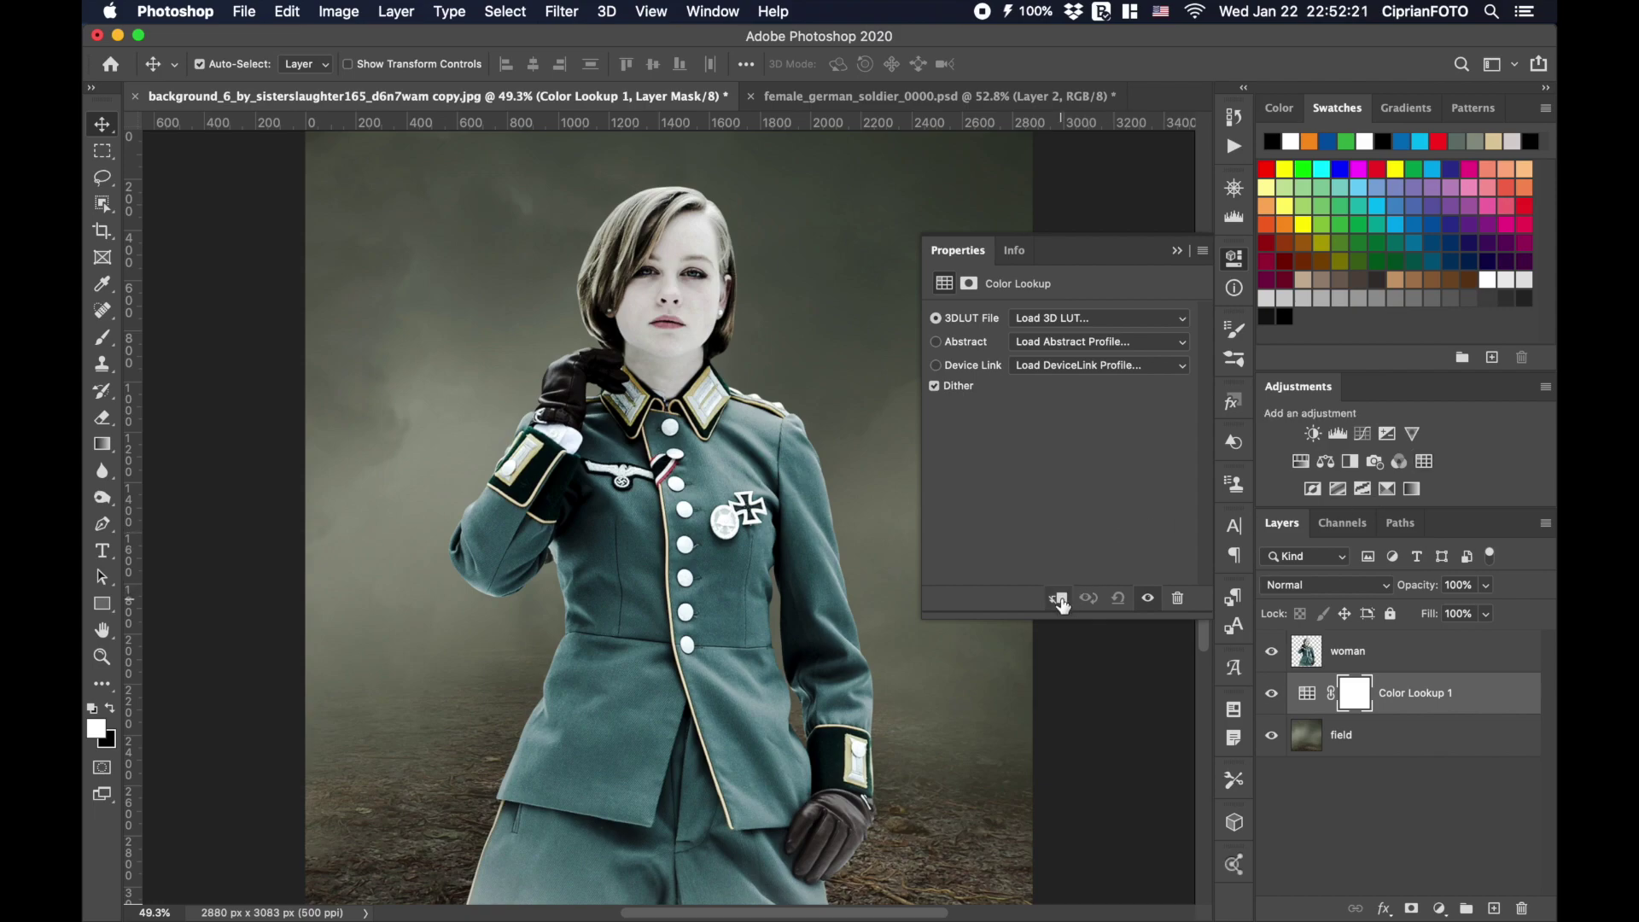
pyautogui.click(1059, 600)
pyautogui.click(1084, 319)
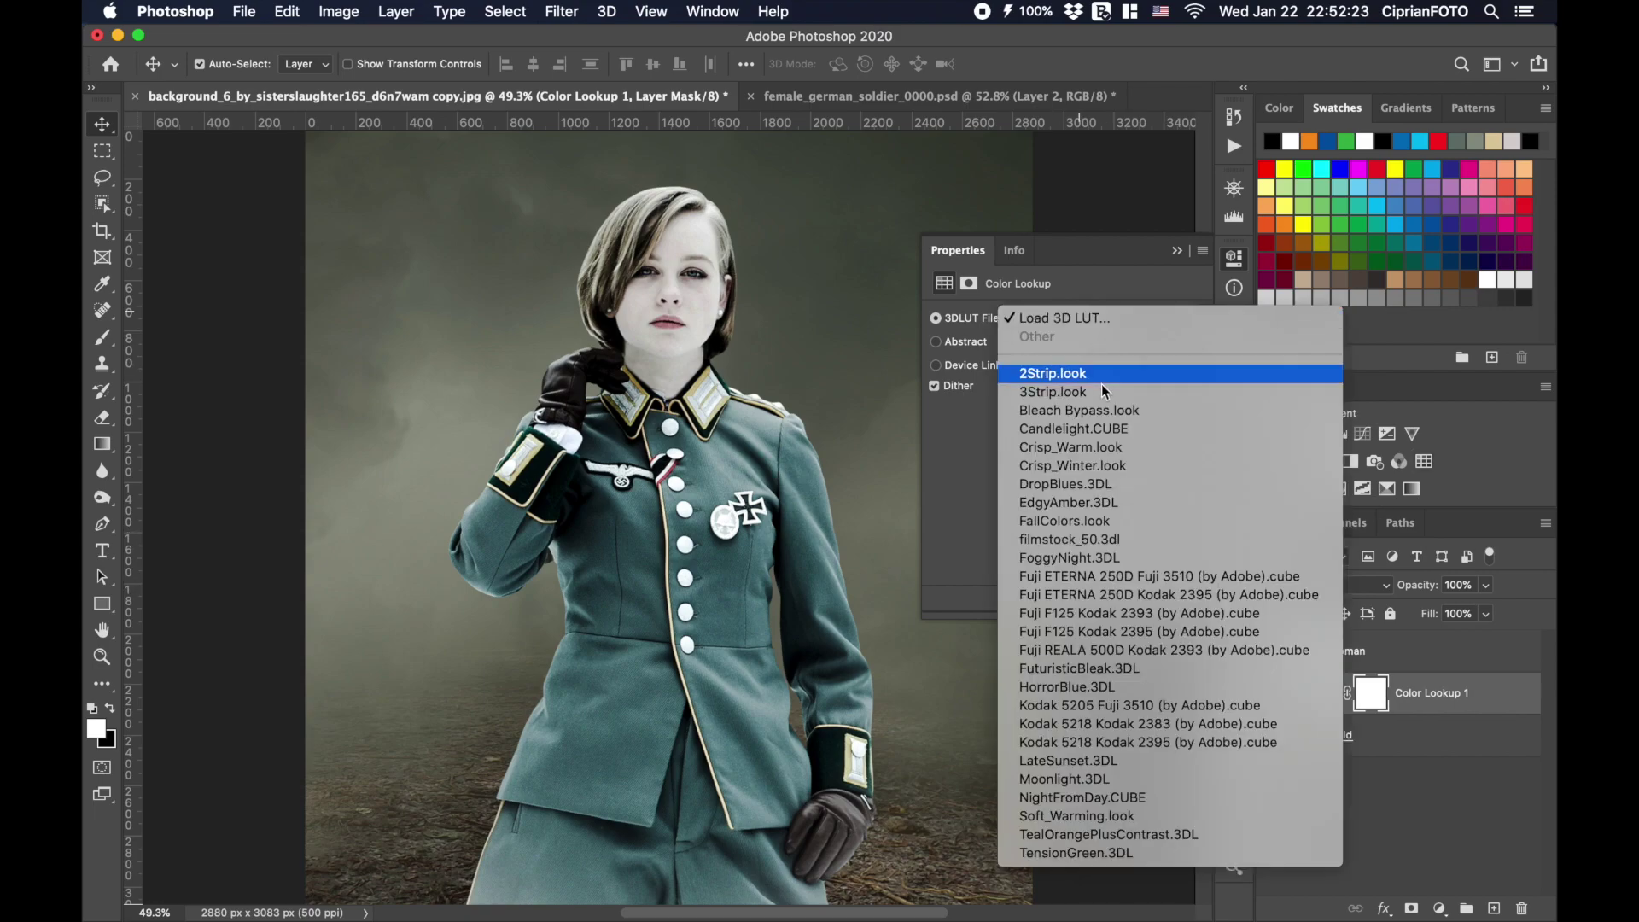
pyautogui.click(1127, 817)
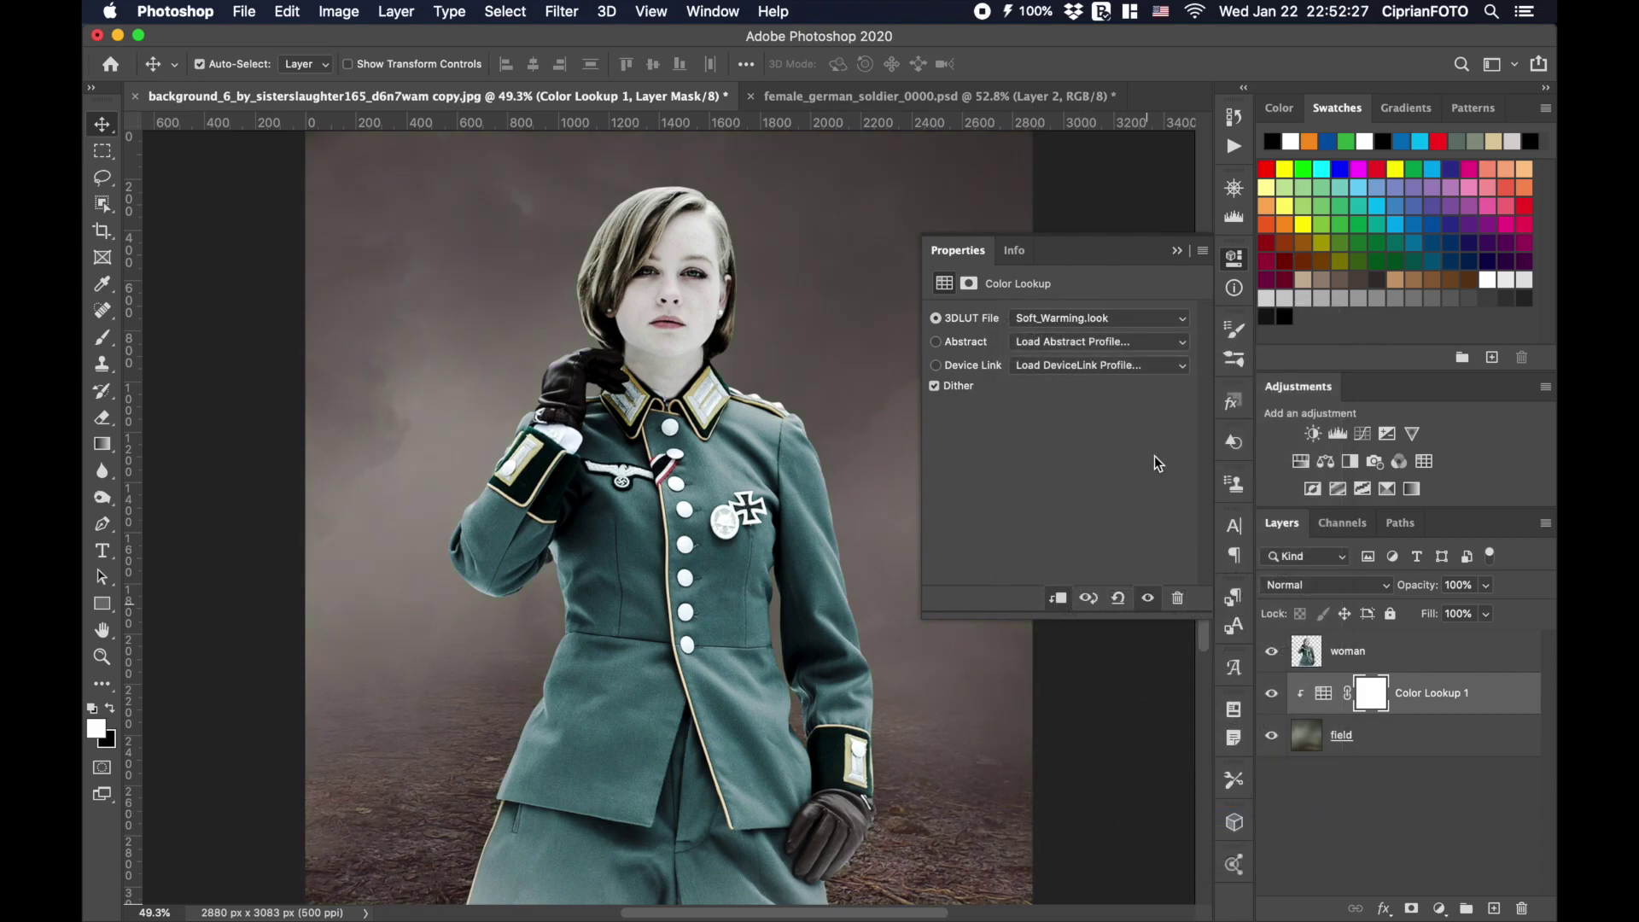
pyautogui.click(1176, 250)
# Add a Color Lookup adjustment with Soft_Warming.look clipped to the woman layer and set its opacity to 70%.
pyautogui.click(1308, 653)
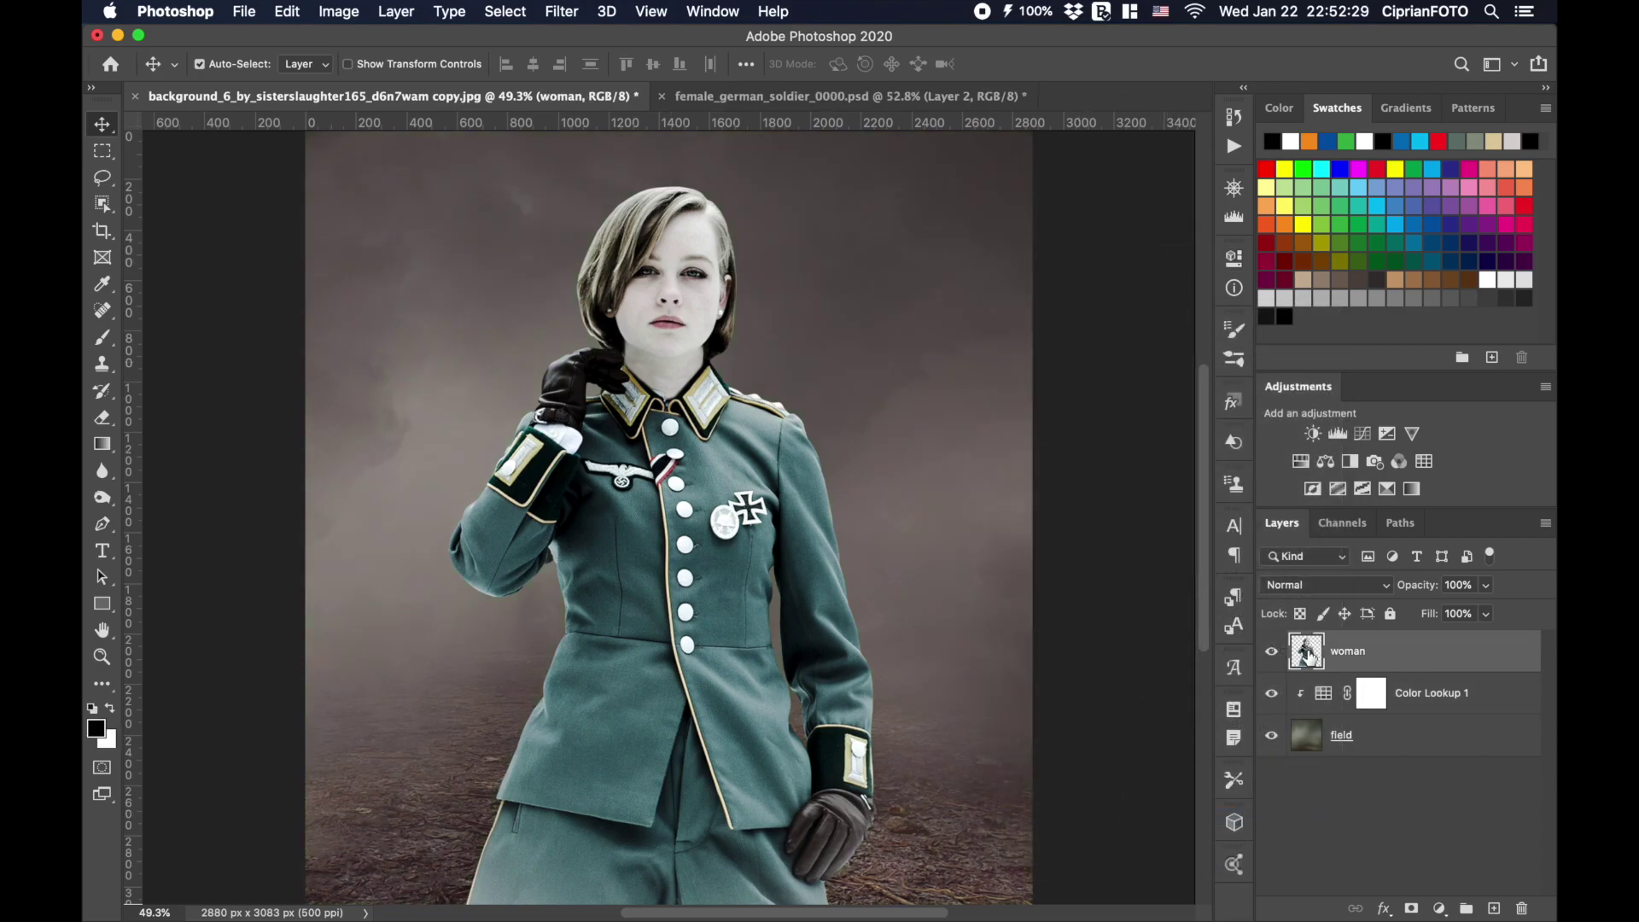
pyautogui.click(1424, 461)
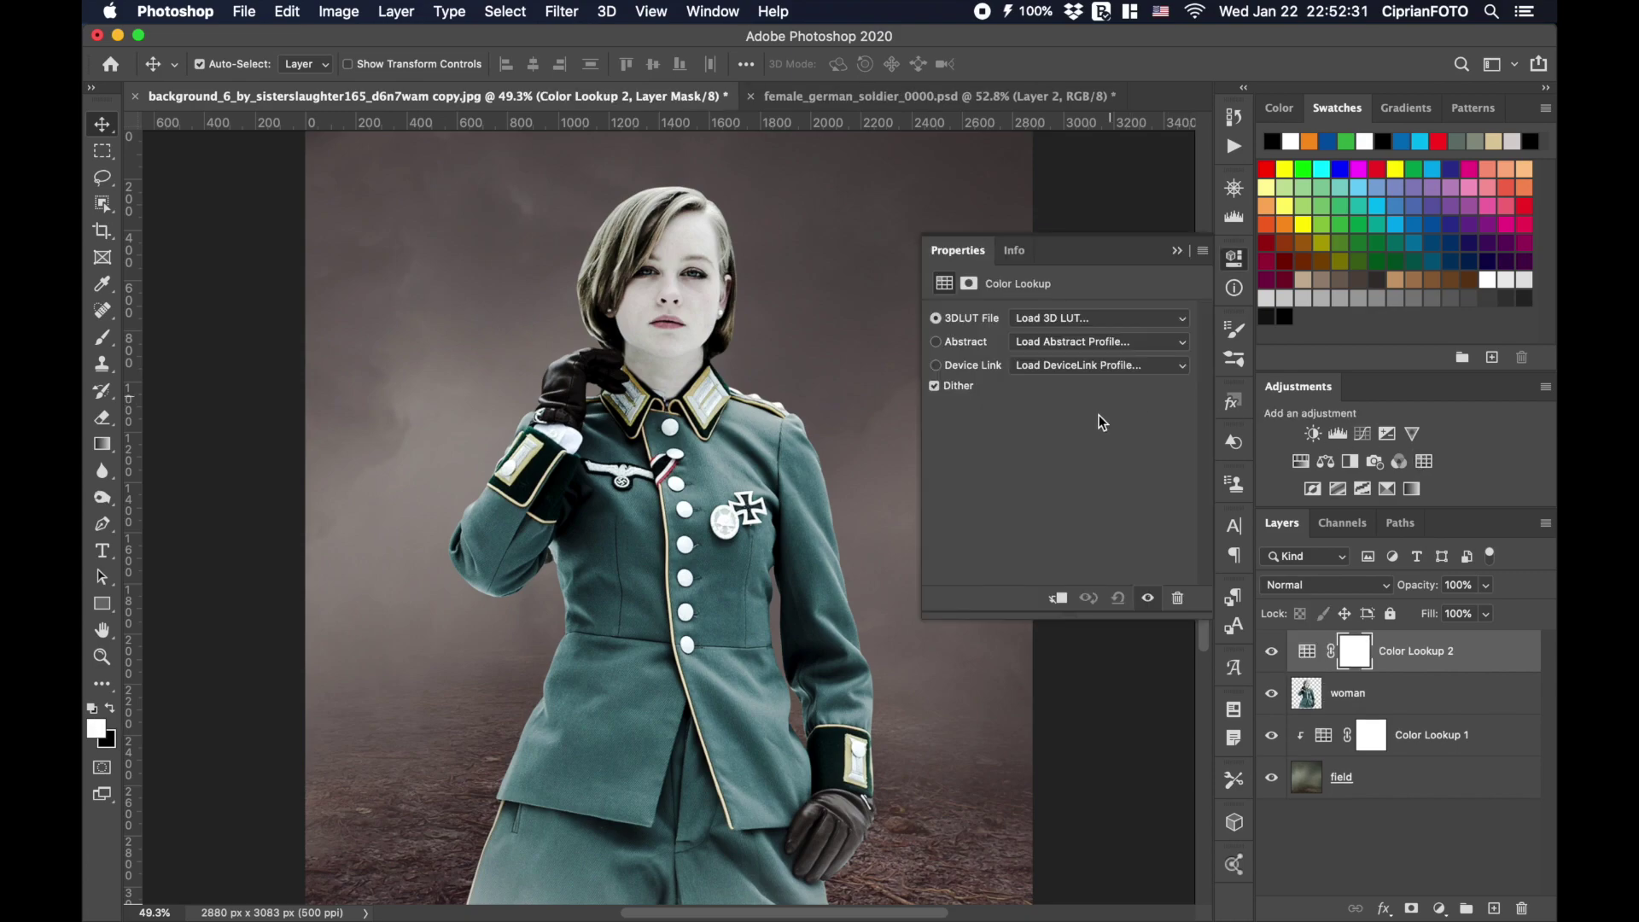
pyautogui.click(1060, 599)
pyautogui.click(1083, 320)
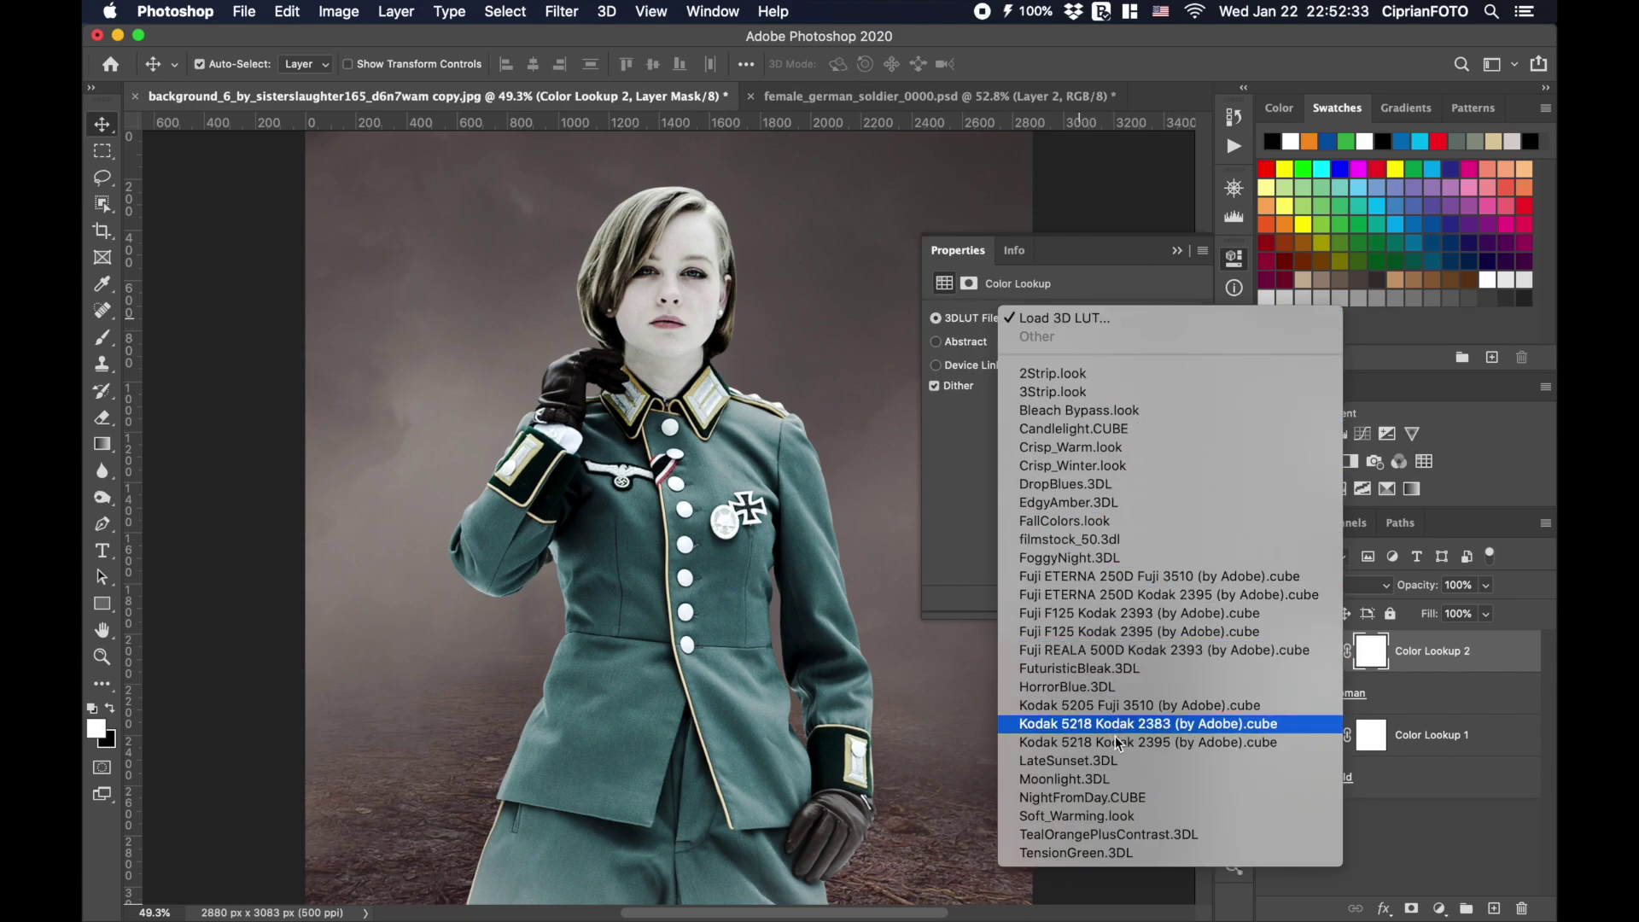
pyautogui.click(1105, 809)
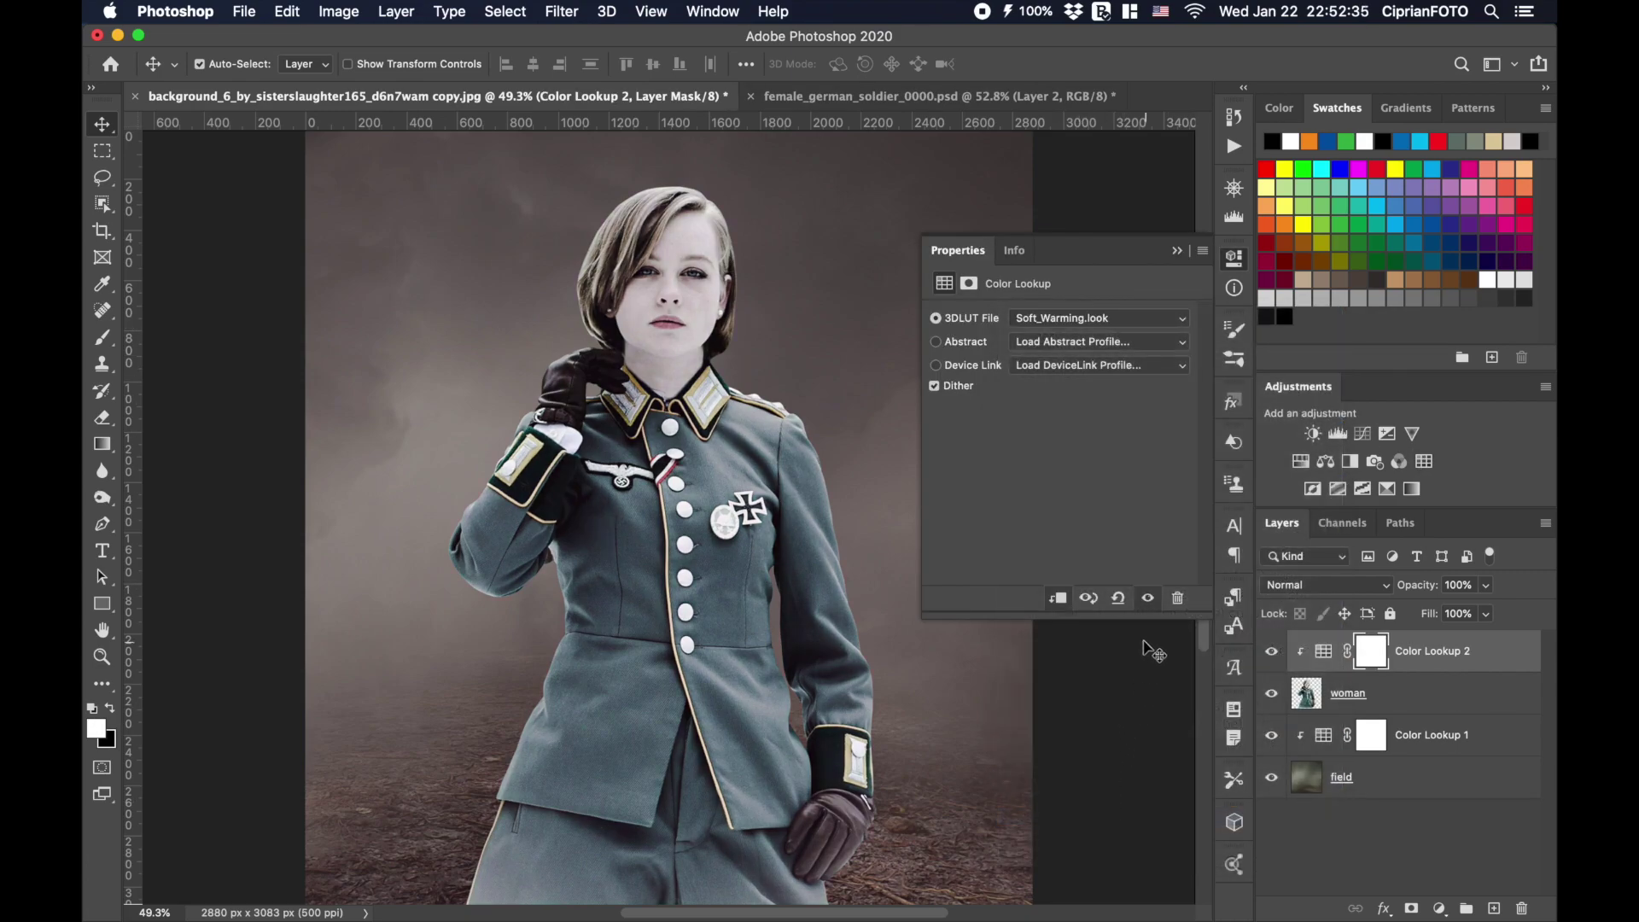
pyautogui.click(1183, 258)
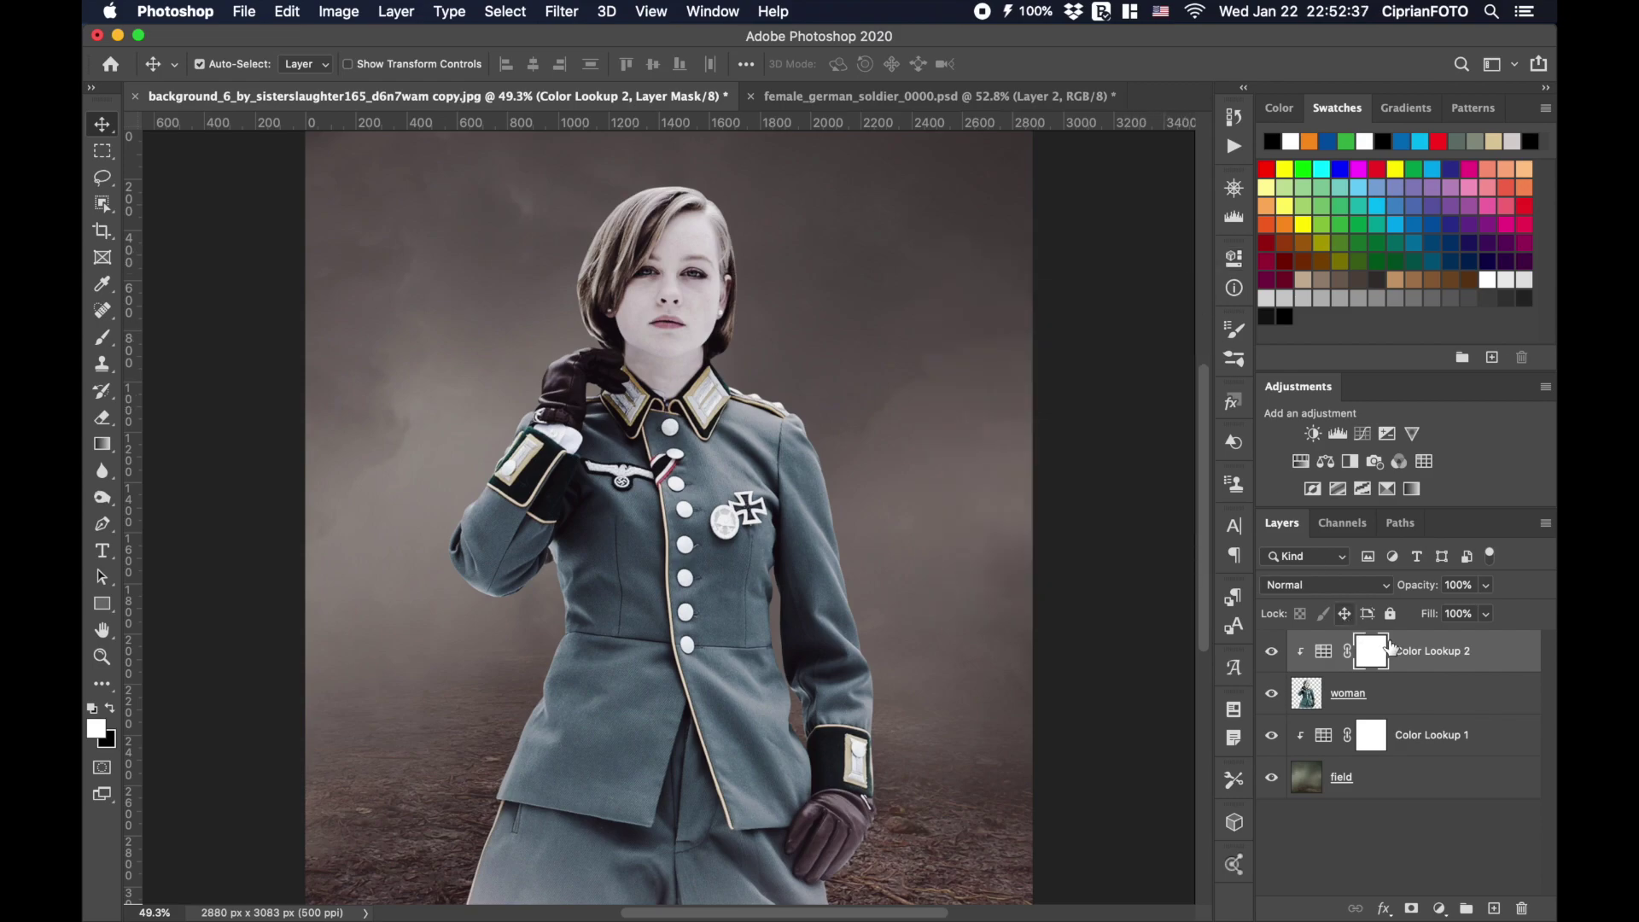
pyautogui.click(1448, 586)
pyautogui.write('70')
# Add a darkening Curves adjustment clipped to the woman layer and invert its mask to black.
pyautogui.click(1307, 696)
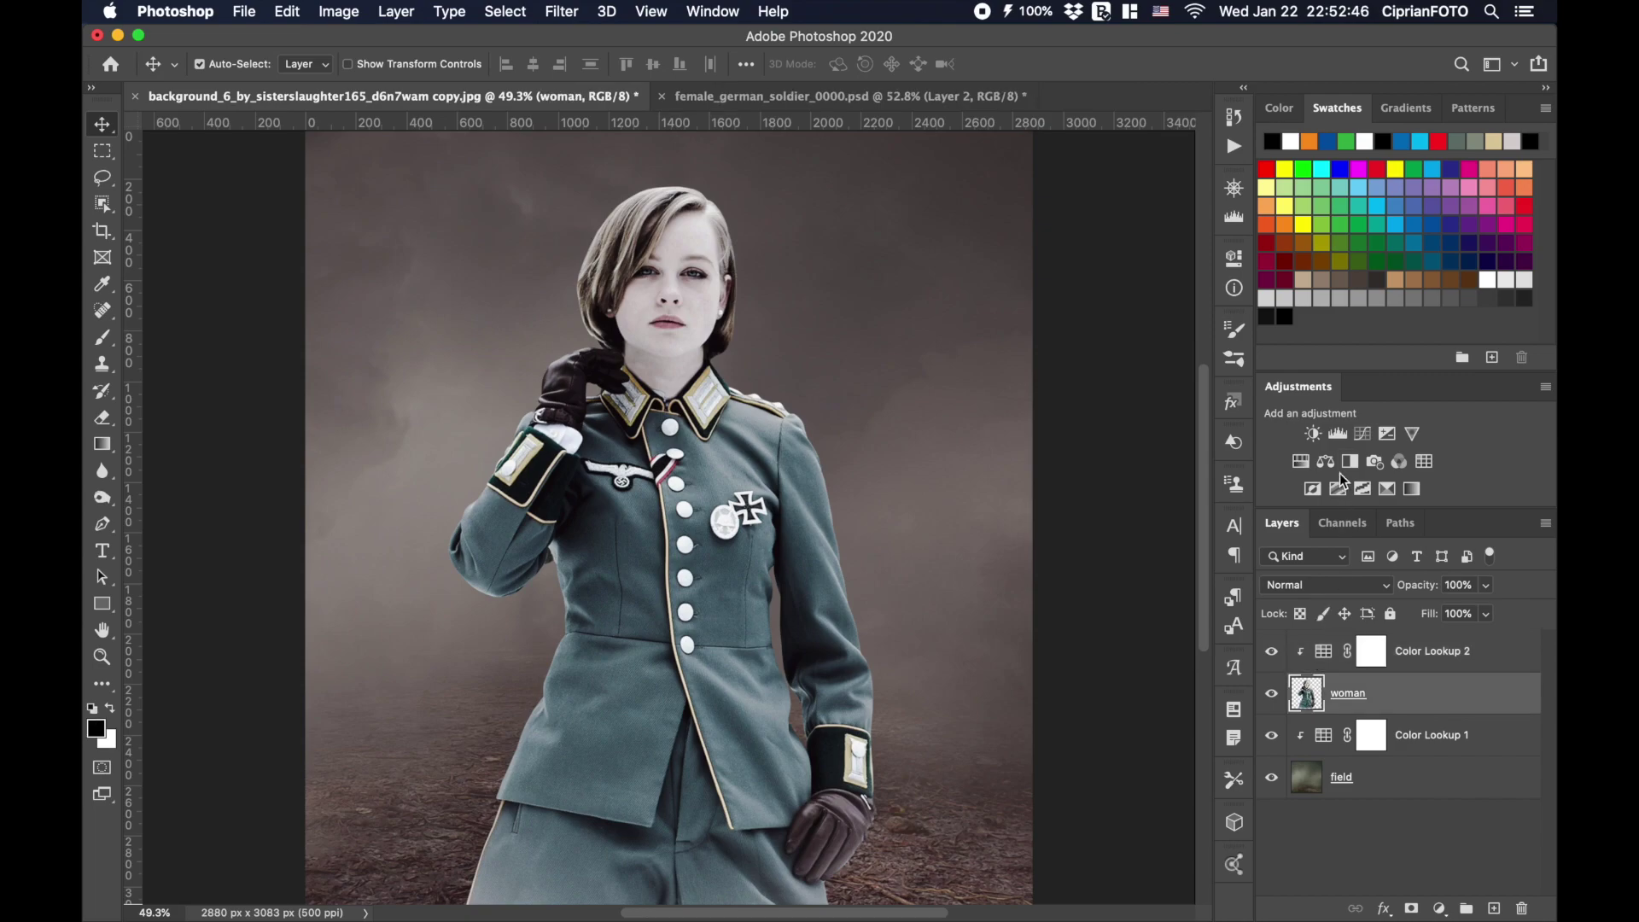
pyautogui.click(1363, 434)
pyautogui.moveTo(1082, 469); pyautogui.dragTo(1091, 490)
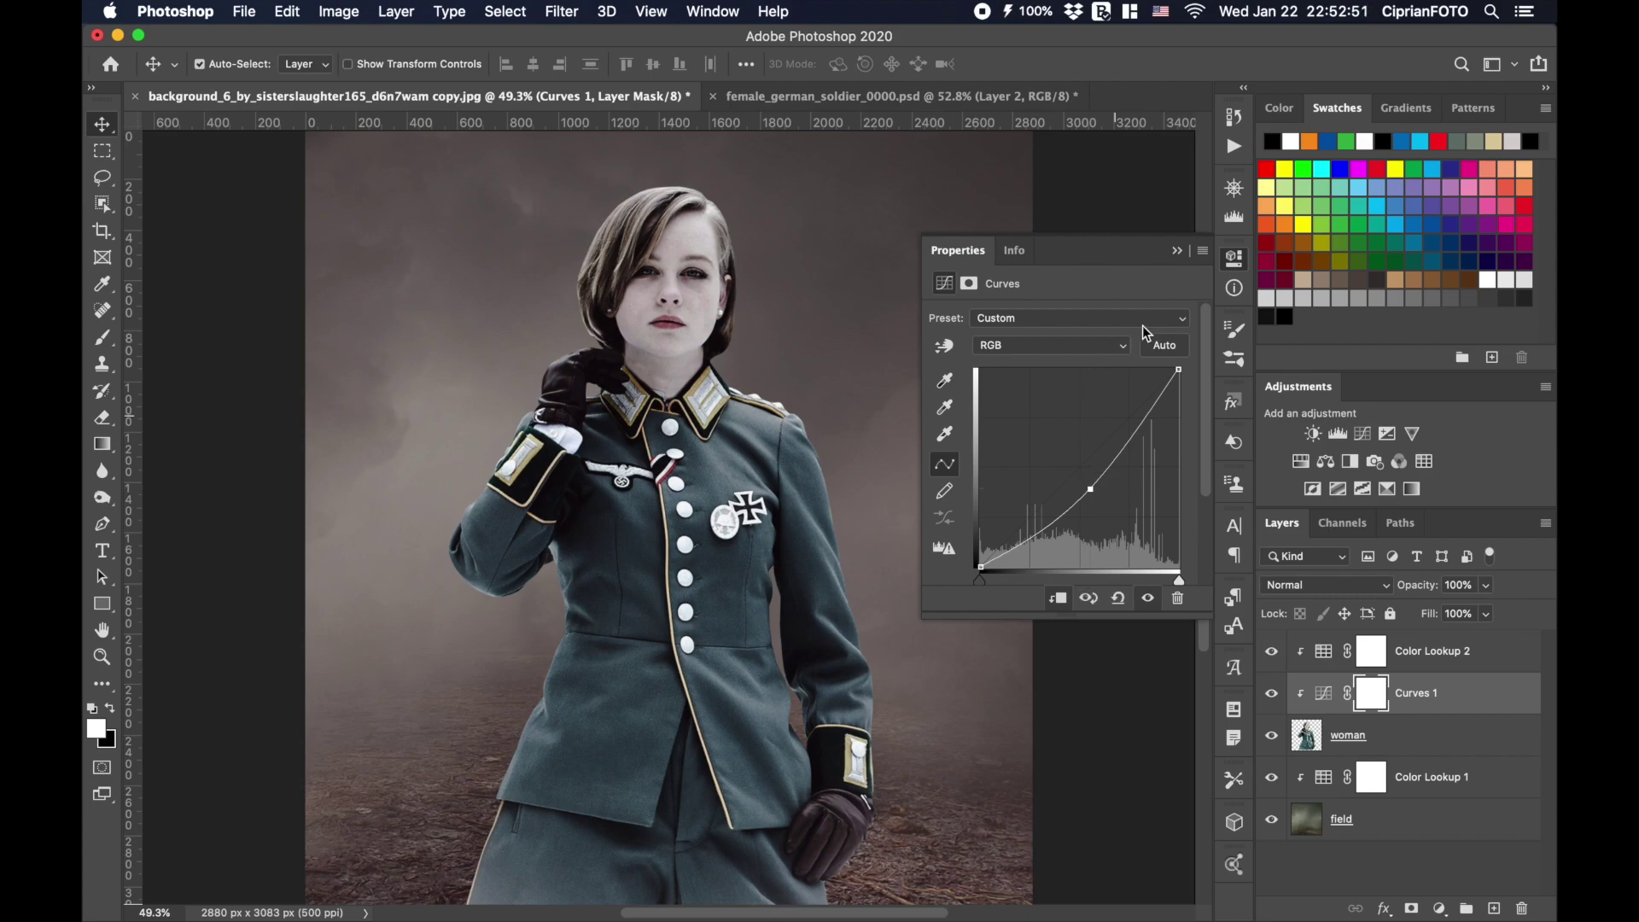
pyautogui.click(1178, 251)
pyautogui.press('super+i')
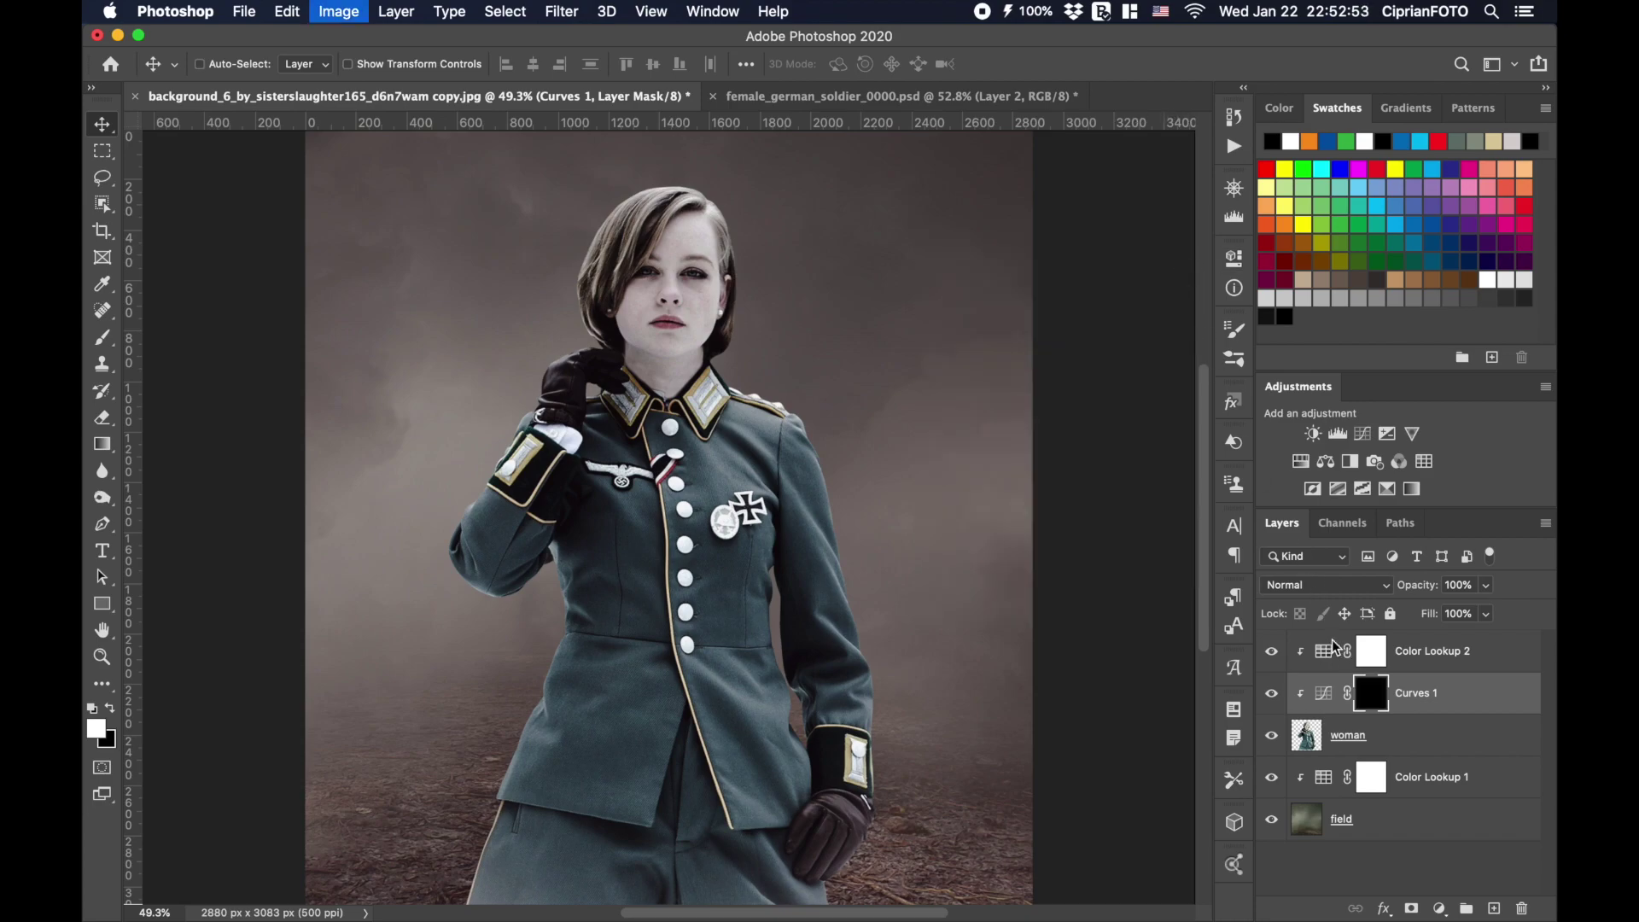
# Paint white on the Curves 1 mask with a 250 px brush at 10% flow to darken the uniform's shadow areas.
pyautogui.click(108, 342)
pyautogui.click(682, 67)
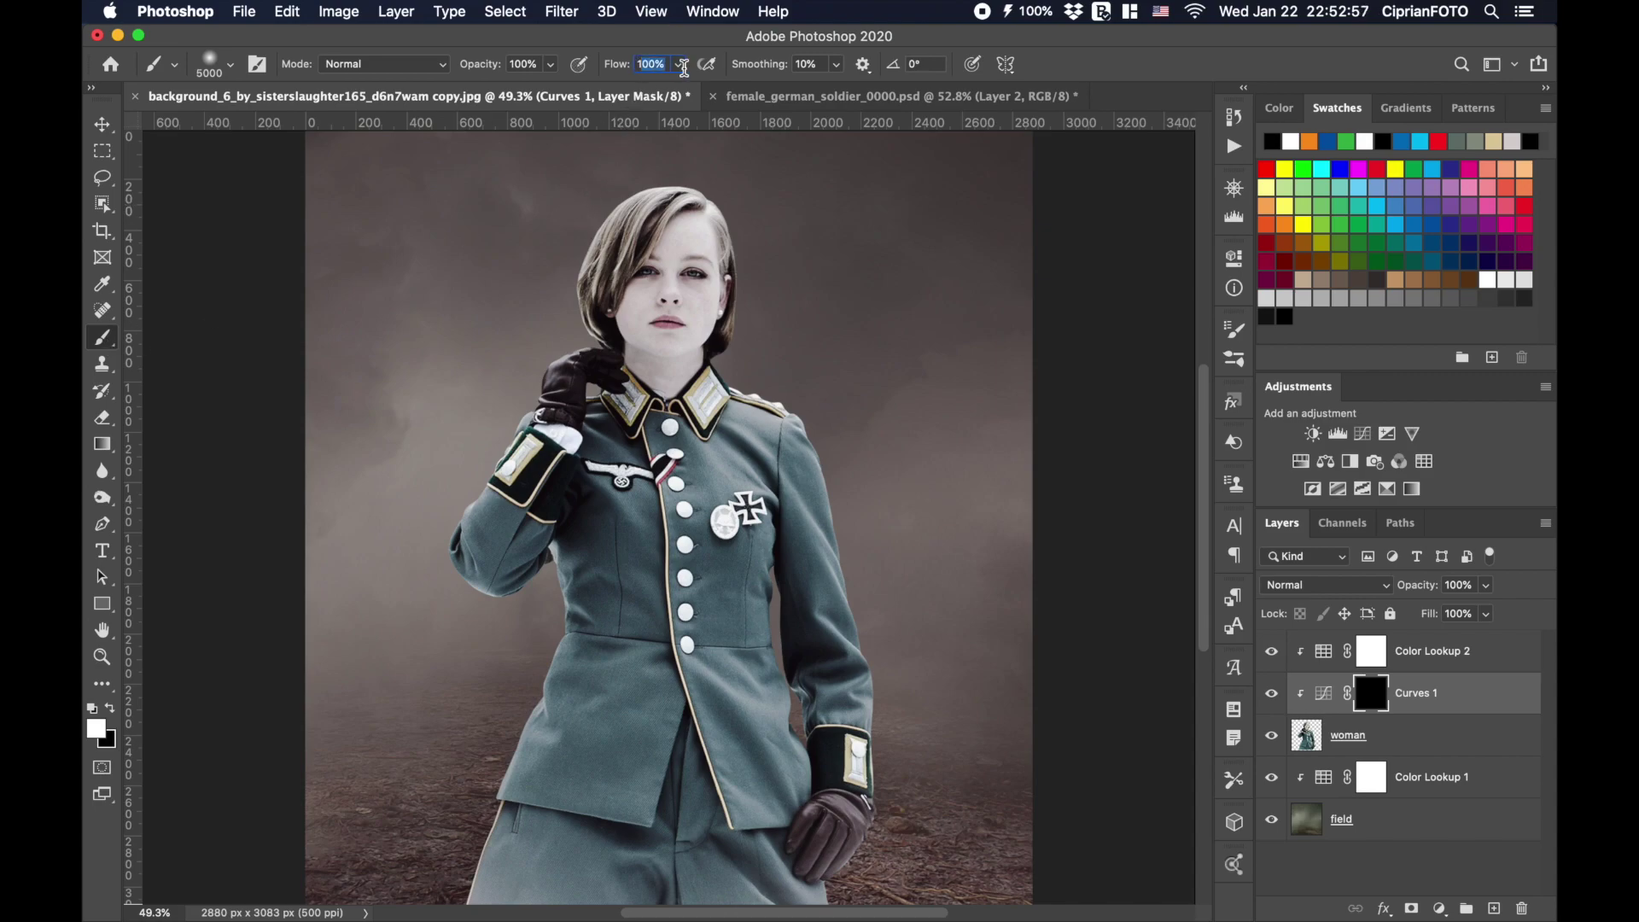
pyautogui.write('1')
pyautogui.press('[')
pyautogui.press('[')
pyautogui.press('[')
pyautogui.press('[')
pyautogui.press('[')
pyautogui.press('[')
pyautogui.press('[')
pyautogui.press('[')
pyautogui.press('[')
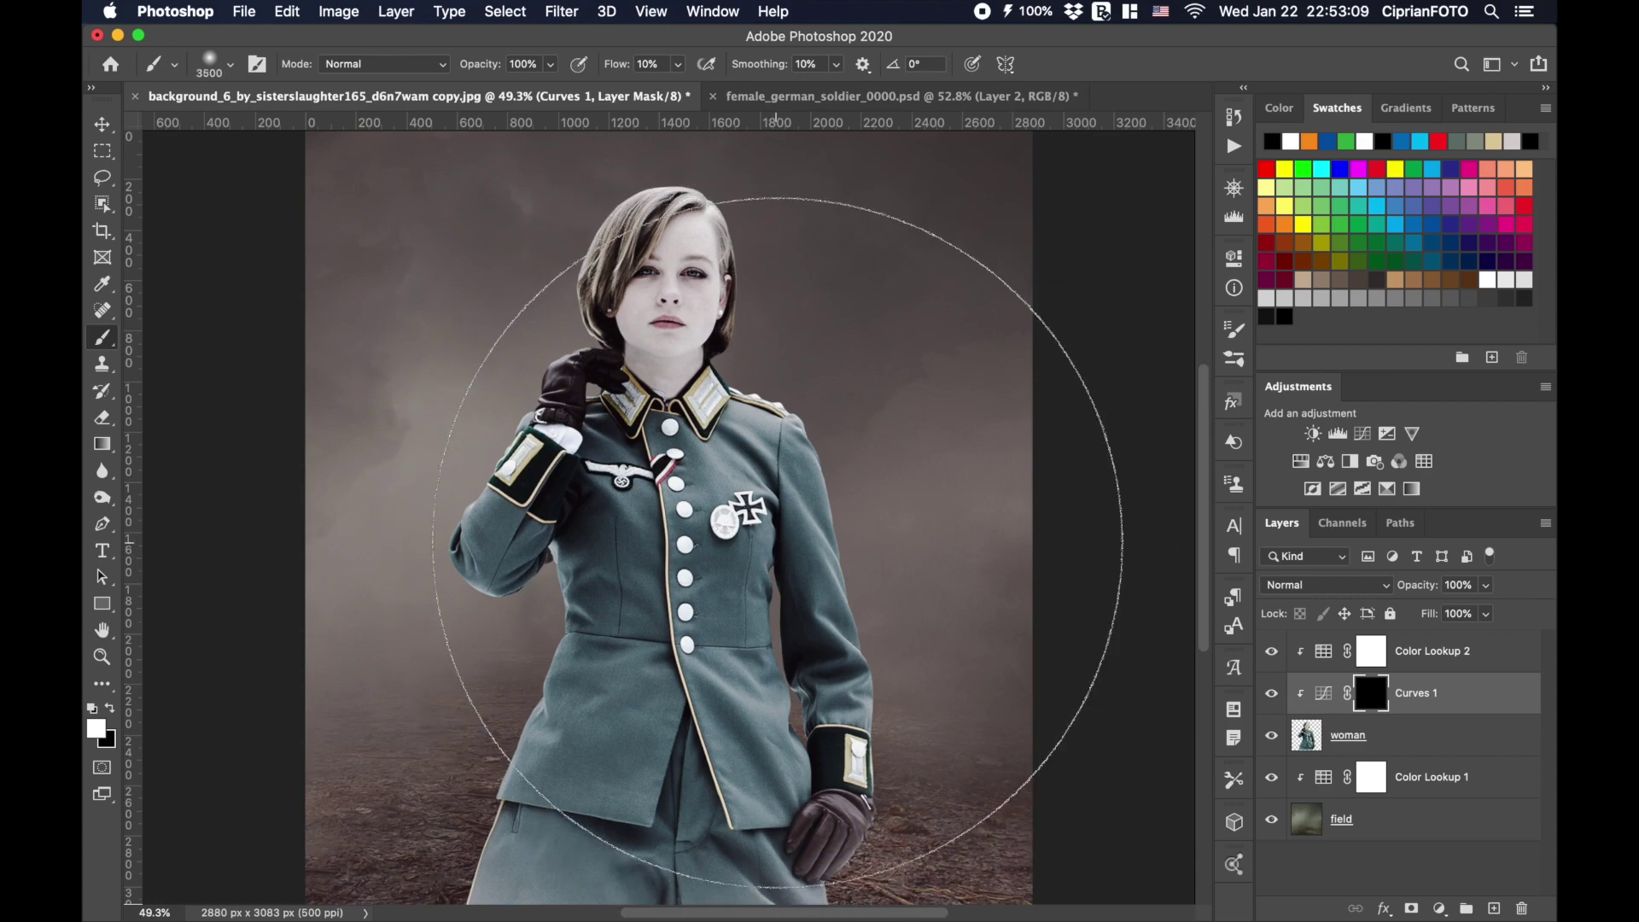
pyautogui.press('[')
pyautogui.press('[')
pyautogui.press('[')
pyautogui.press('[')
pyautogui.press('[')
pyautogui.press('[')
pyautogui.press('[')
pyautogui.press('[')
pyautogui.press('[')
pyautogui.press('[')
pyautogui.press('[')
pyautogui.press('[')
pyautogui.press('[')
pyautogui.press('[')
pyautogui.press('[')
pyautogui.press('[')
pyautogui.press('[')
pyautogui.press('[')
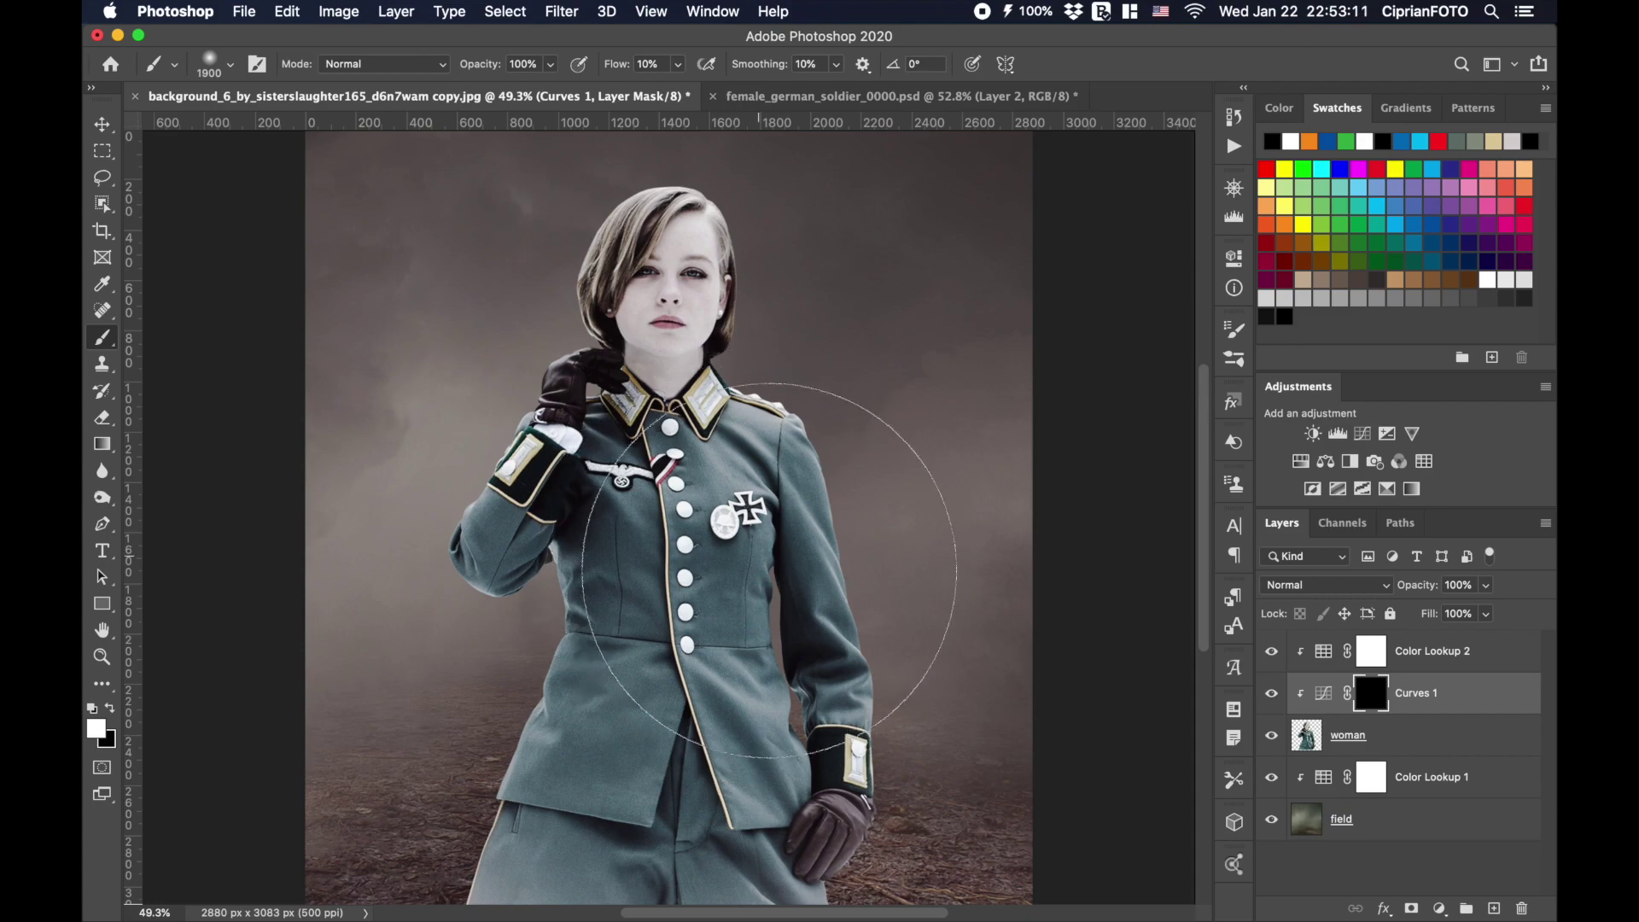
pyautogui.press('[')
pyautogui.press('[')
pyautogui.press('[')
pyautogui.press('[')
pyautogui.press('[')
pyautogui.press('[')
pyautogui.press('[')
pyautogui.press('[')
pyautogui.press('[')
pyautogui.press('[')
pyautogui.press('[')
pyautogui.press('[')
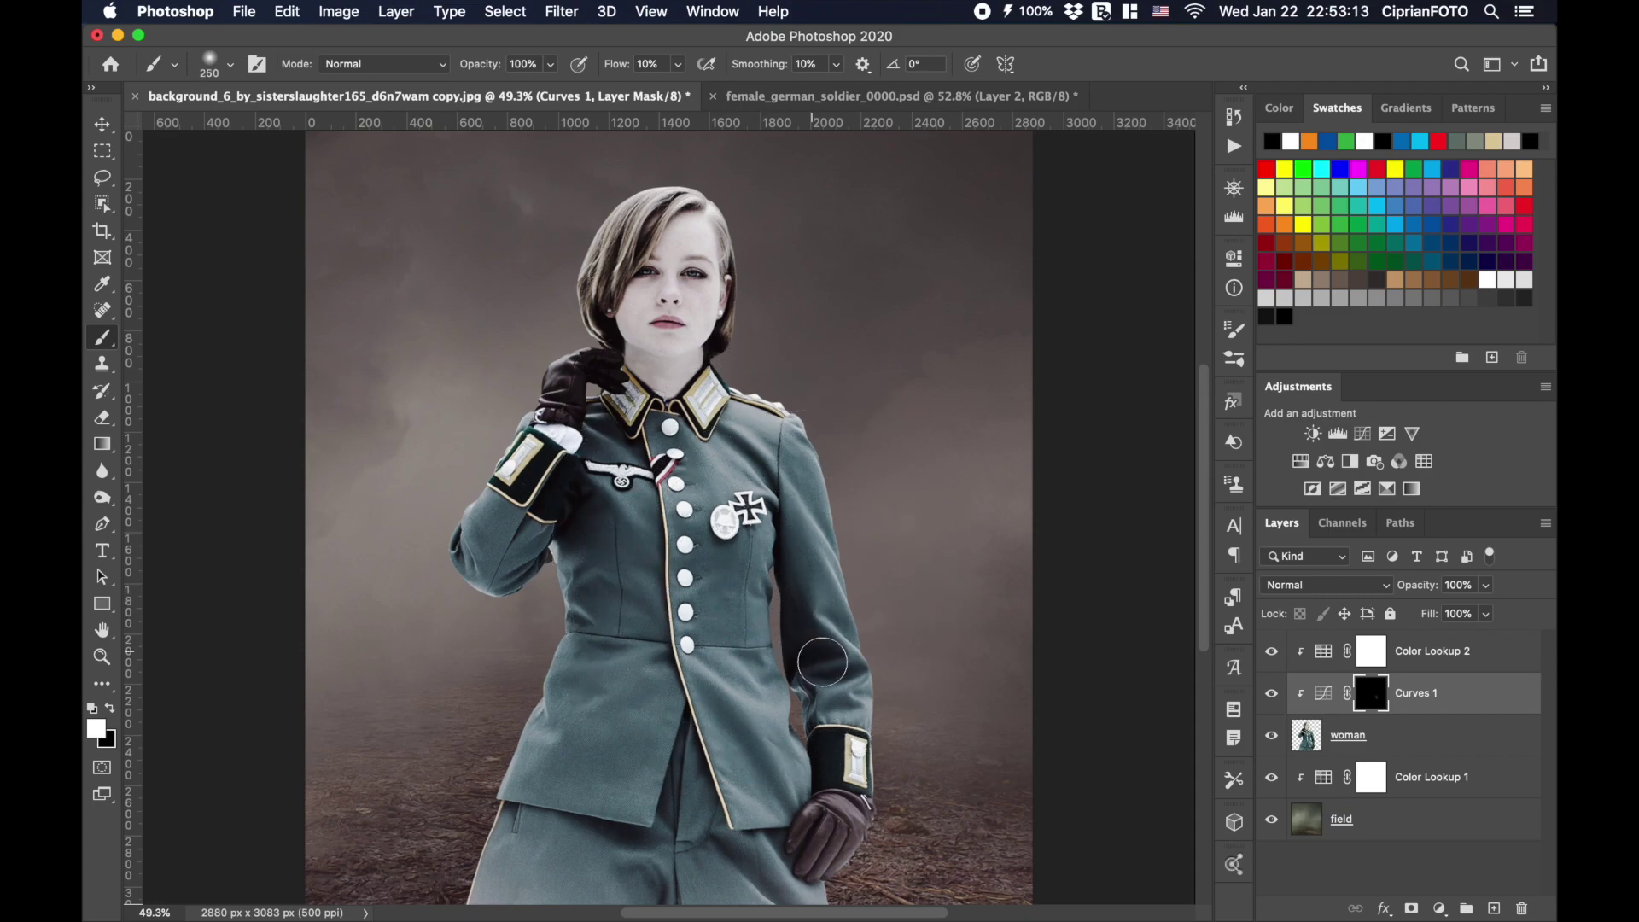
pyautogui.moveTo(814, 654)
pyautogui.mouseDown()
pyautogui.moveTo(800, 685)
pyautogui.moveTo(827, 679)
pyautogui.moveTo(812, 712)
pyautogui.moveTo(852, 675)
pyautogui.moveTo(835, 624)
pyautogui.moveTo(821, 633)
pyautogui.mouseUp()
pyautogui.moveTo(576, 502); pyautogui.dragTo(589, 517)
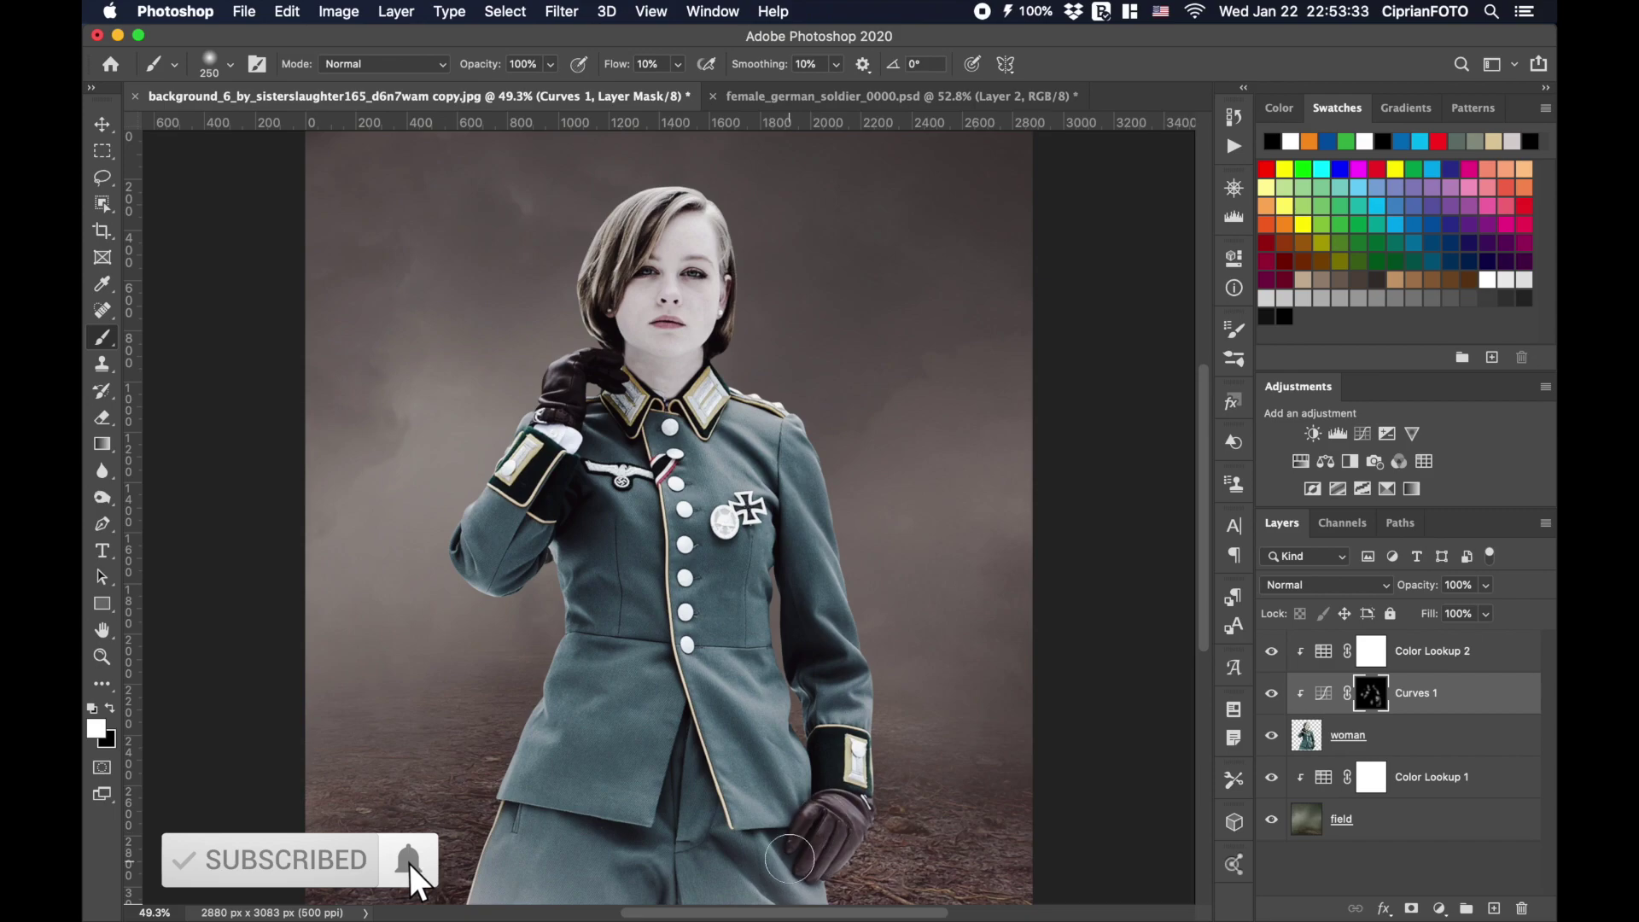
# Add a brightening clipped Curves adjustment above Curves 1 with its mask inverted, and paint highlights onto the uniform.
pyautogui.click(1439, 908)
pyautogui.click(1468, 635)
pyautogui.moveTo(1074, 485); pyautogui.dragTo(1069, 447)
pyautogui.click(1177, 250)
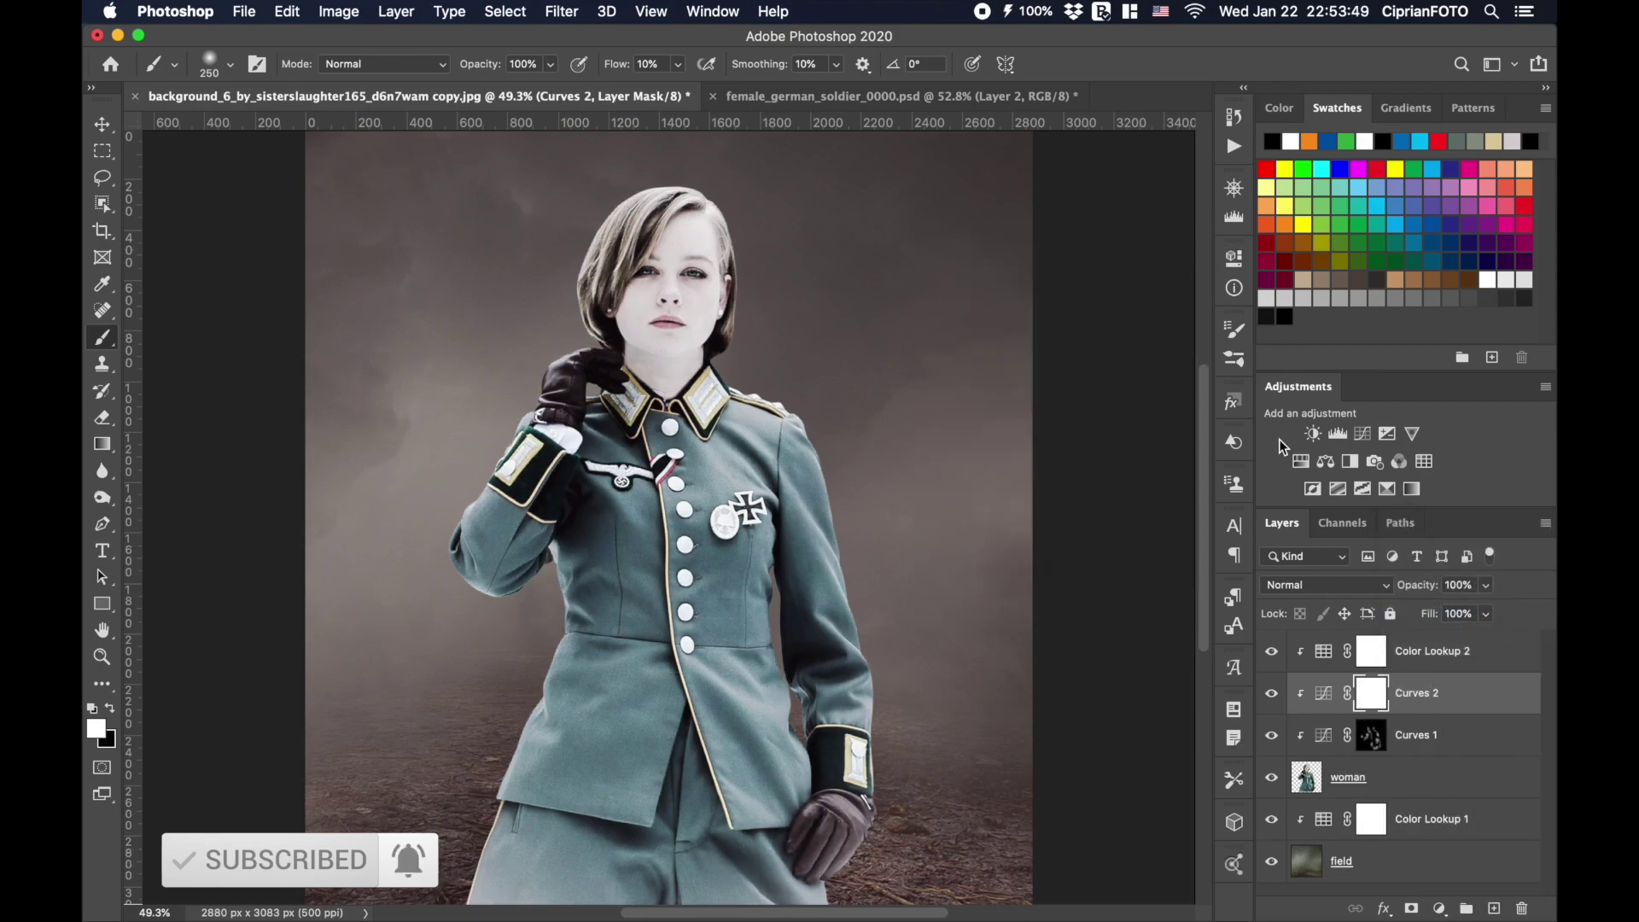
pyautogui.press('super+i')
pyautogui.moveTo(812, 502); pyautogui.dragTo(822, 552)
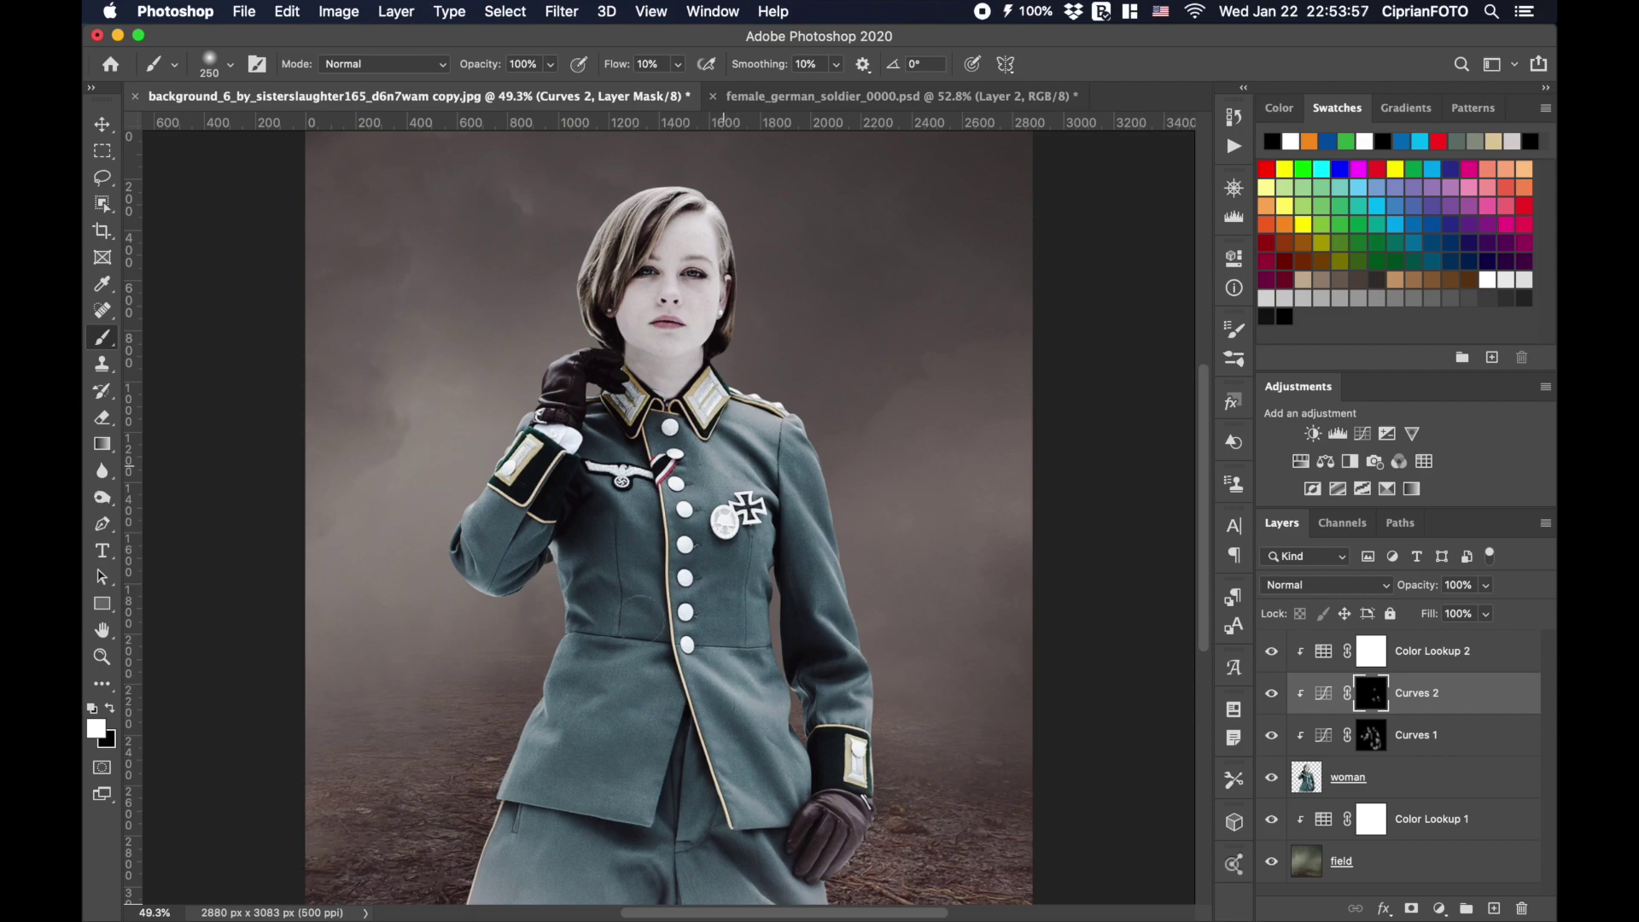
# Burn the midtones of the woman's hair with a 300 px brush at 30% exposure, and lower the exposure to 3%.
pyautogui.click(1366, 777)
pyautogui.press('o')
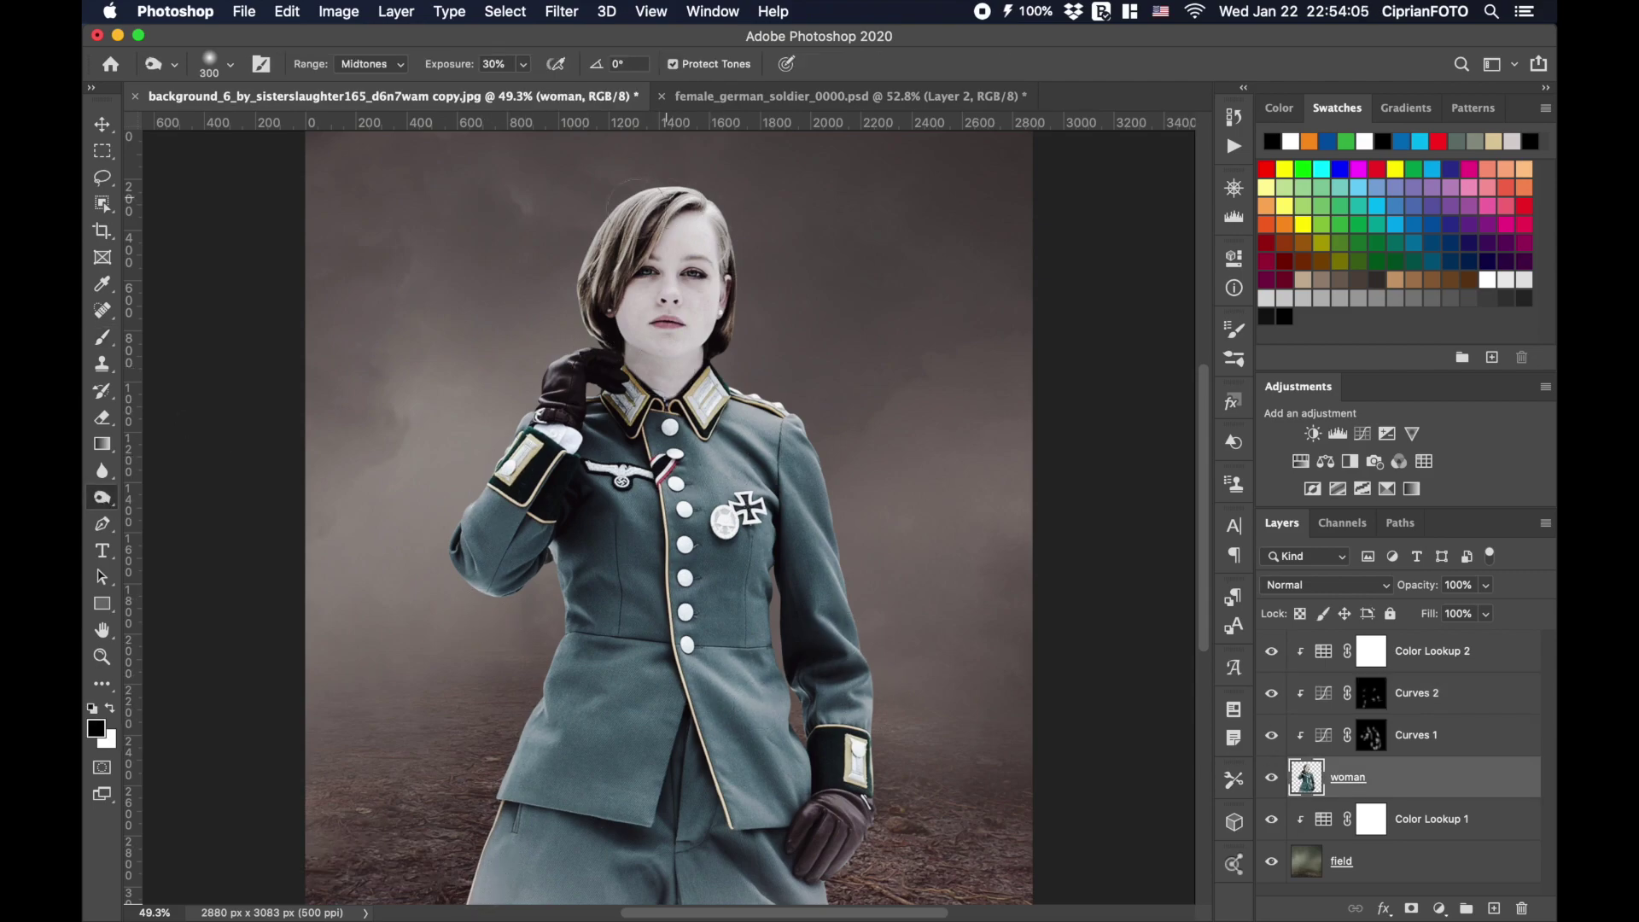
pyautogui.moveTo(595, 227)
pyautogui.mouseDown()
pyautogui.moveTo(669, 184)
pyautogui.moveTo(738, 205)
pyautogui.moveTo(734, 260)
pyautogui.mouseUp()
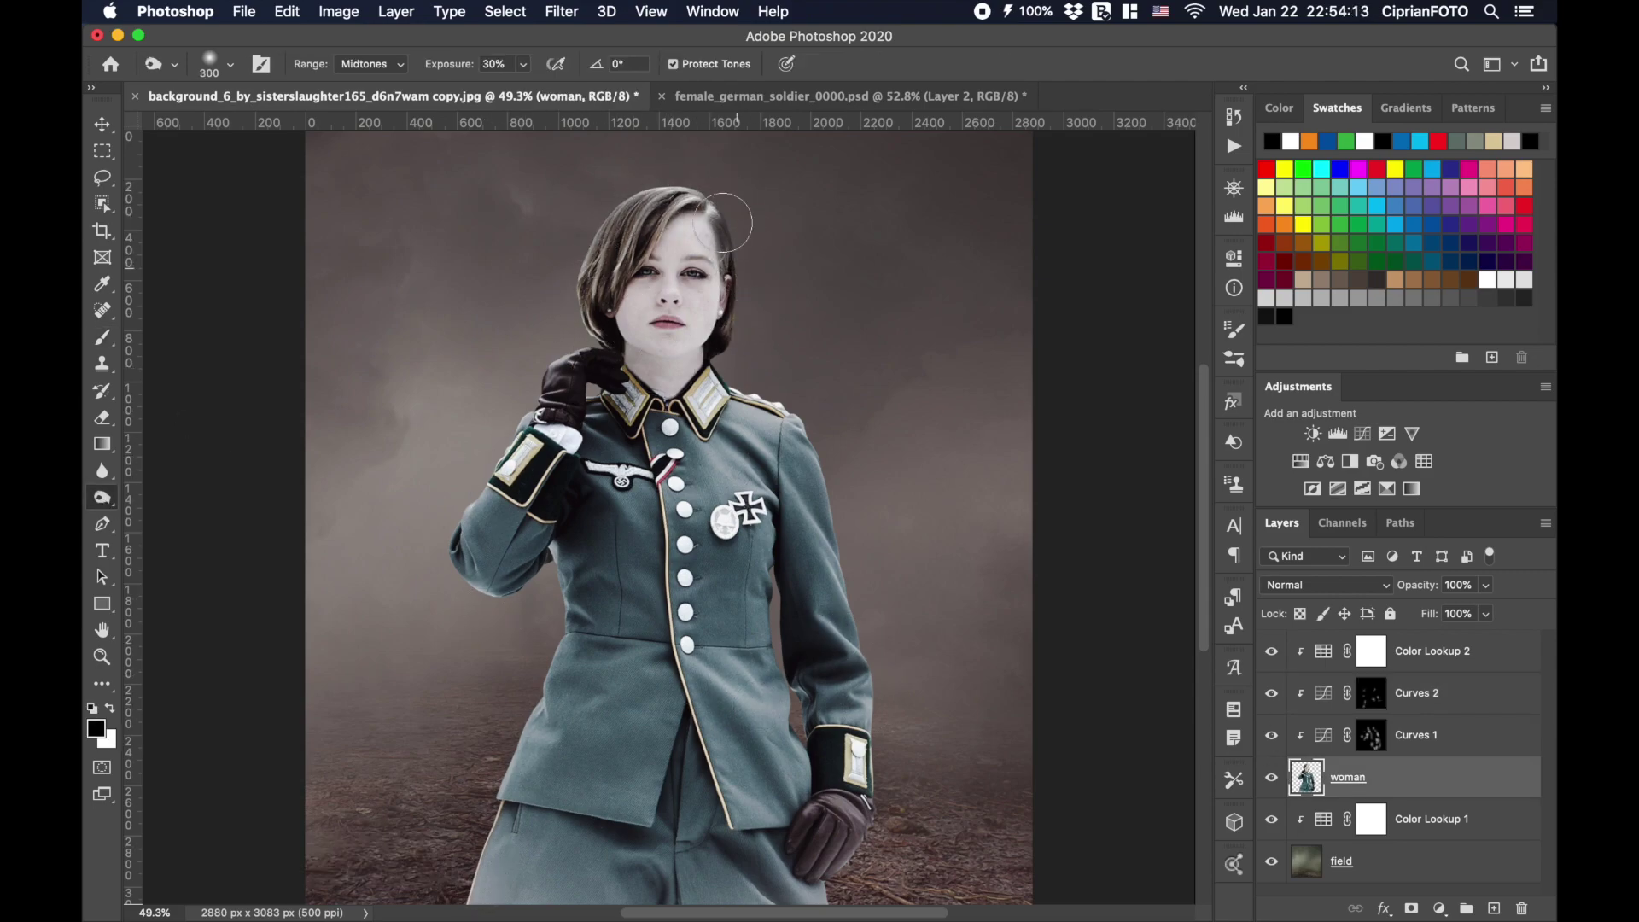
pyautogui.moveTo(692, 198); pyautogui.dragTo(600, 277)
pyautogui.moveTo(453, 70); pyautogui.dragTo(422, 69)
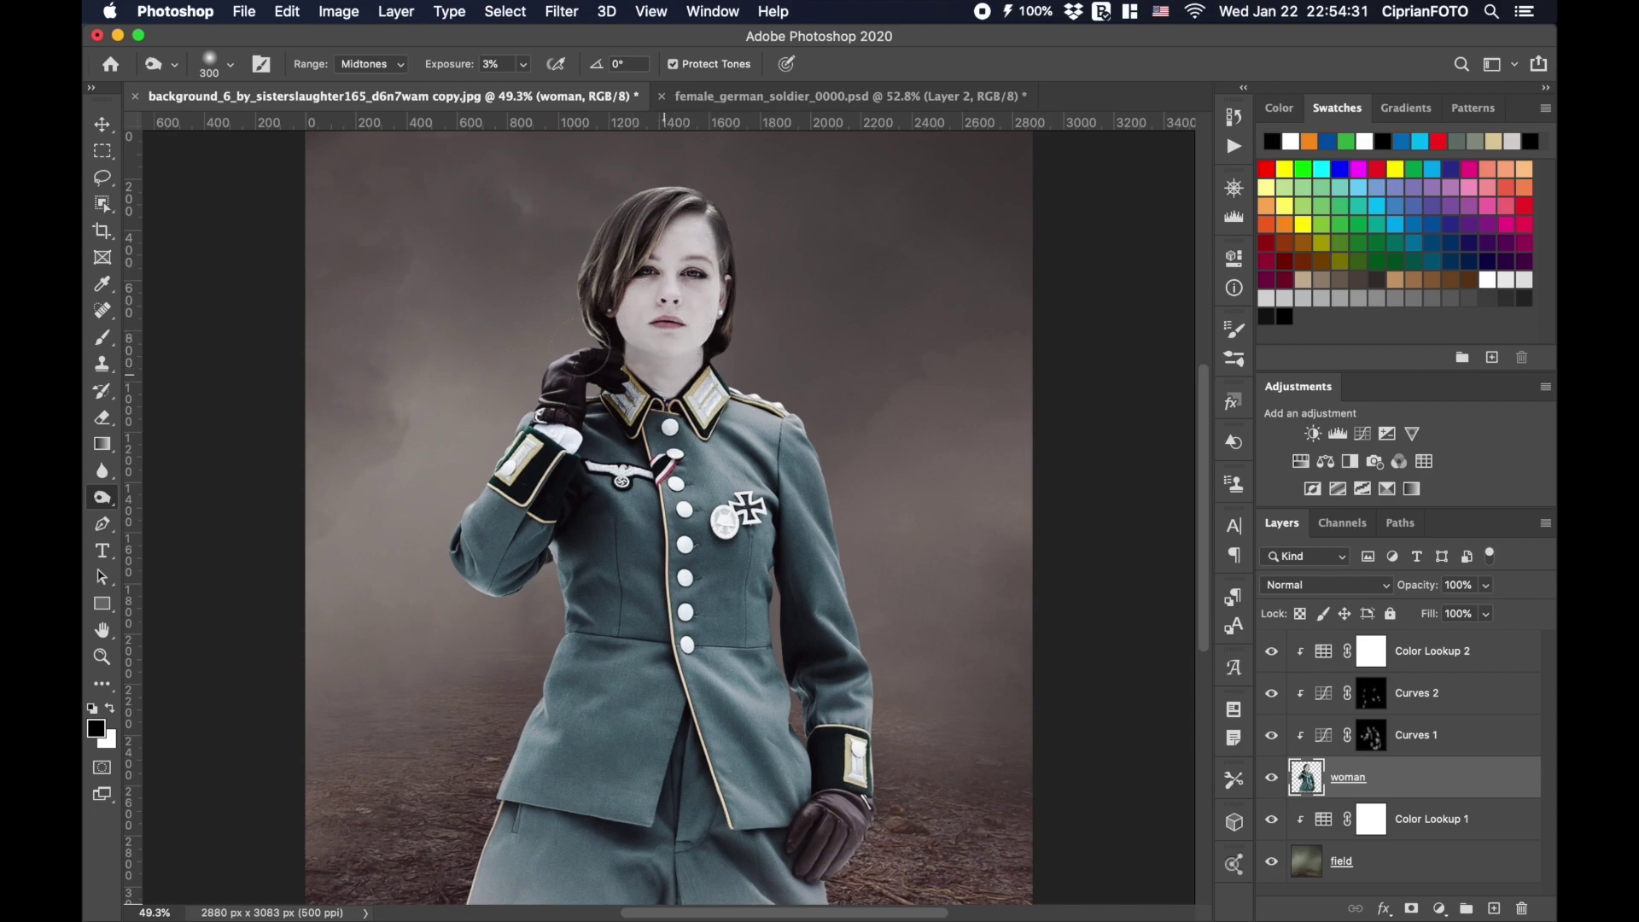
# Create a new layer named fog between the woman layer and the Color Lookup 1 adjustment.
pyautogui.press('v')
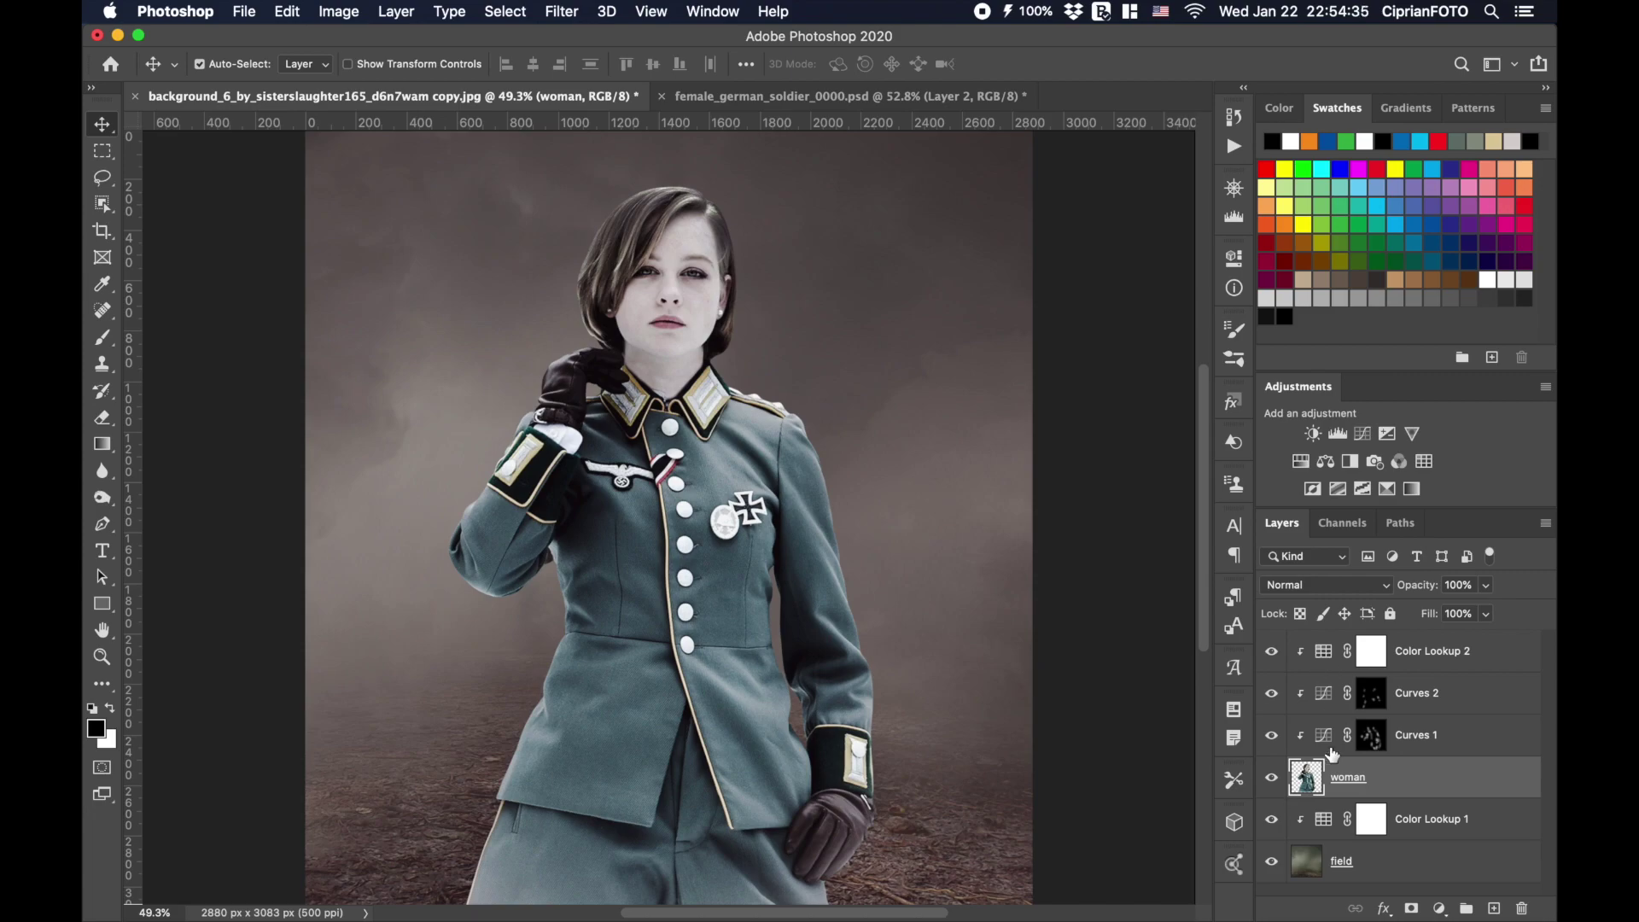
pyautogui.click(1323, 823)
pyautogui.press('x')
pyautogui.click(1494, 907)
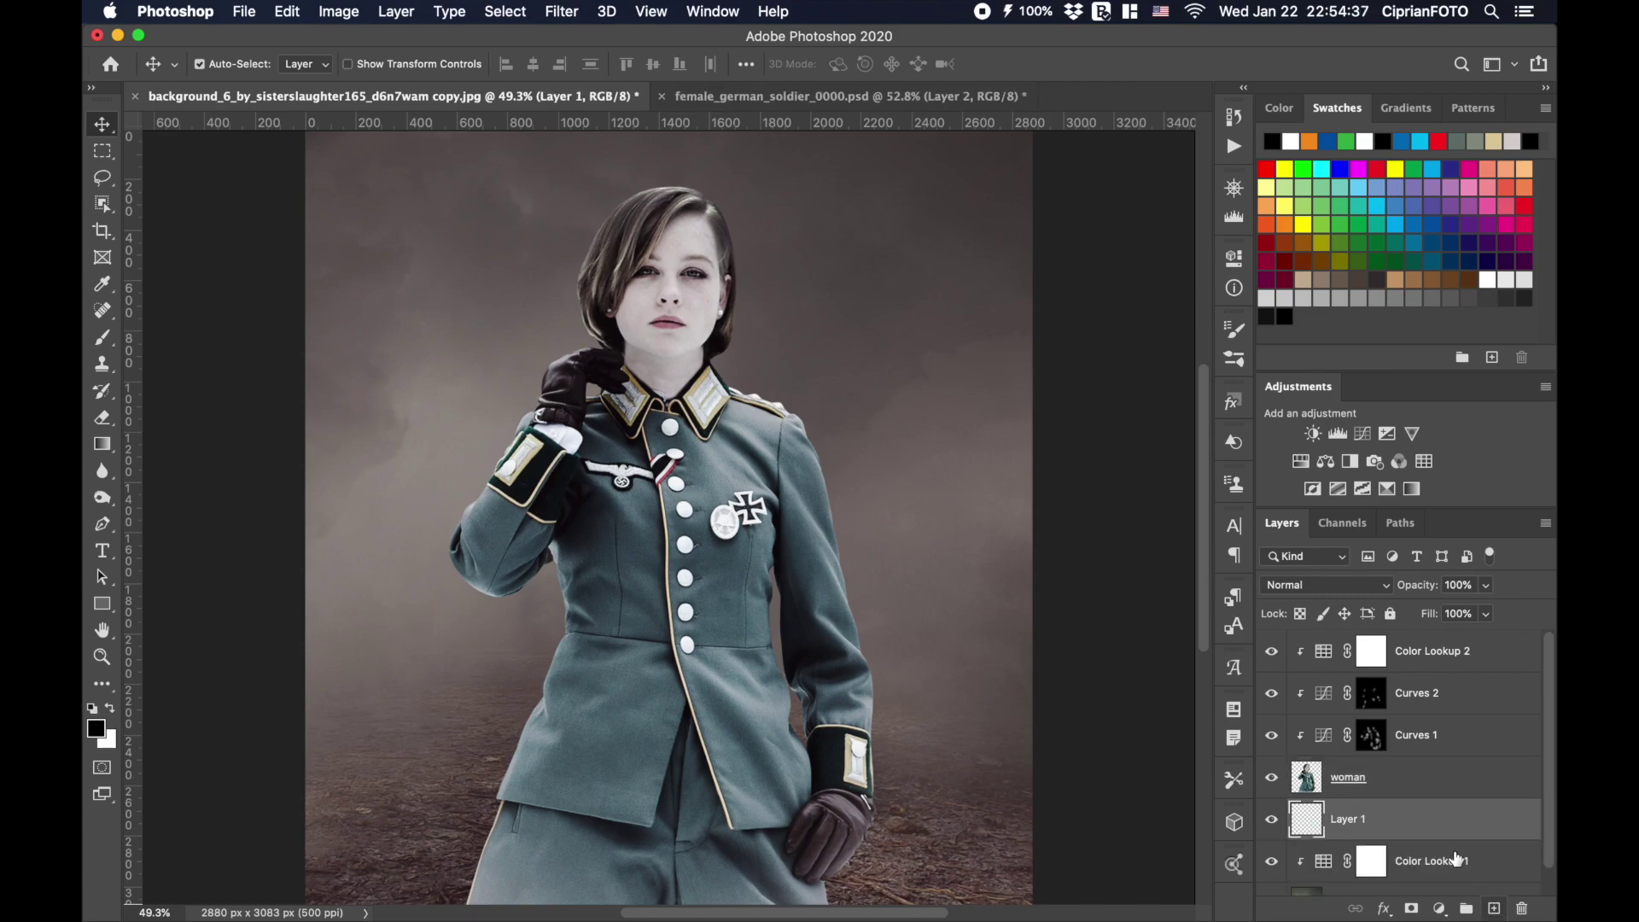
pyautogui.doubleClick(1350, 820)
pyautogui.write('fog')
pyautogui.press('Return')
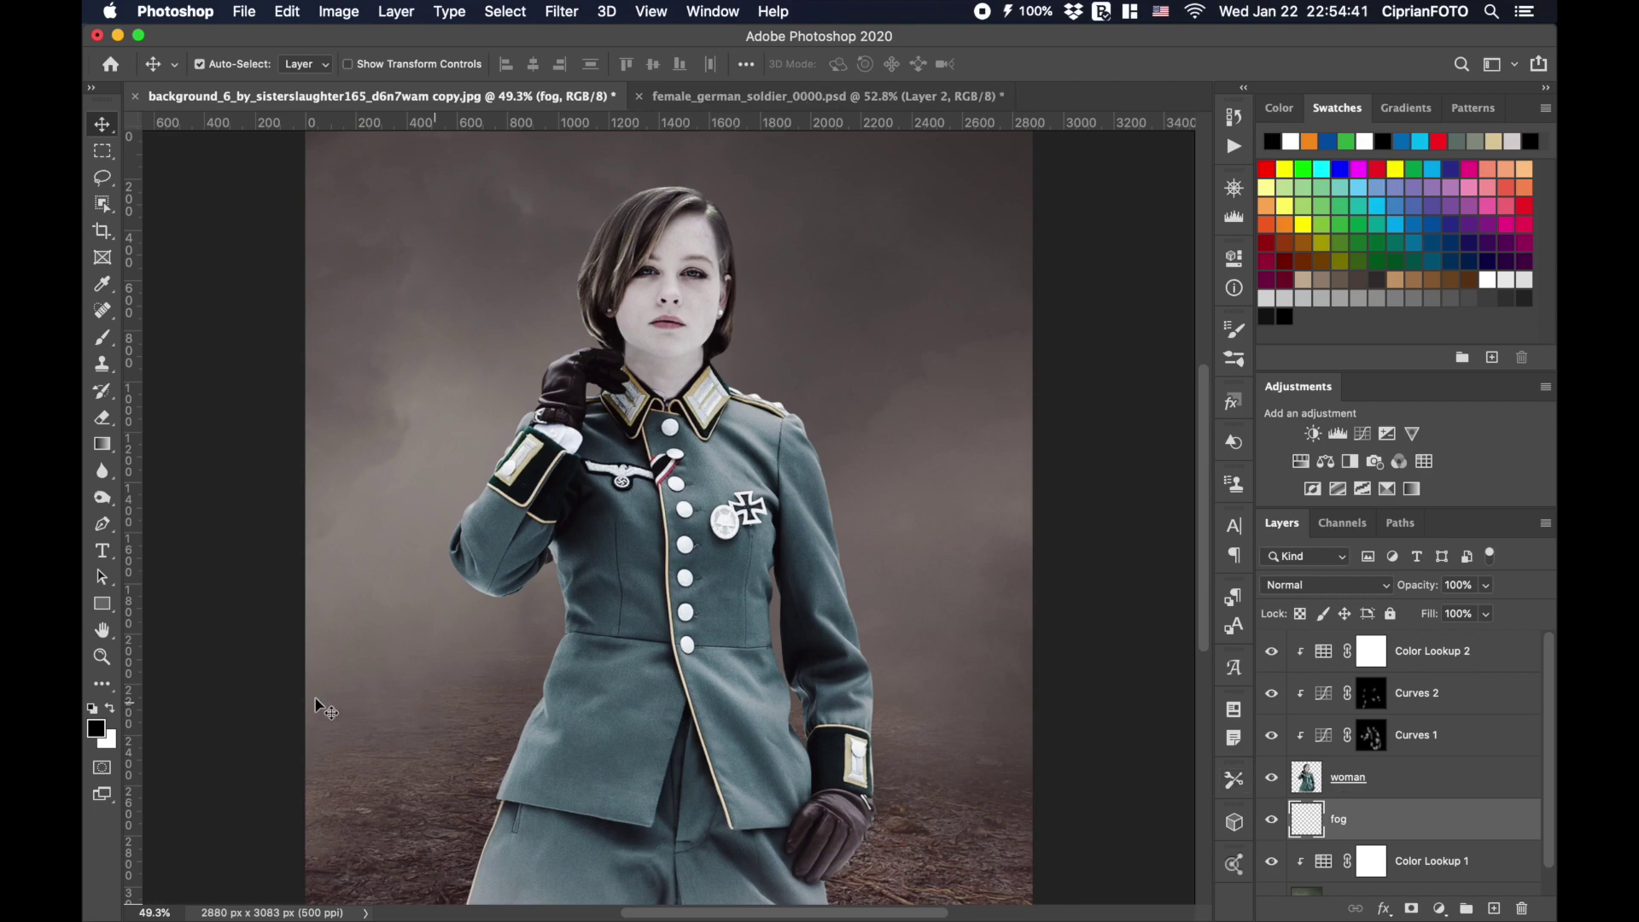
# Set up a white 500 px brush with 15% flow for painting on the fog layer.
pyautogui.click(113, 708)
pyautogui.click(97, 342)
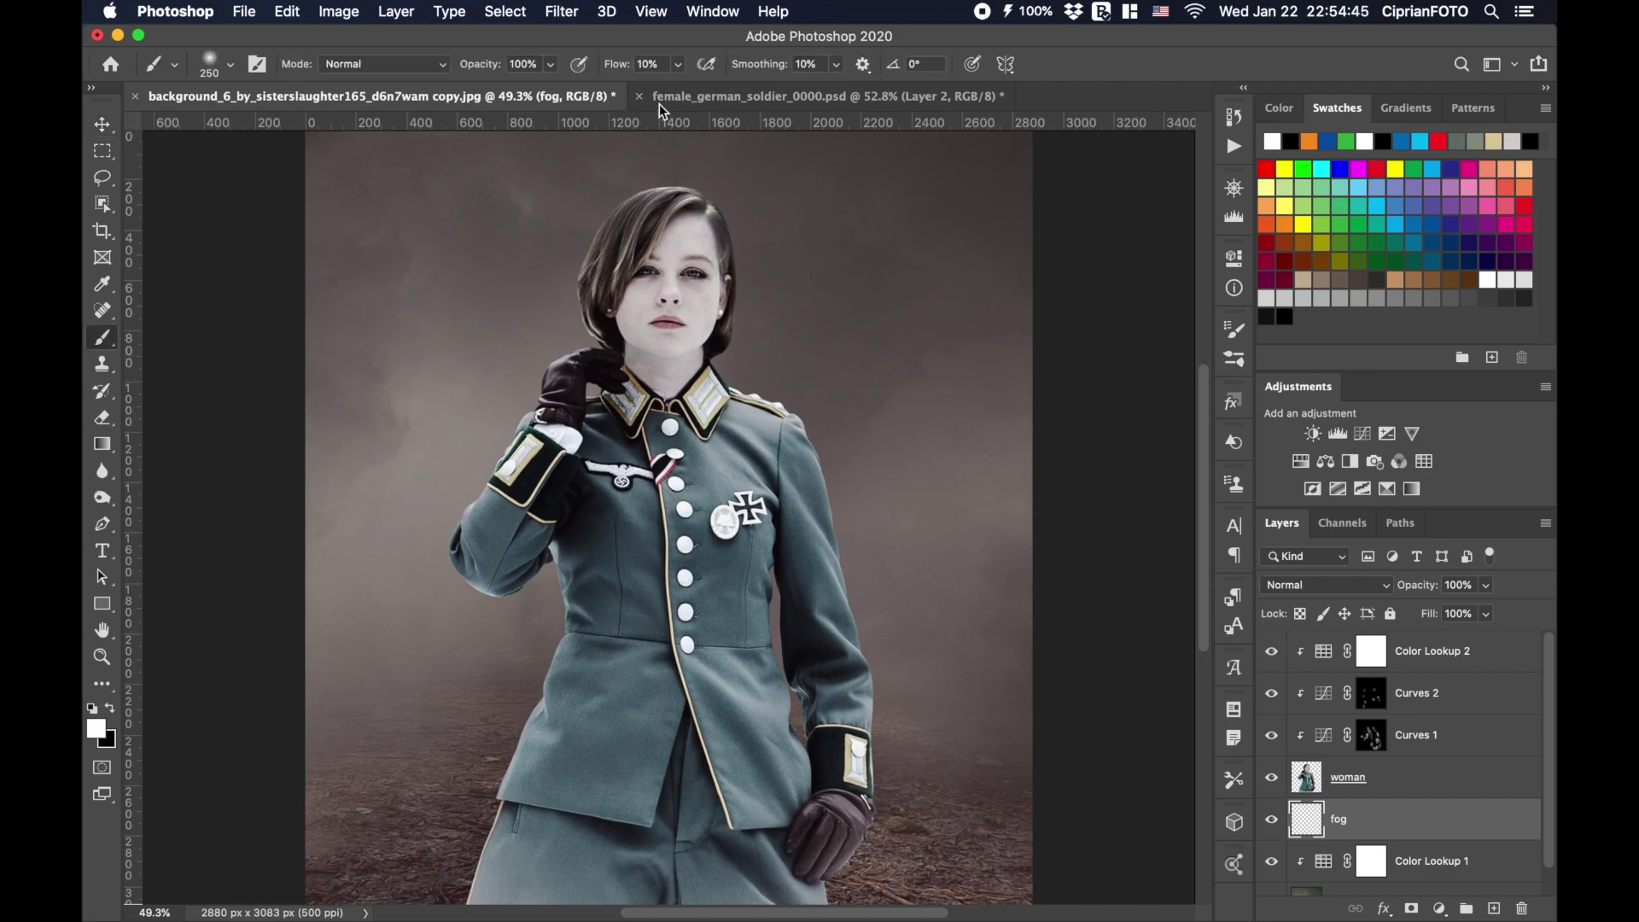
pyautogui.click(664, 64)
pyautogui.write('15')
pyautogui.press('Return')
pyautogui.press(']')
pyautogui.press(']')
pyautogui.press(']')
# Choose the 500 px smoke-textured brush tip from the brush presets.
pyautogui.click(208, 64)
pyautogui.scroll(-5, 237, 445)
pyautogui.scroll(-10, 238, 445)
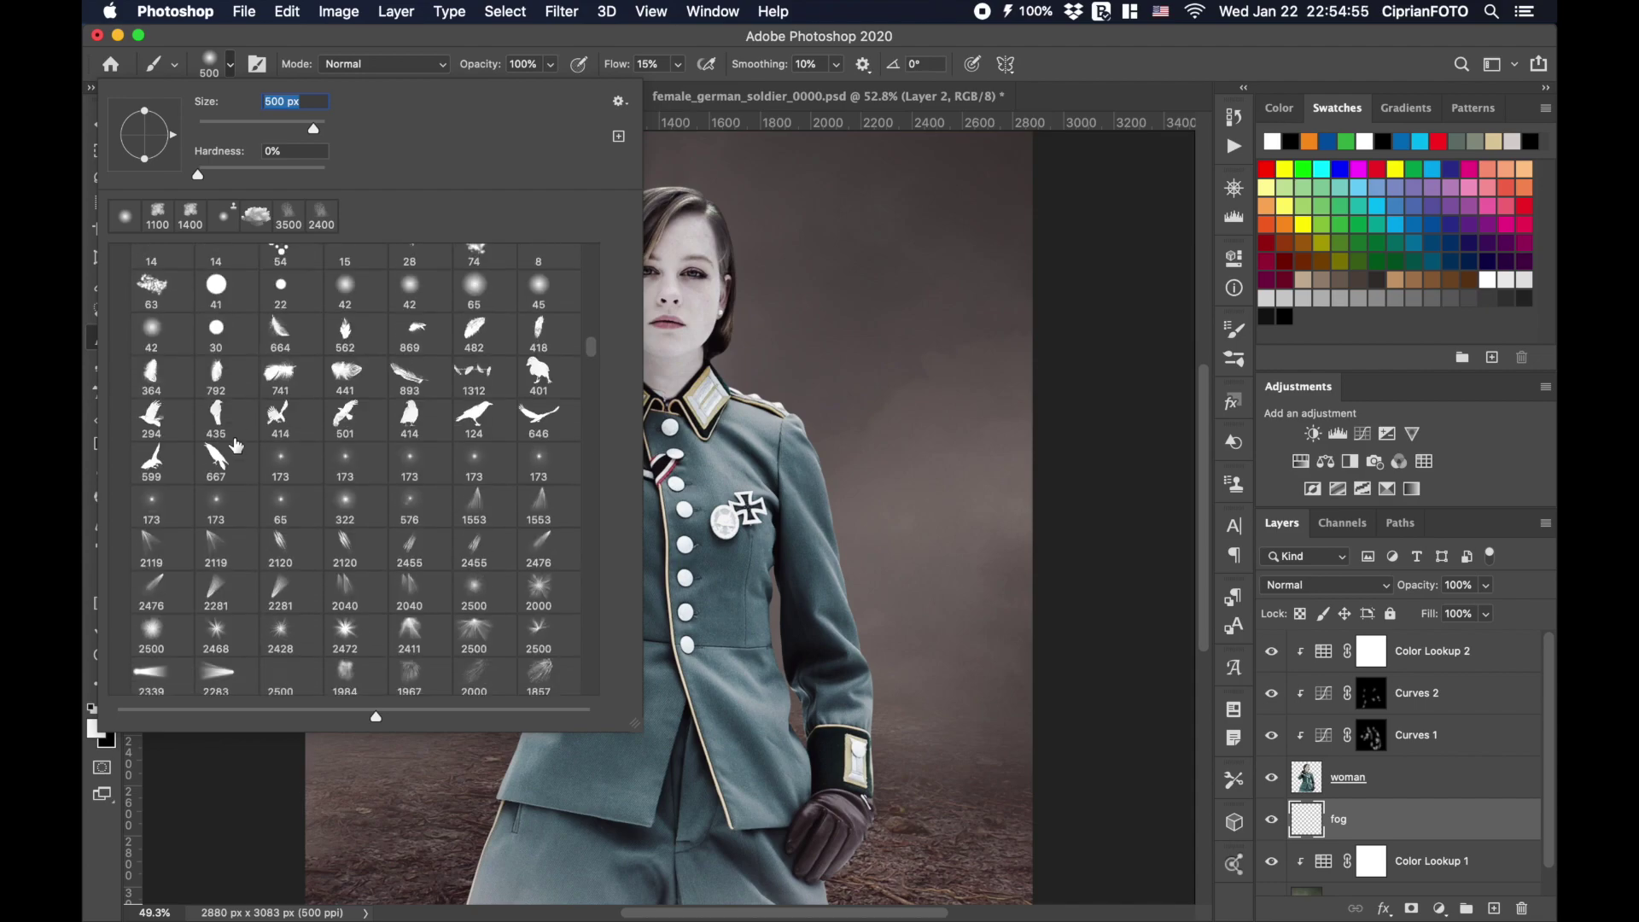
pyautogui.scroll(-3, 237, 445)
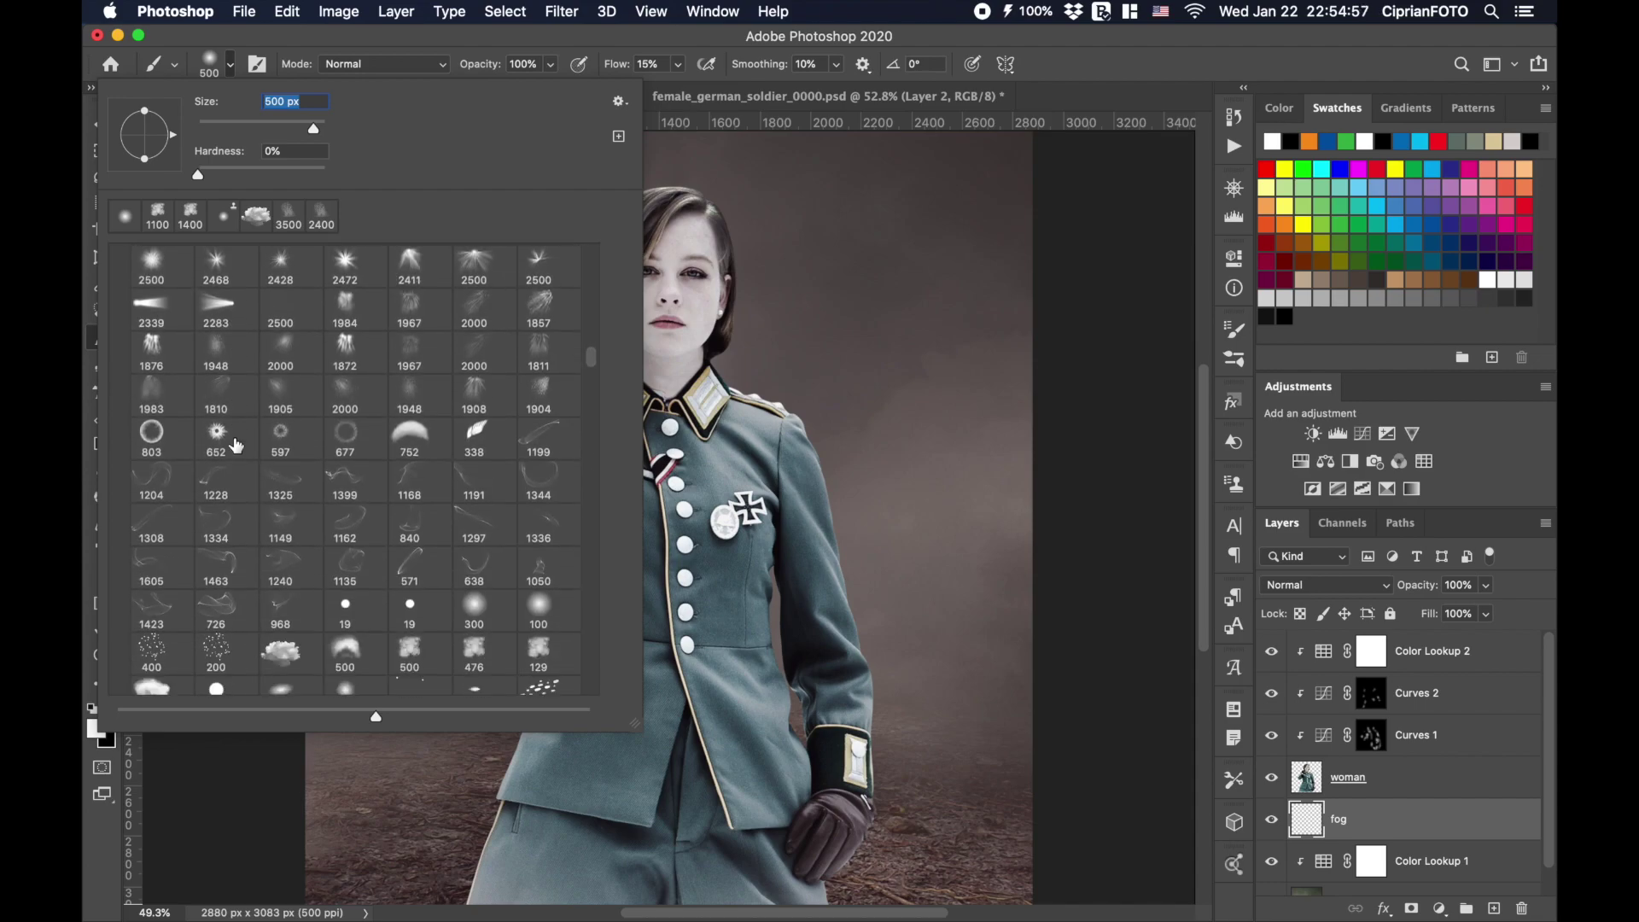
pyautogui.click(406, 652)
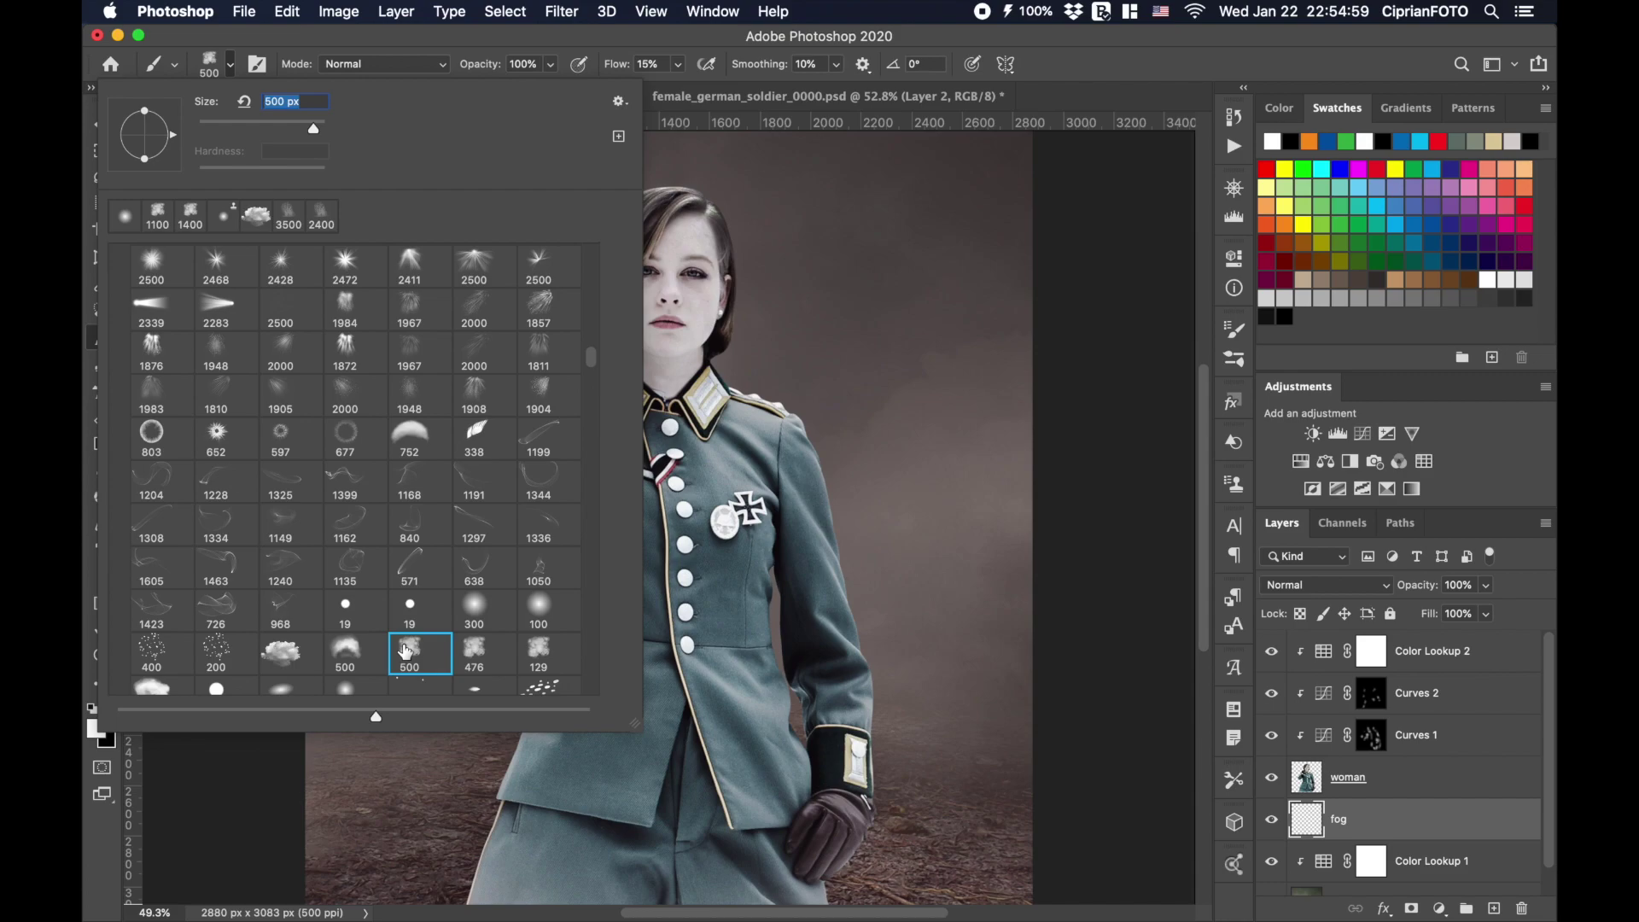
pyautogui.press('Return')
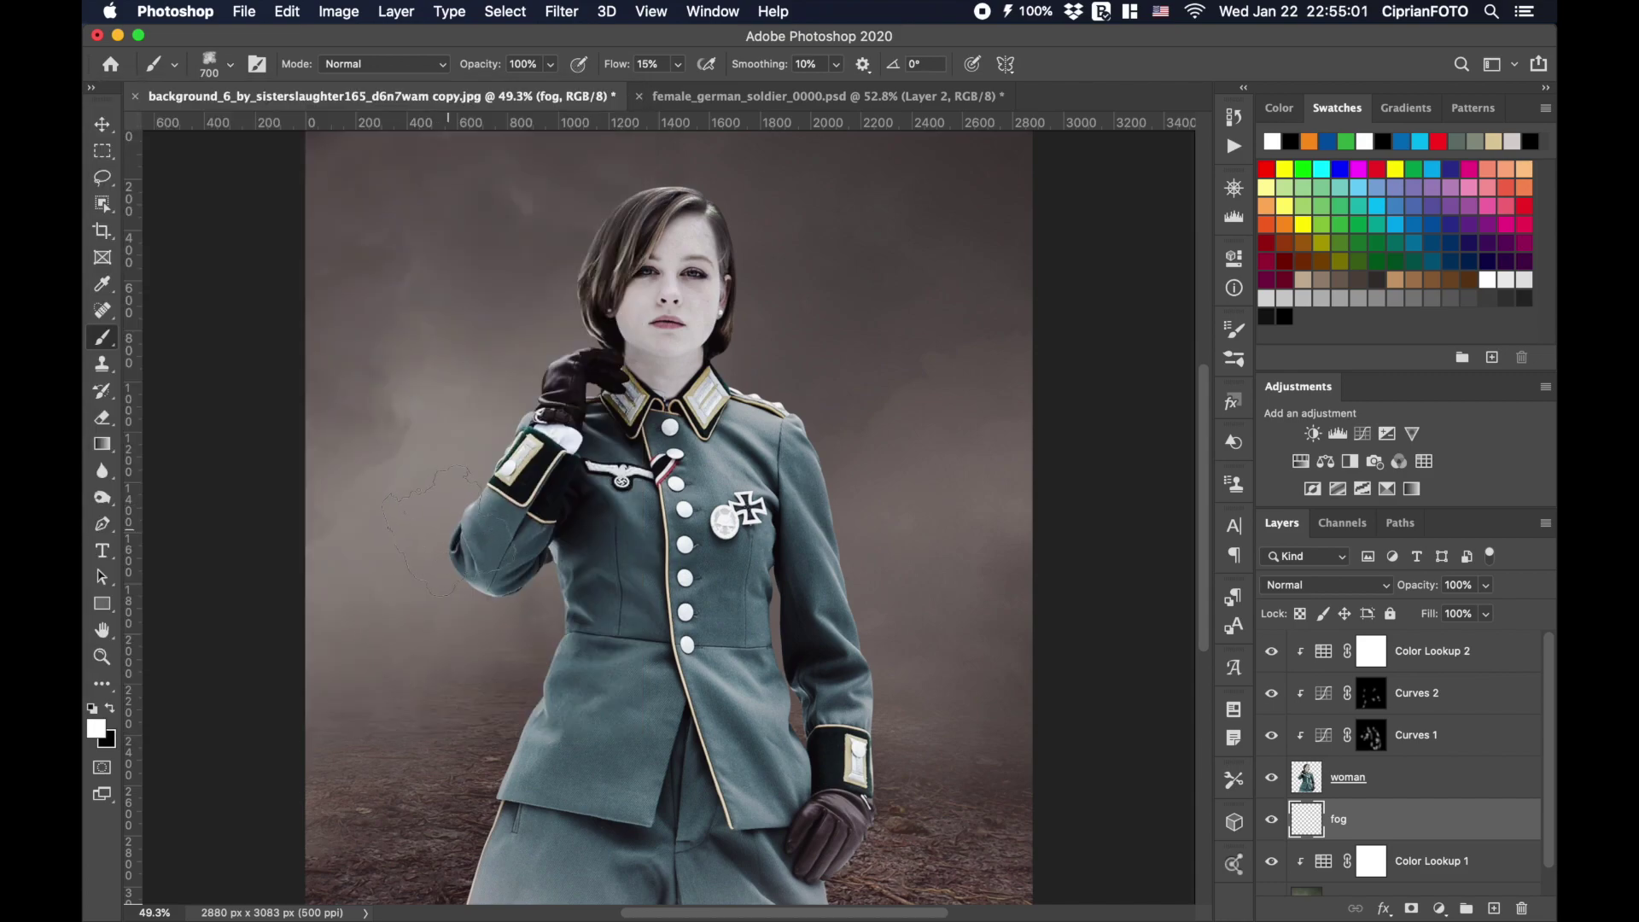
# Paint white fog on both sides of the woman with the smoke brush enlarged to 1700 px at 15% flow.
pyautogui.press(']')
pyautogui.press(']')
pyautogui.press(']')
pyautogui.press(']')
pyautogui.press(']')
pyautogui.press(']')
pyautogui.press(']')
pyautogui.press(']')
pyautogui.click(367, 556)
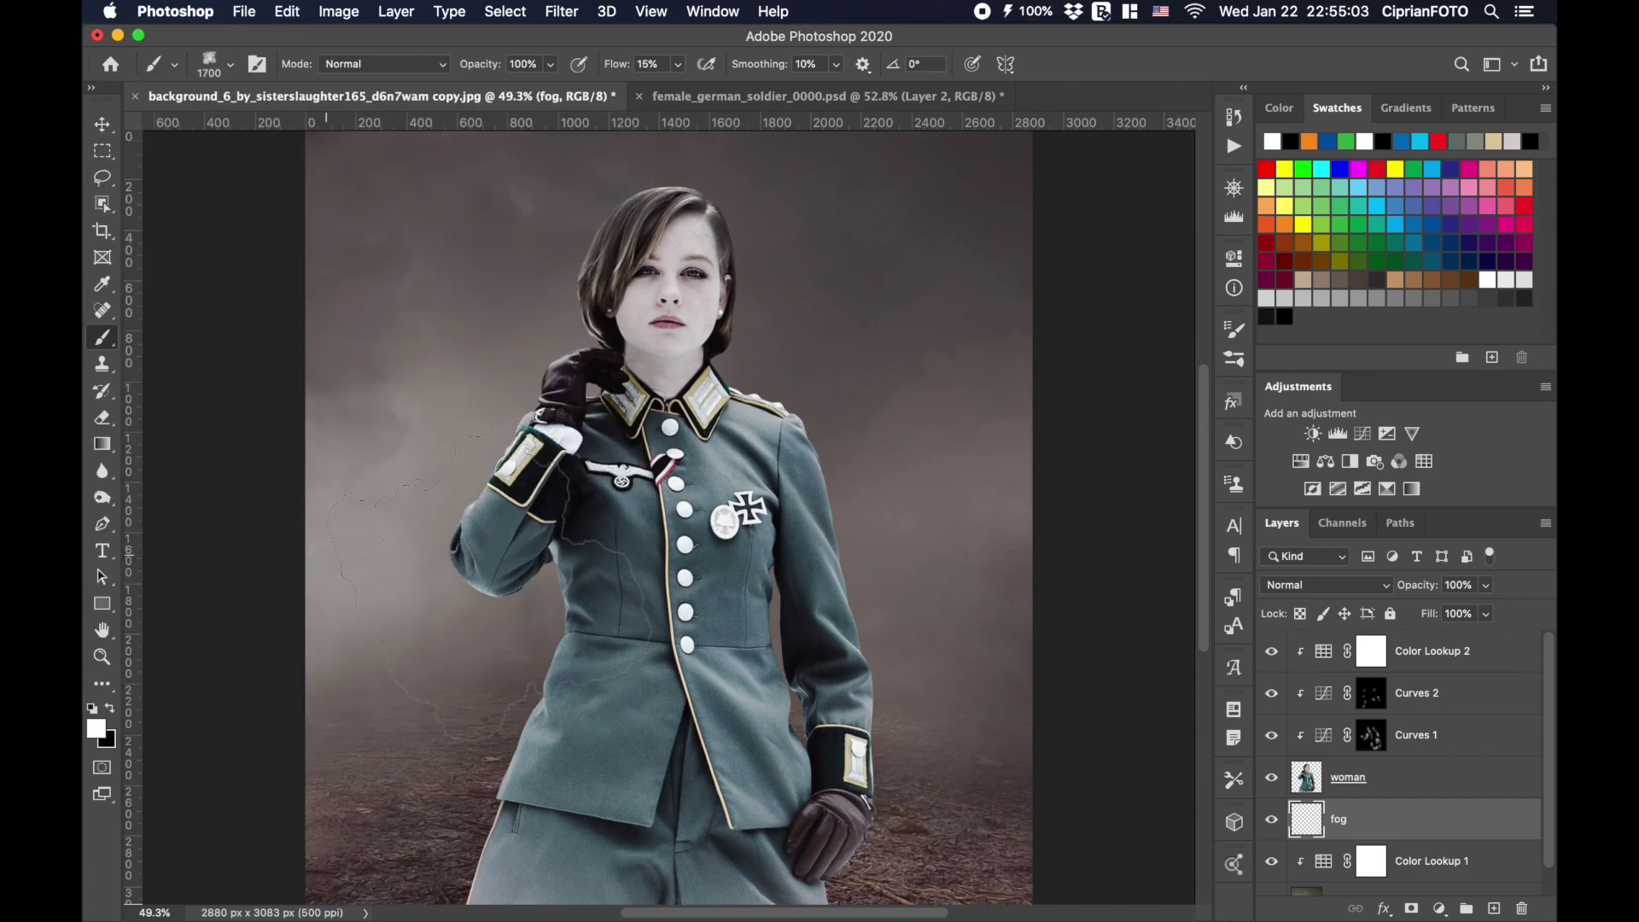
pyautogui.click(380, 551)
pyautogui.click(1027, 568)
pyautogui.click(1052, 551)
pyautogui.click(1062, 559)
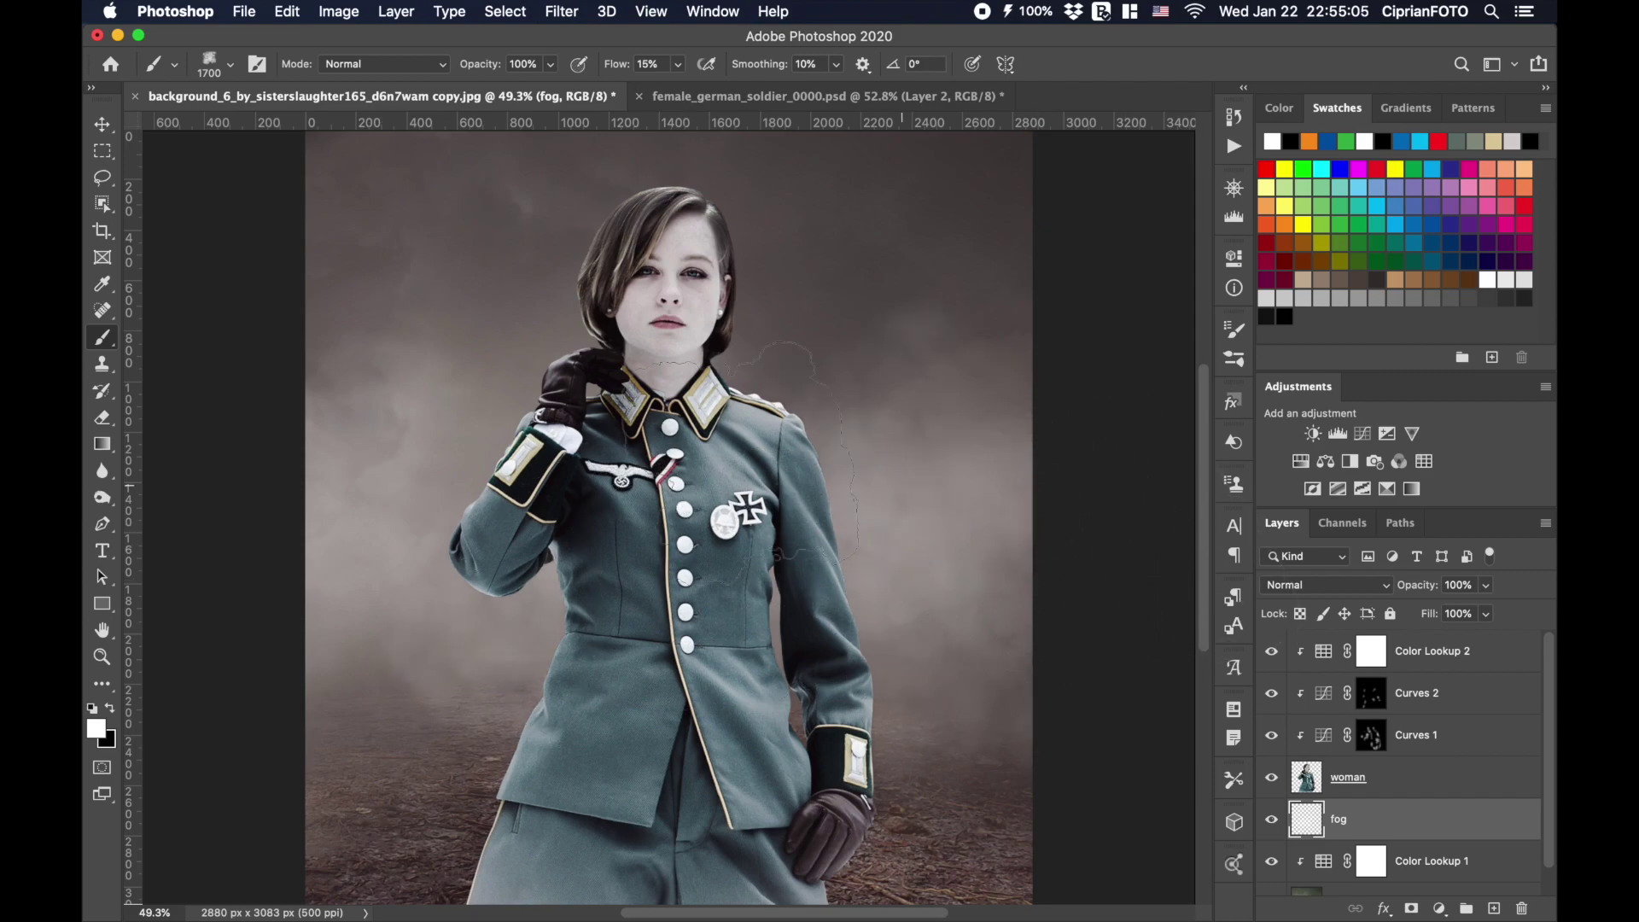
pyautogui.click(437, 587)
pyautogui.click(400, 622)
pyautogui.click(926, 645)
pyautogui.click(986, 662)
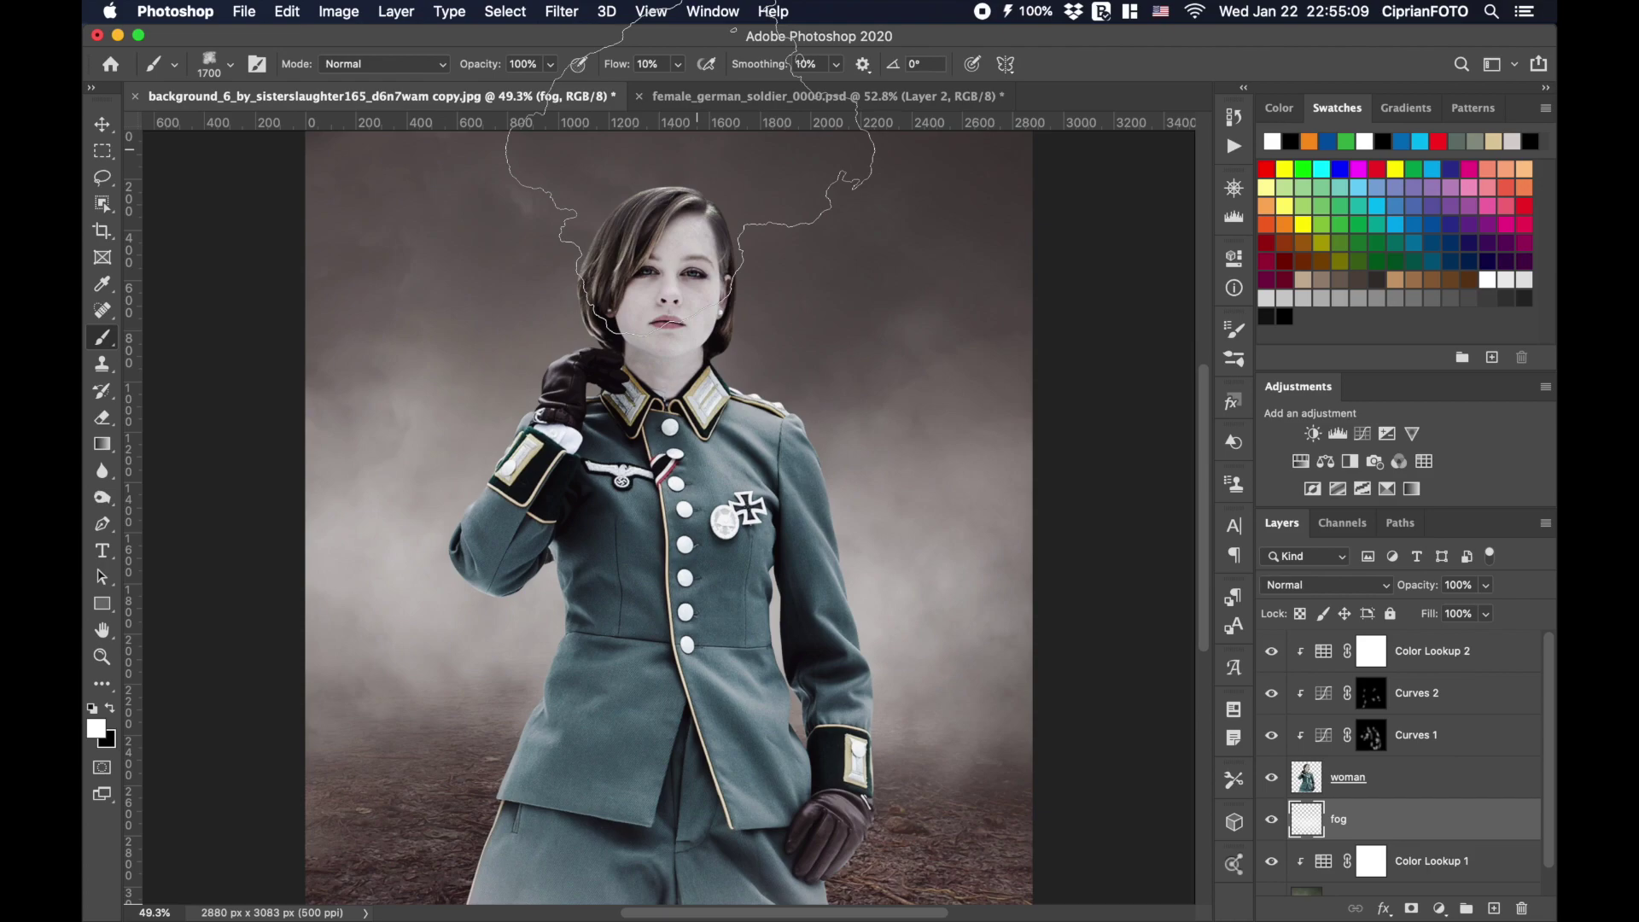
# Build up more fog behind the woman, over the ground and upper background, with the 1700 px brush at 10% flow.
pyautogui.click(368, 741)
pyautogui.click(517, 670)
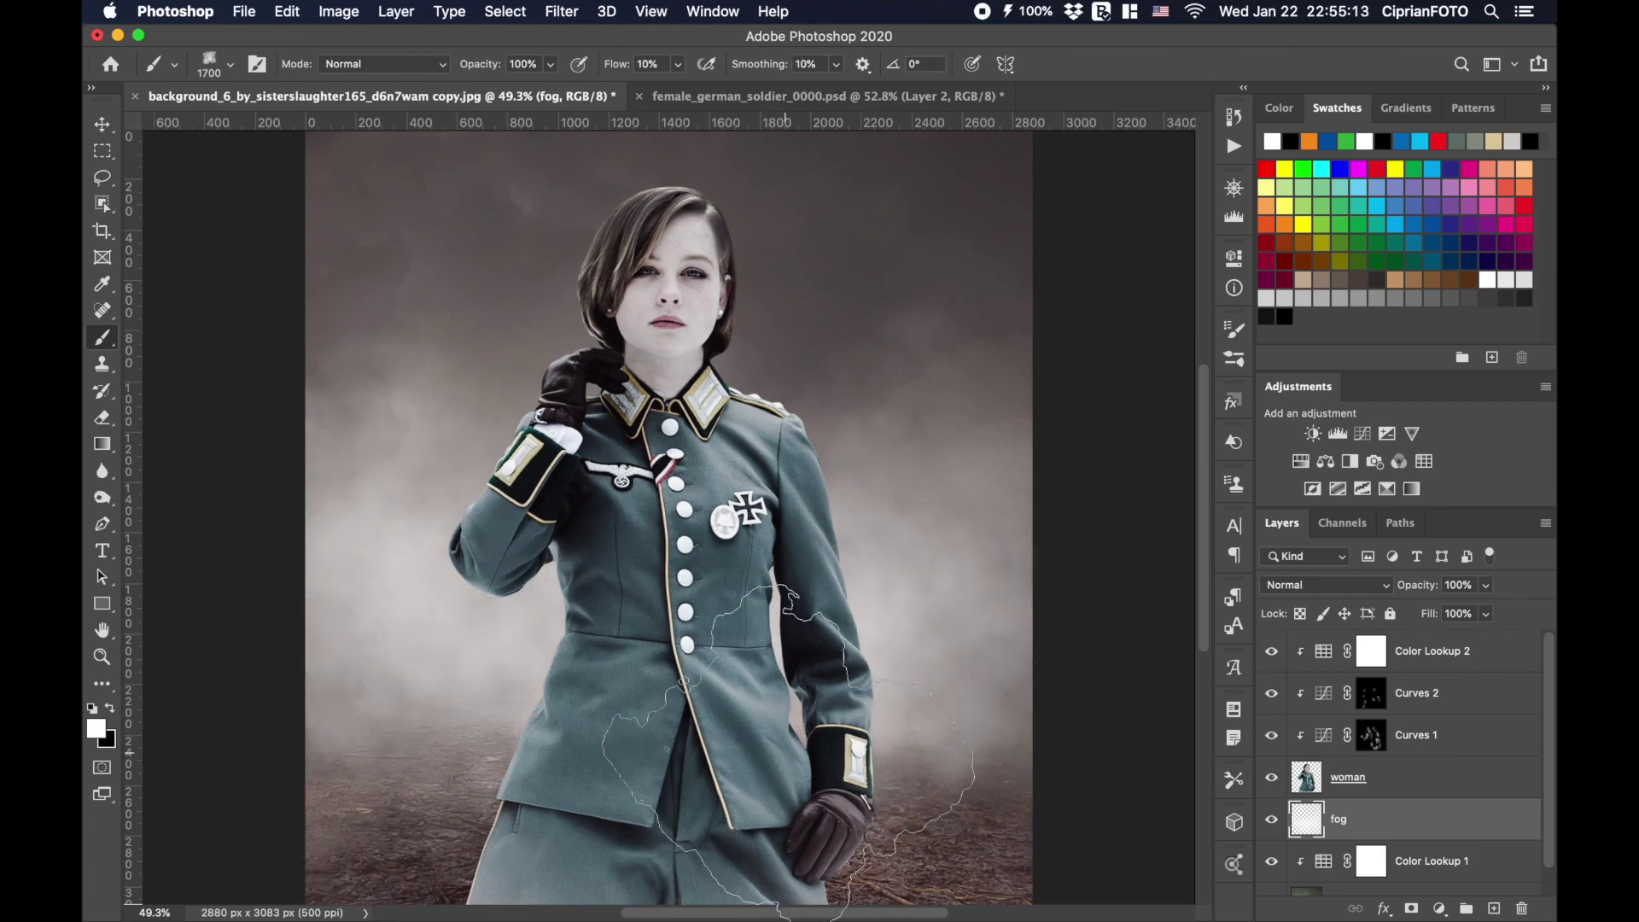
pyautogui.press('super+minus')
pyautogui.click(513, 649)
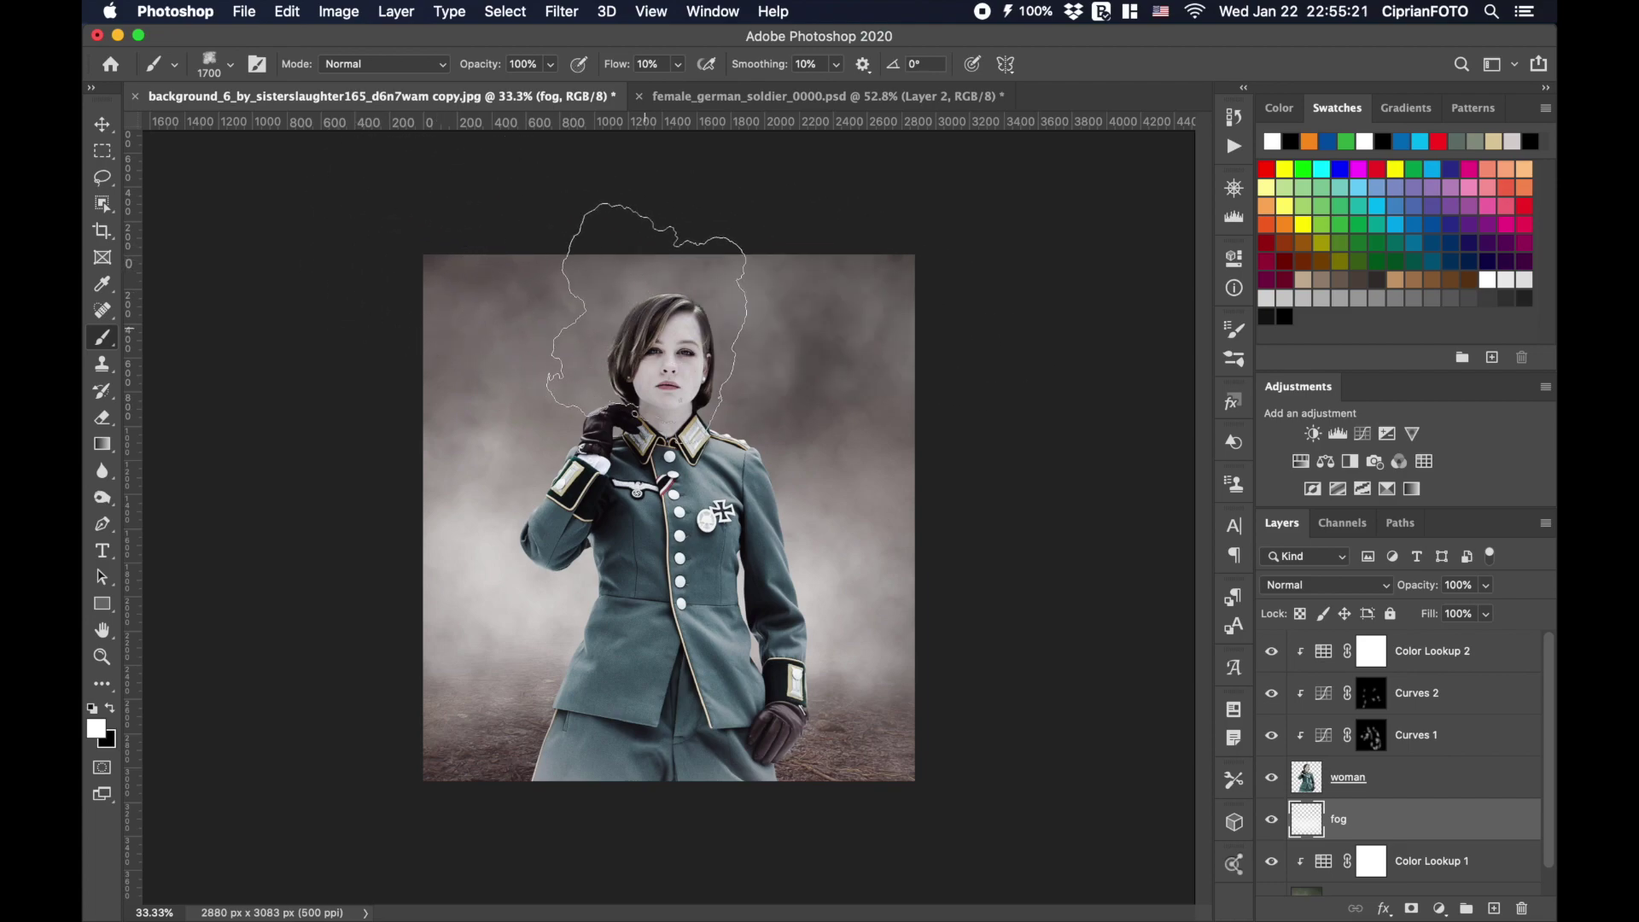
pyautogui.press('v')
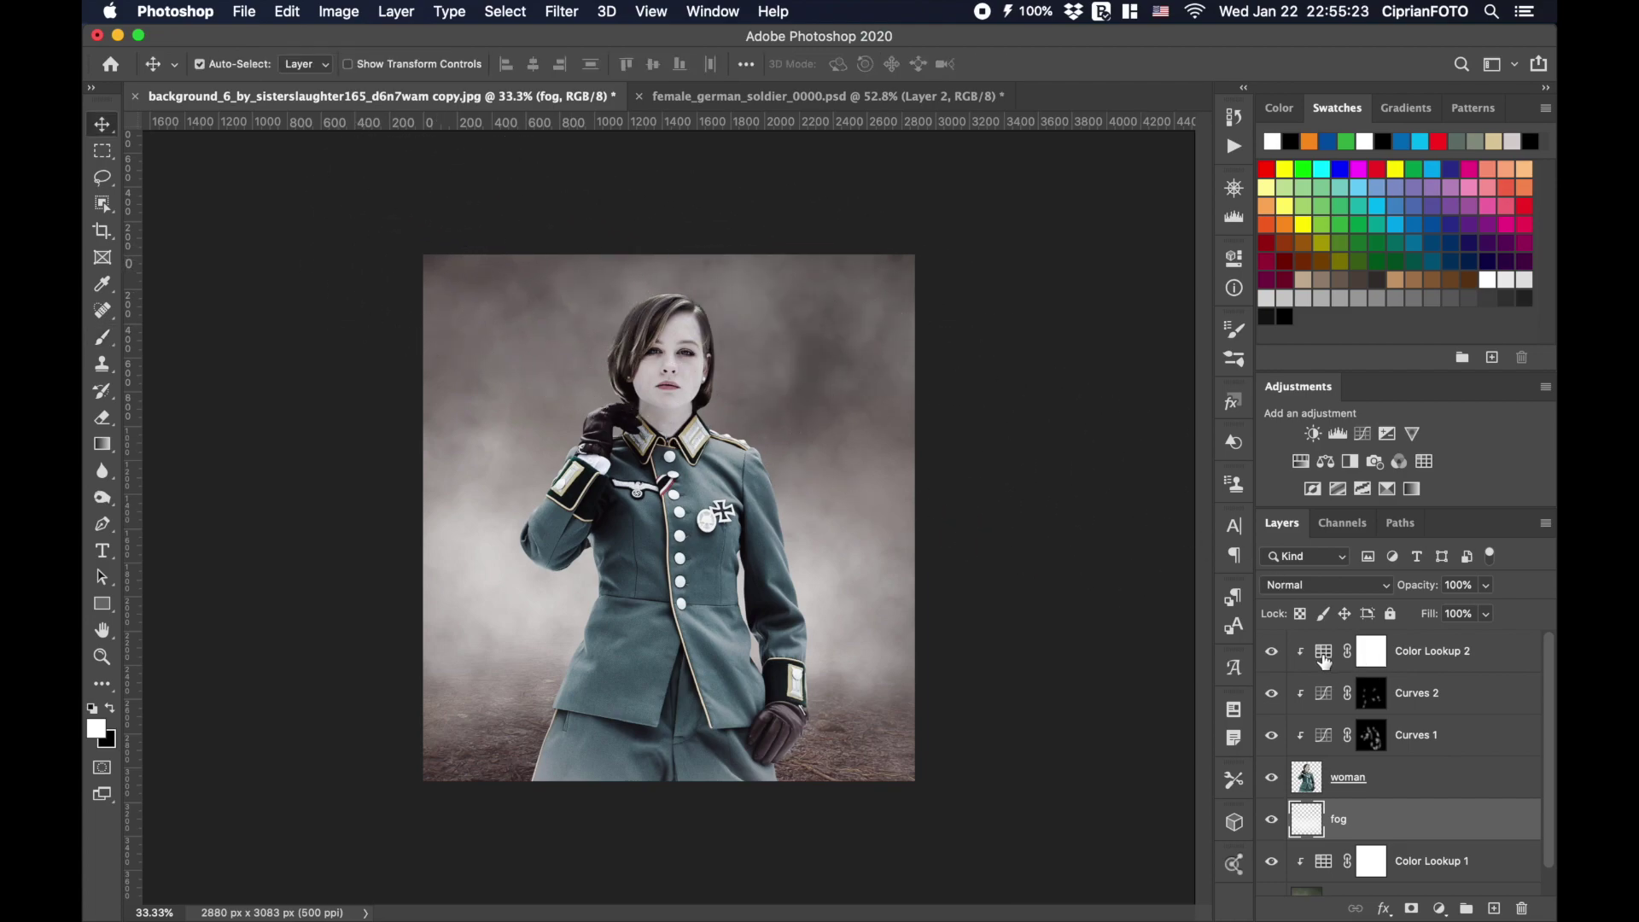
# Add a new layer named fog above Color Lookup 2 and brush light fog over the woman's lower jacket and trousers.
pyautogui.click(1381, 659)
pyautogui.click(1494, 907)
pyautogui.doubleClick(1347, 650)
pyautogui.write('fog')
pyautogui.press('Return')
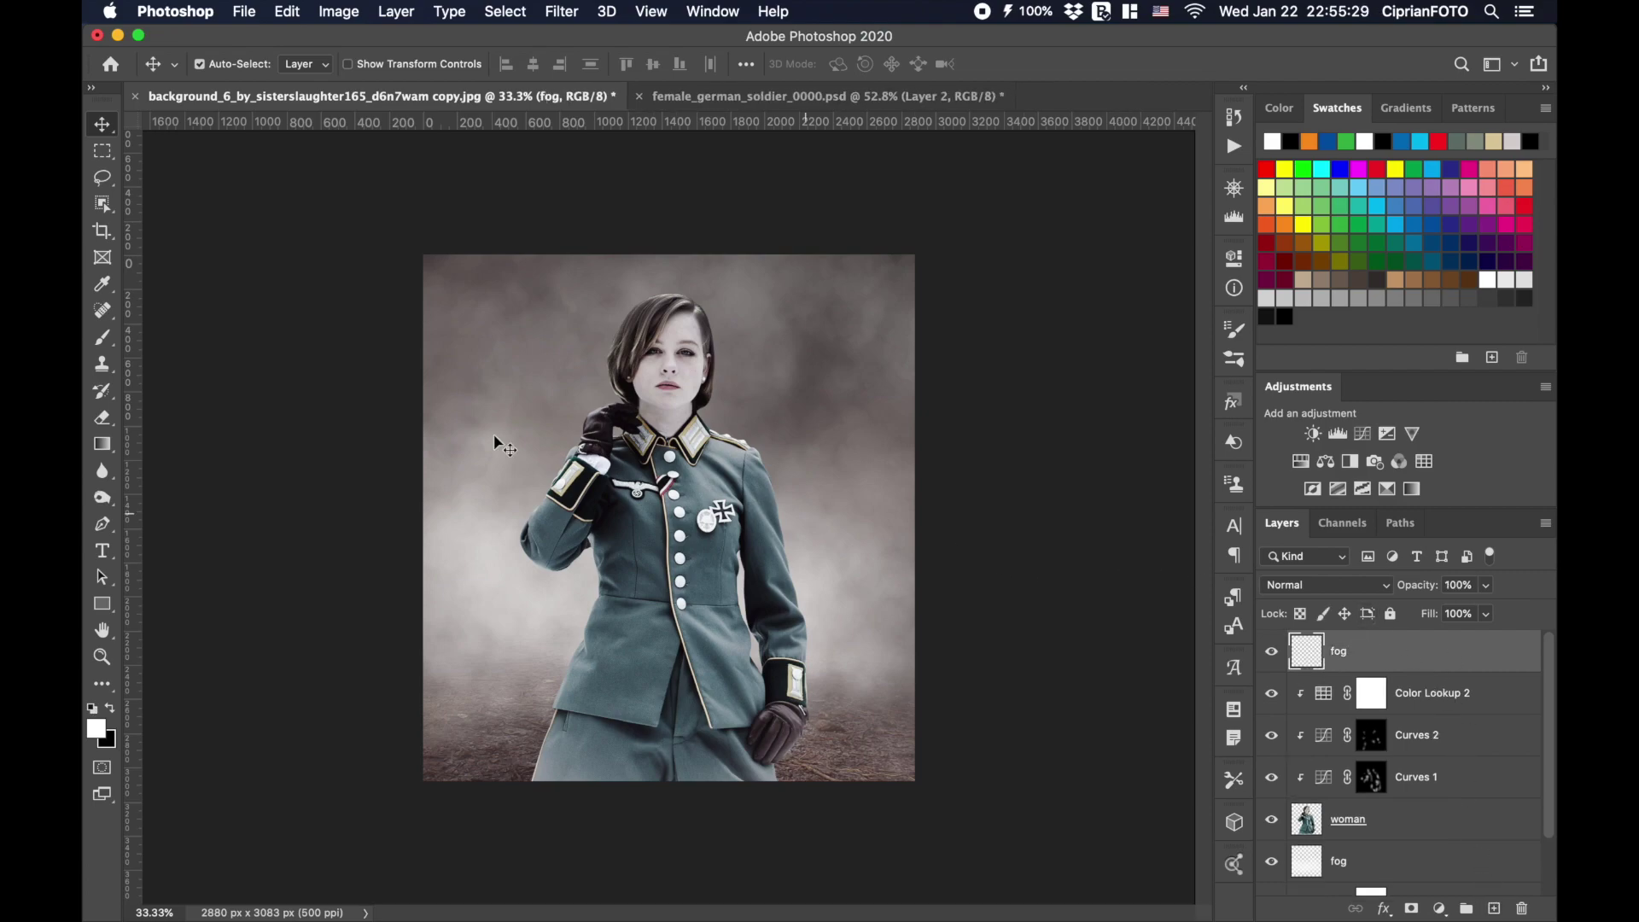
pyautogui.click(102, 337)
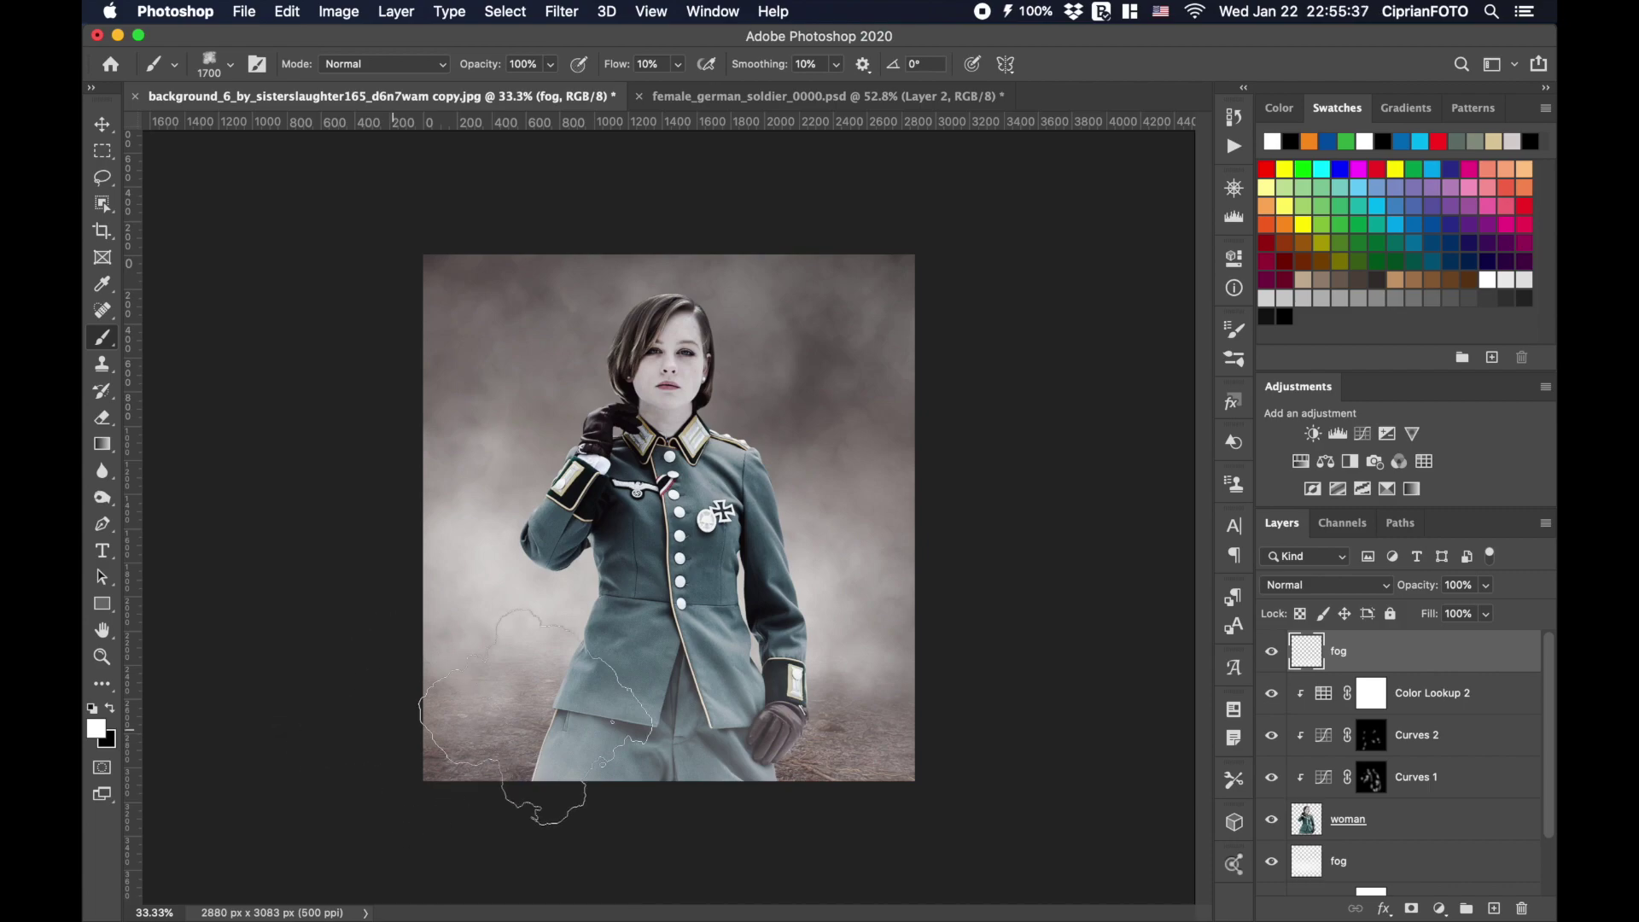
# Add a new layer named blue above the upper fog layer.
pyautogui.click(1492, 905)
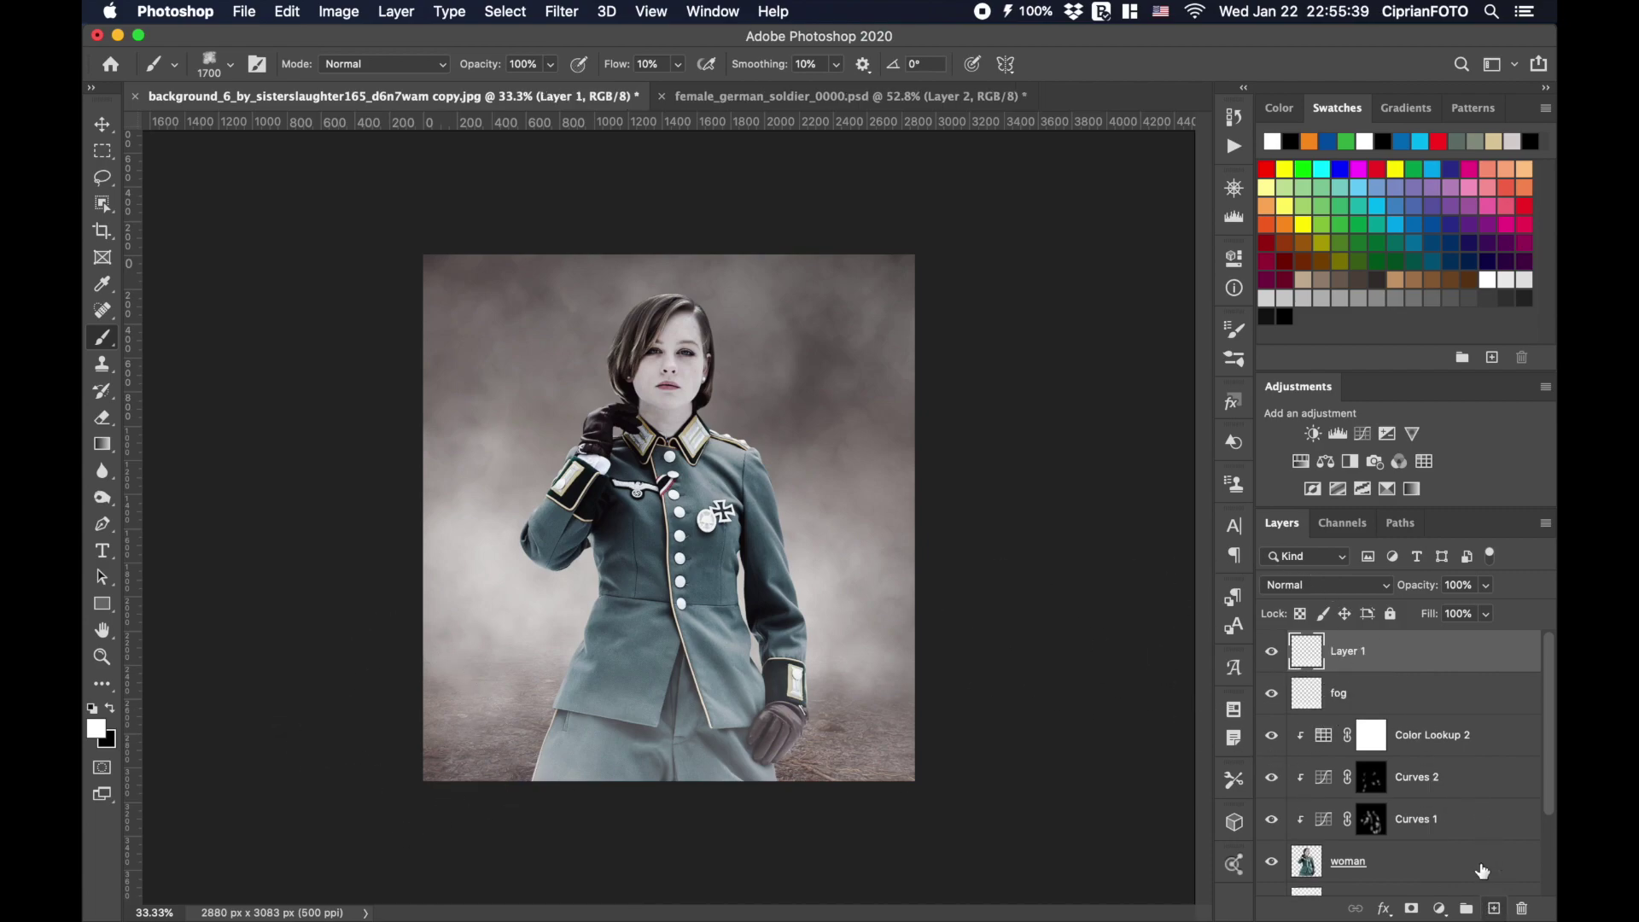
pyautogui.doubleClick(1351, 653)
pyautogui.write('b')
pyautogui.press('Return')
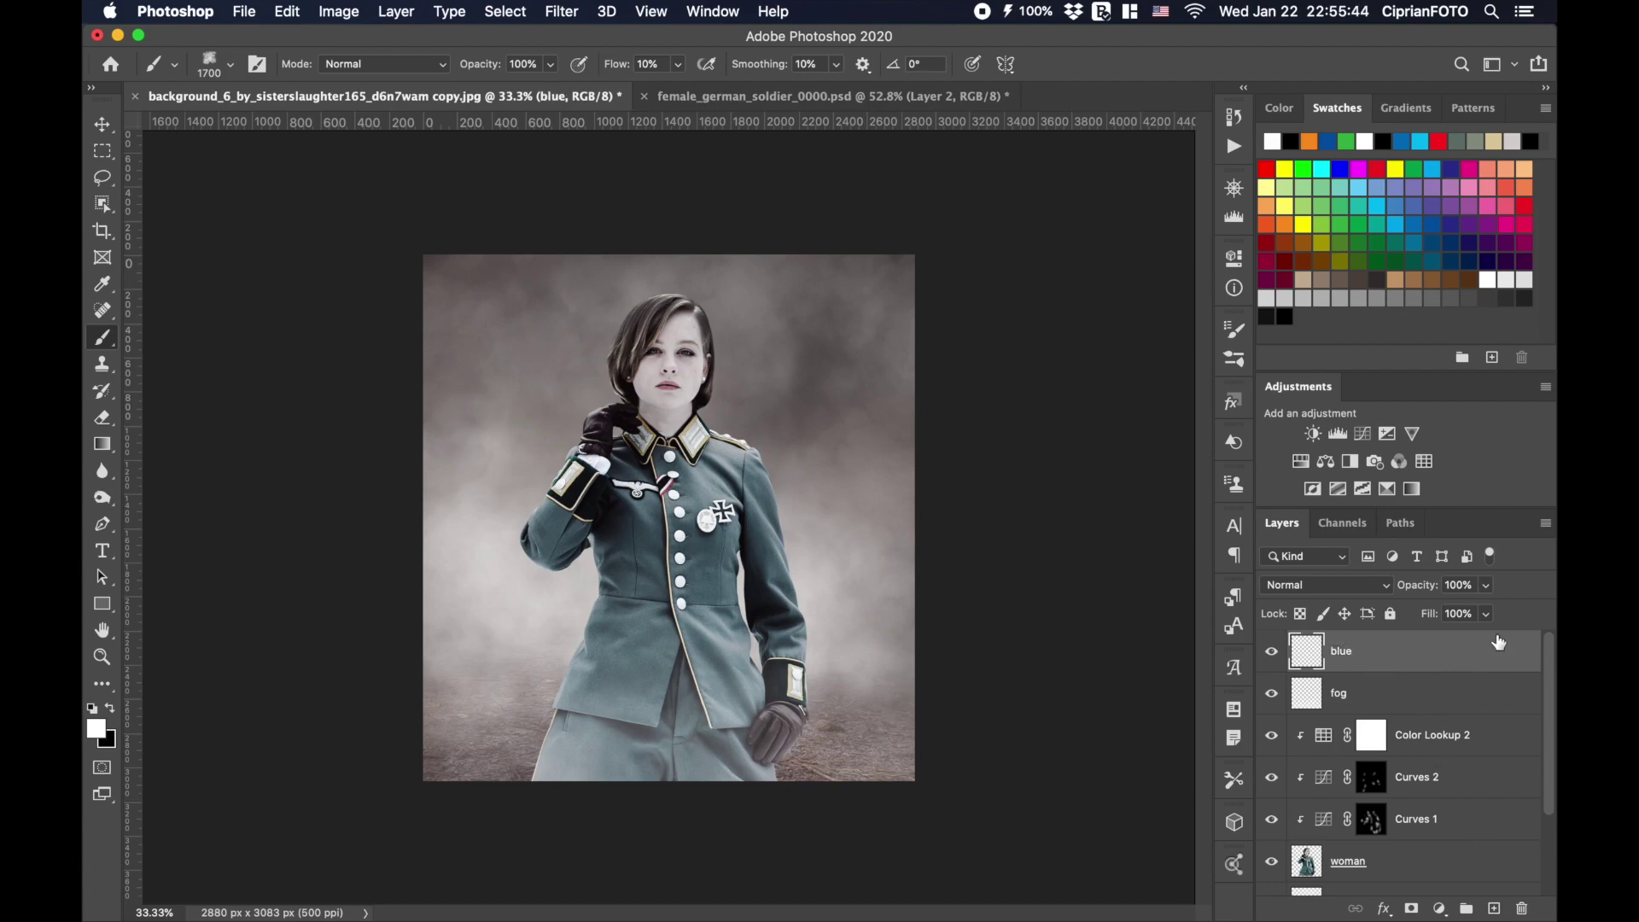
# Set the painting colour to dark blue and choose a soft round brush with 100% flow.
pyautogui.click(1433, 225)
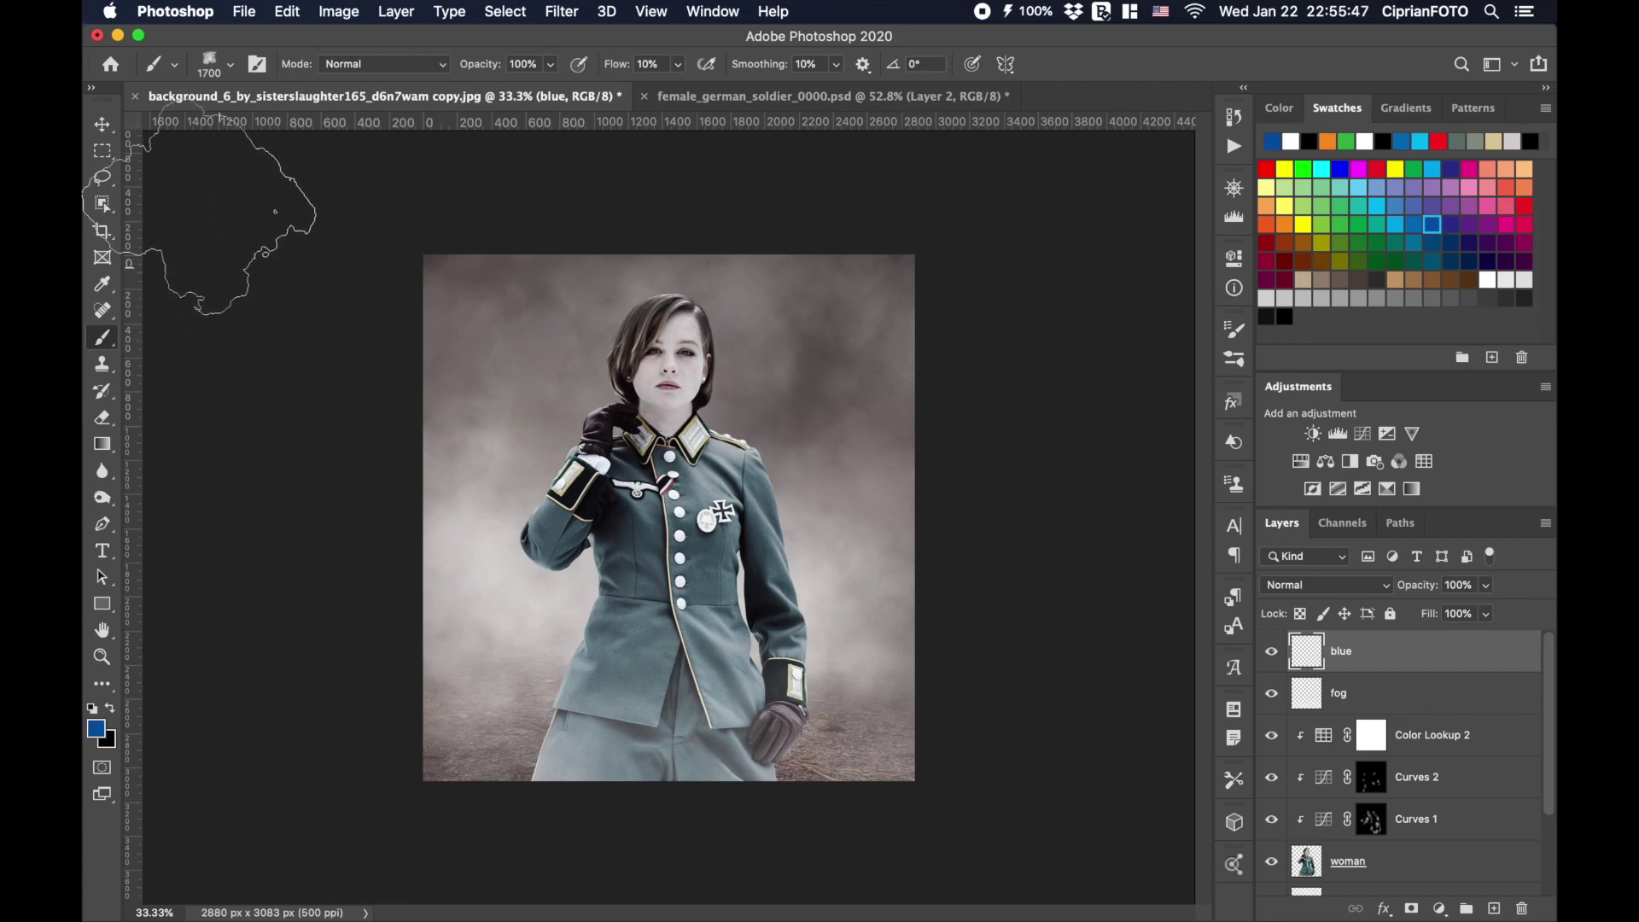
pyautogui.click(221, 64)
pyautogui.moveTo(598, 365); pyautogui.dragTo(591, 255)
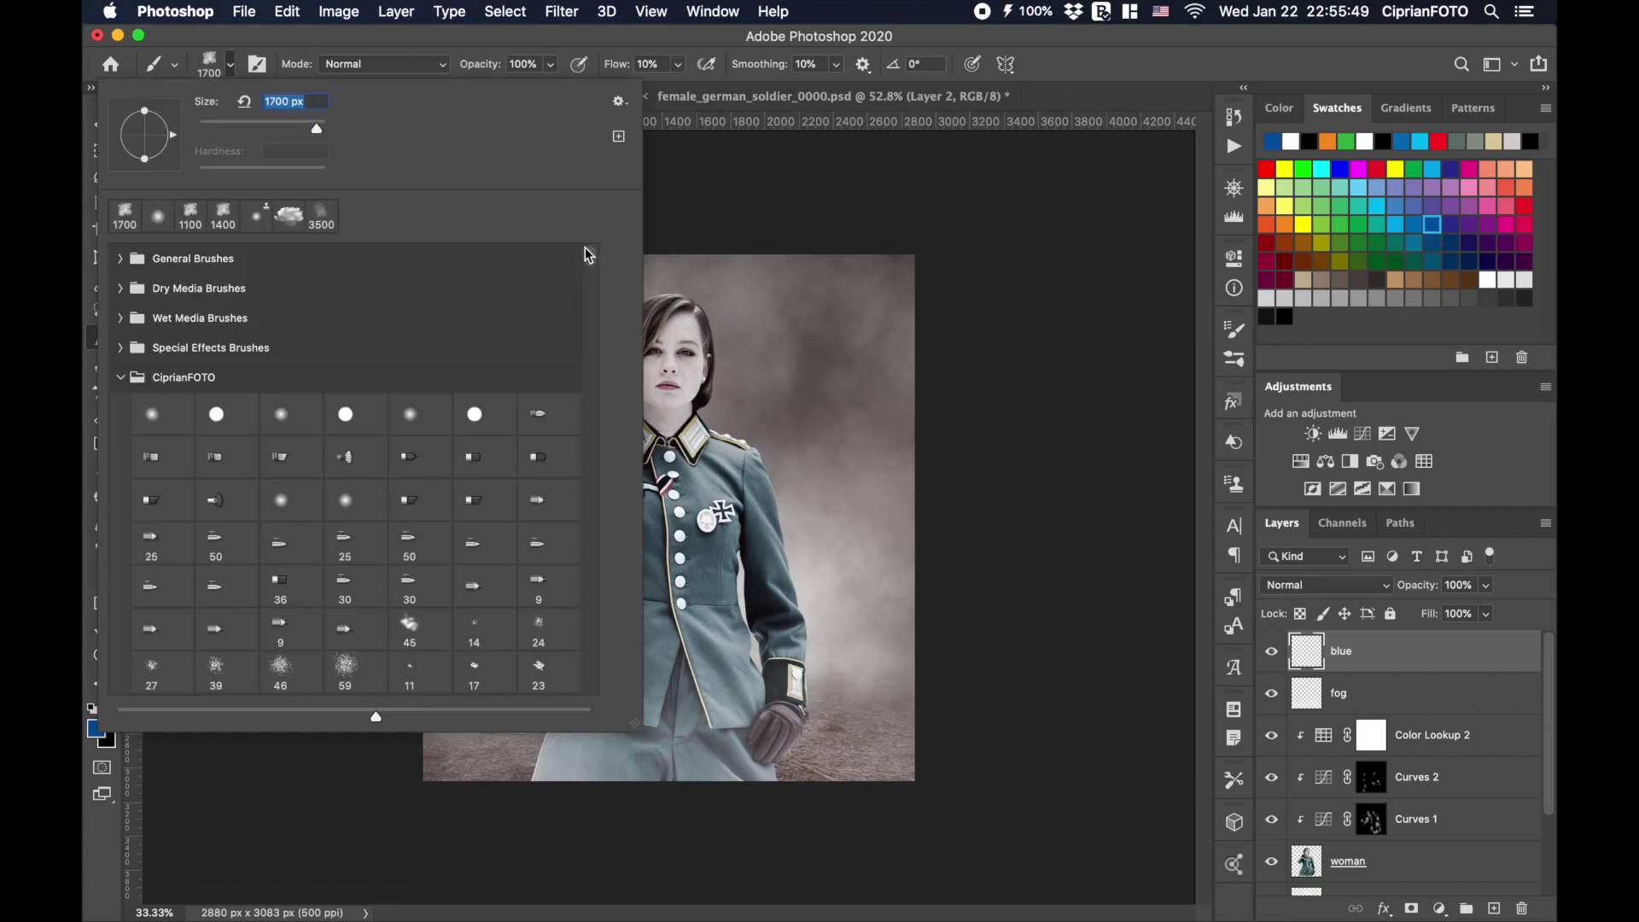
pyautogui.doubleClick(157, 417)
pyautogui.click(651, 64)
pyautogui.write('100')
pyautogui.press('Return')
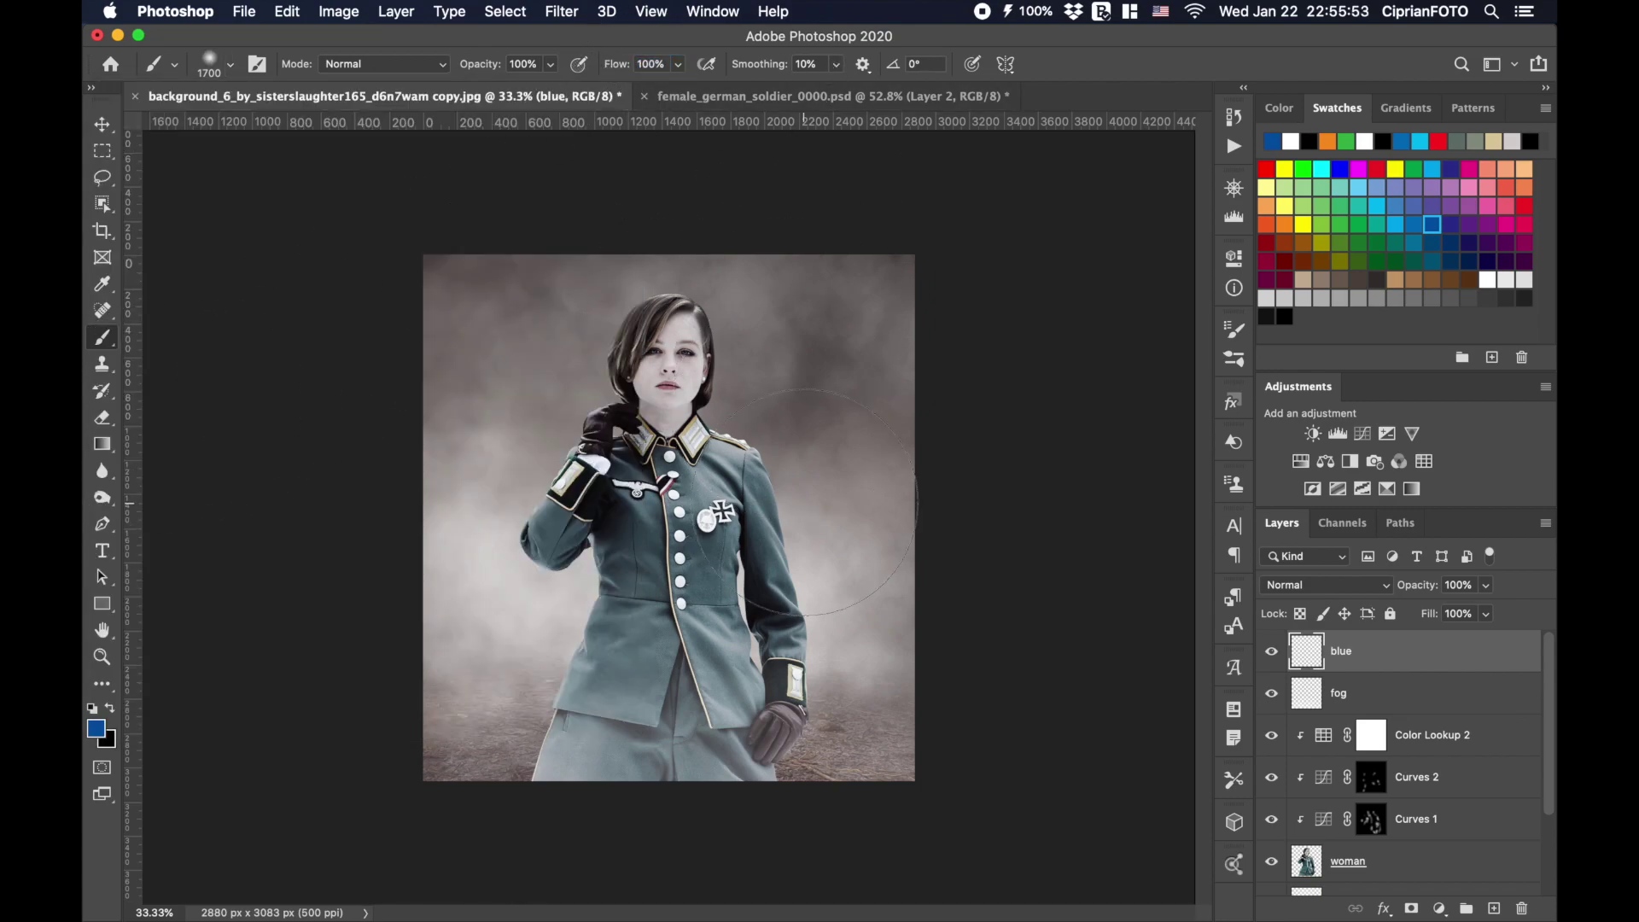
# Enlarge the brush to 4500 px and paint one large blue glow at the image's right edge.
pyautogui.press(']')
pyautogui.press(']')
pyautogui.press(']')
pyautogui.press(']')
pyautogui.press(']')
pyautogui.press(']')
pyautogui.press(']')
pyautogui.press(']')
pyautogui.press(']')
pyautogui.press(']')
pyautogui.press(']')
pyautogui.press(']')
pyautogui.press(']')
pyautogui.press(']')
pyautogui.press(']')
pyautogui.press(']')
pyautogui.press(']')
pyautogui.press(']')
pyautogui.press(']')
pyautogui.press(']')
pyautogui.press(']')
pyautogui.press(']')
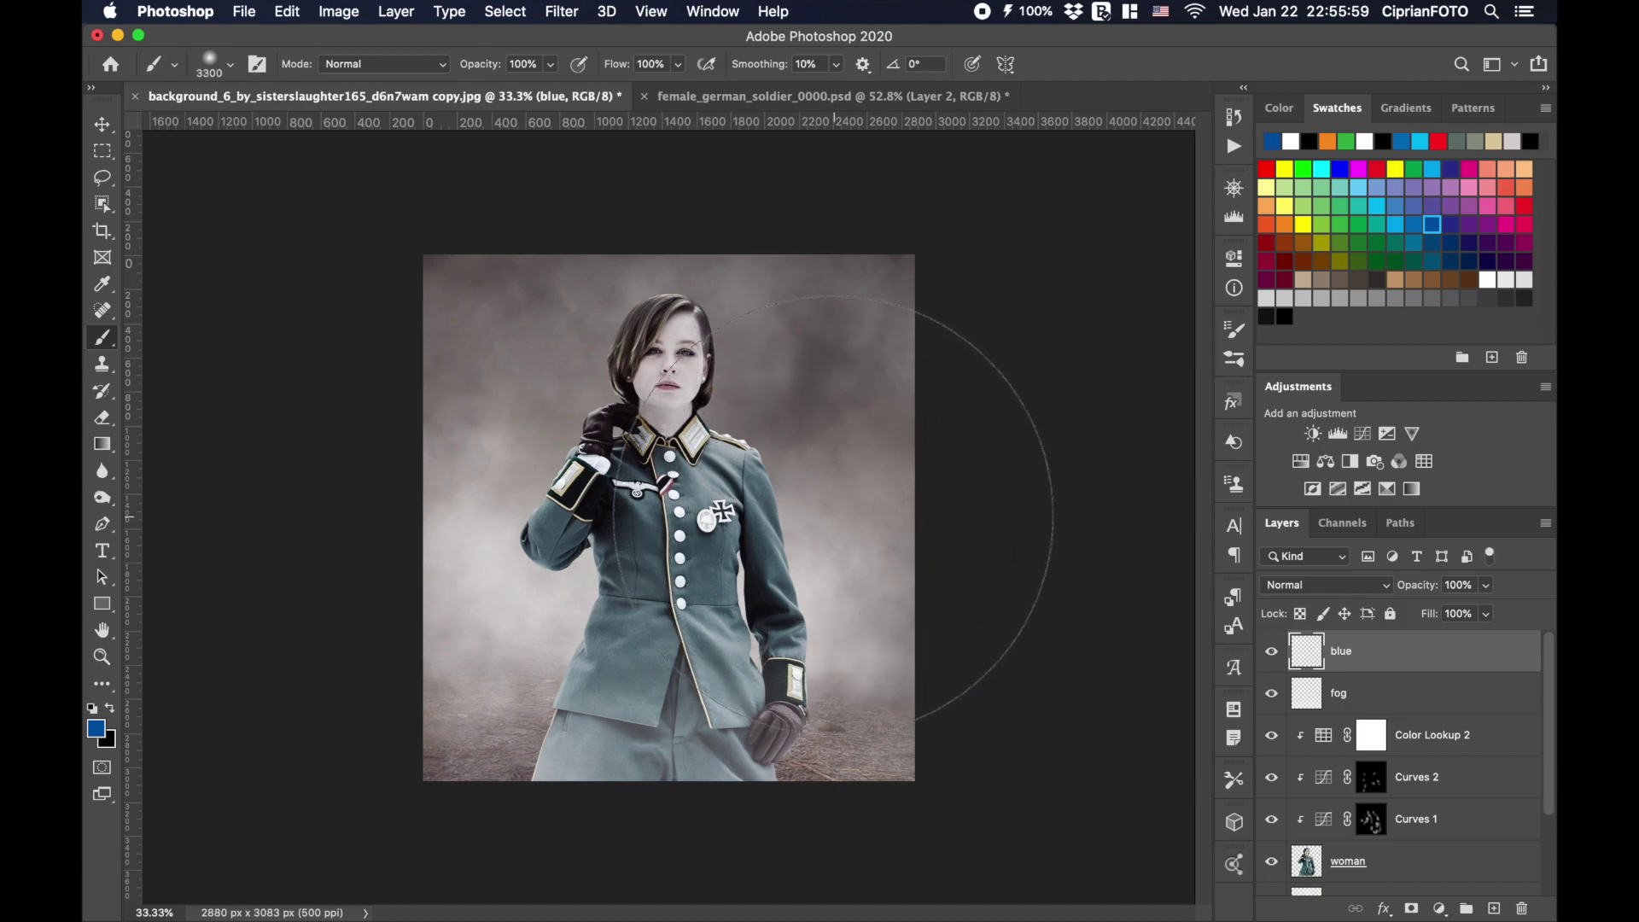
pyautogui.press(']')
pyautogui.press(']')
pyautogui.press(']')
pyautogui.press(']')
pyautogui.press(']')
pyautogui.press(']')
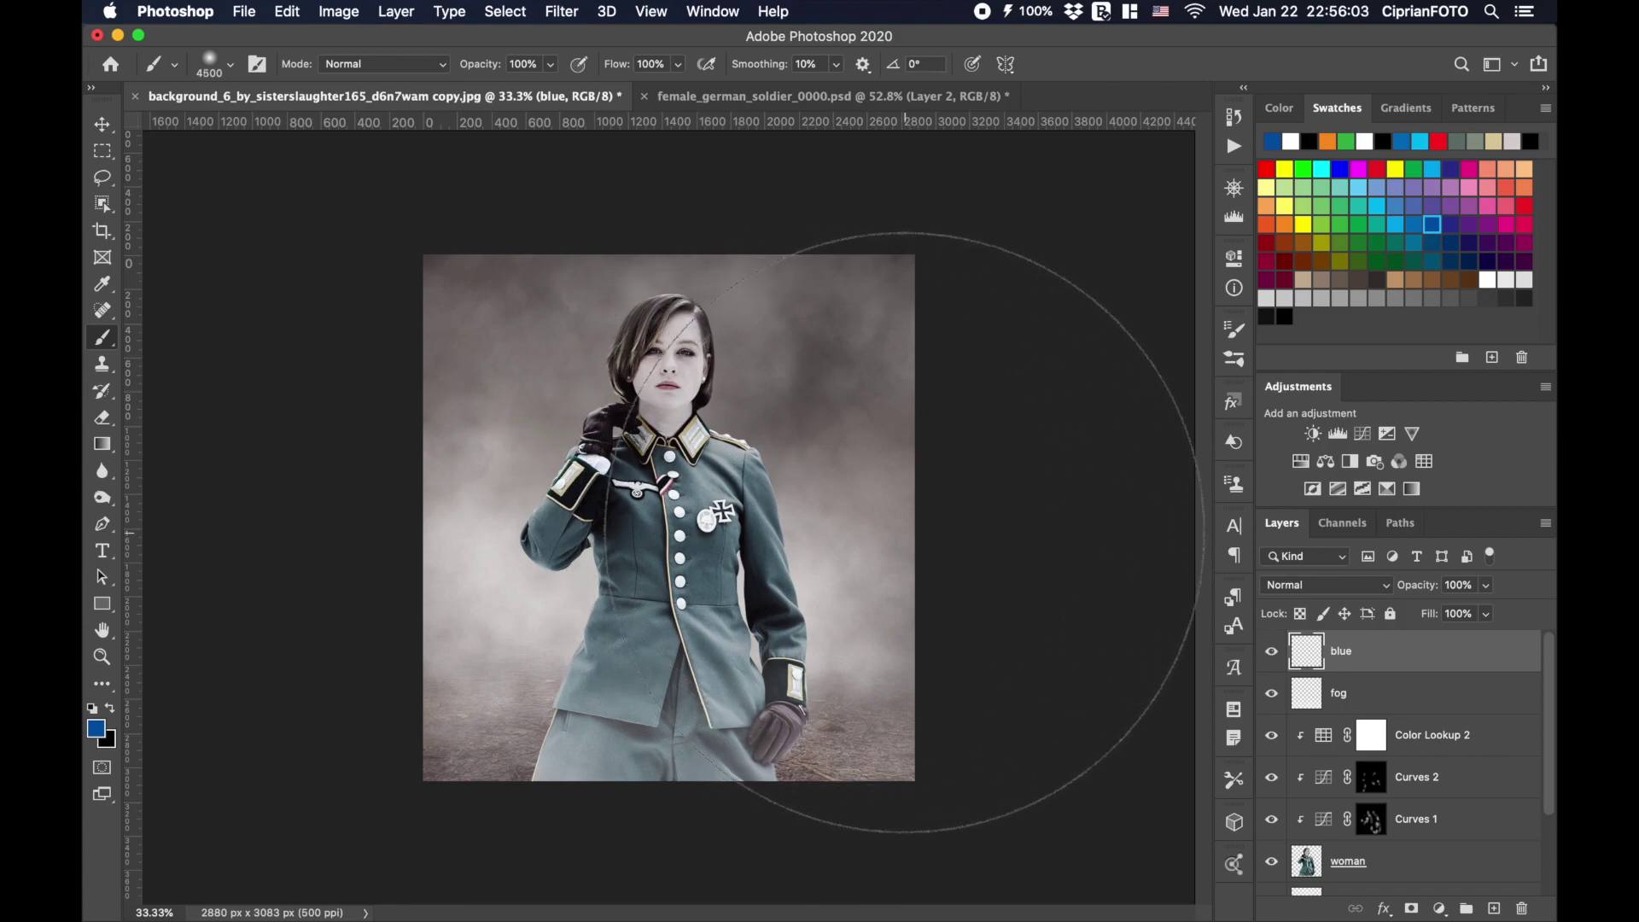
pyautogui.click(905, 531)
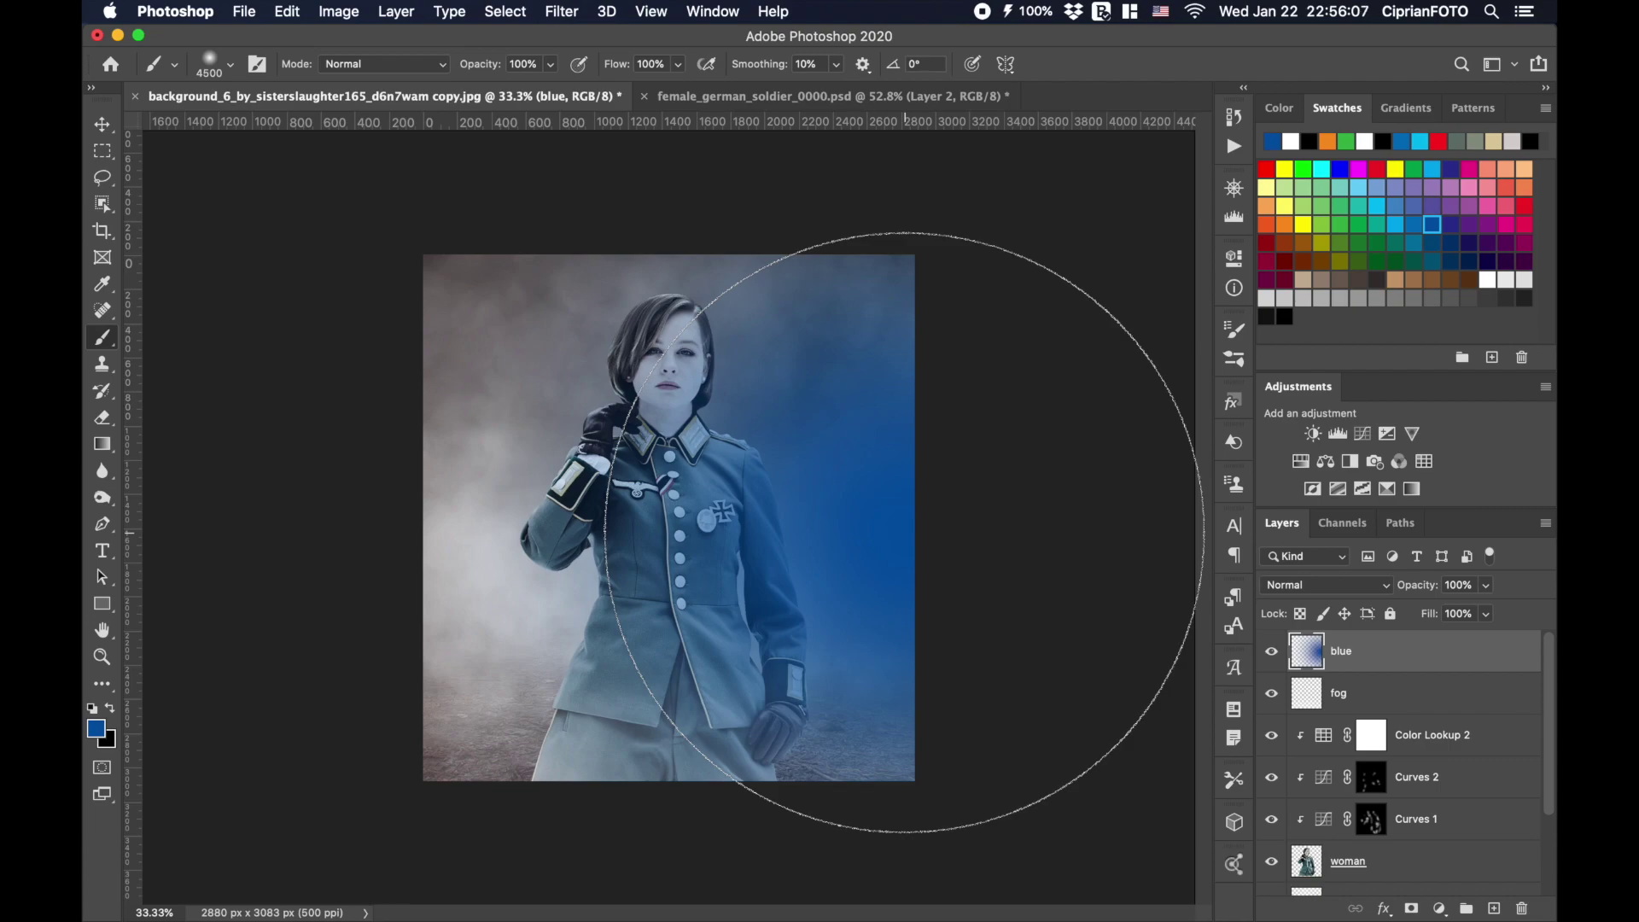
pyautogui.press('v')
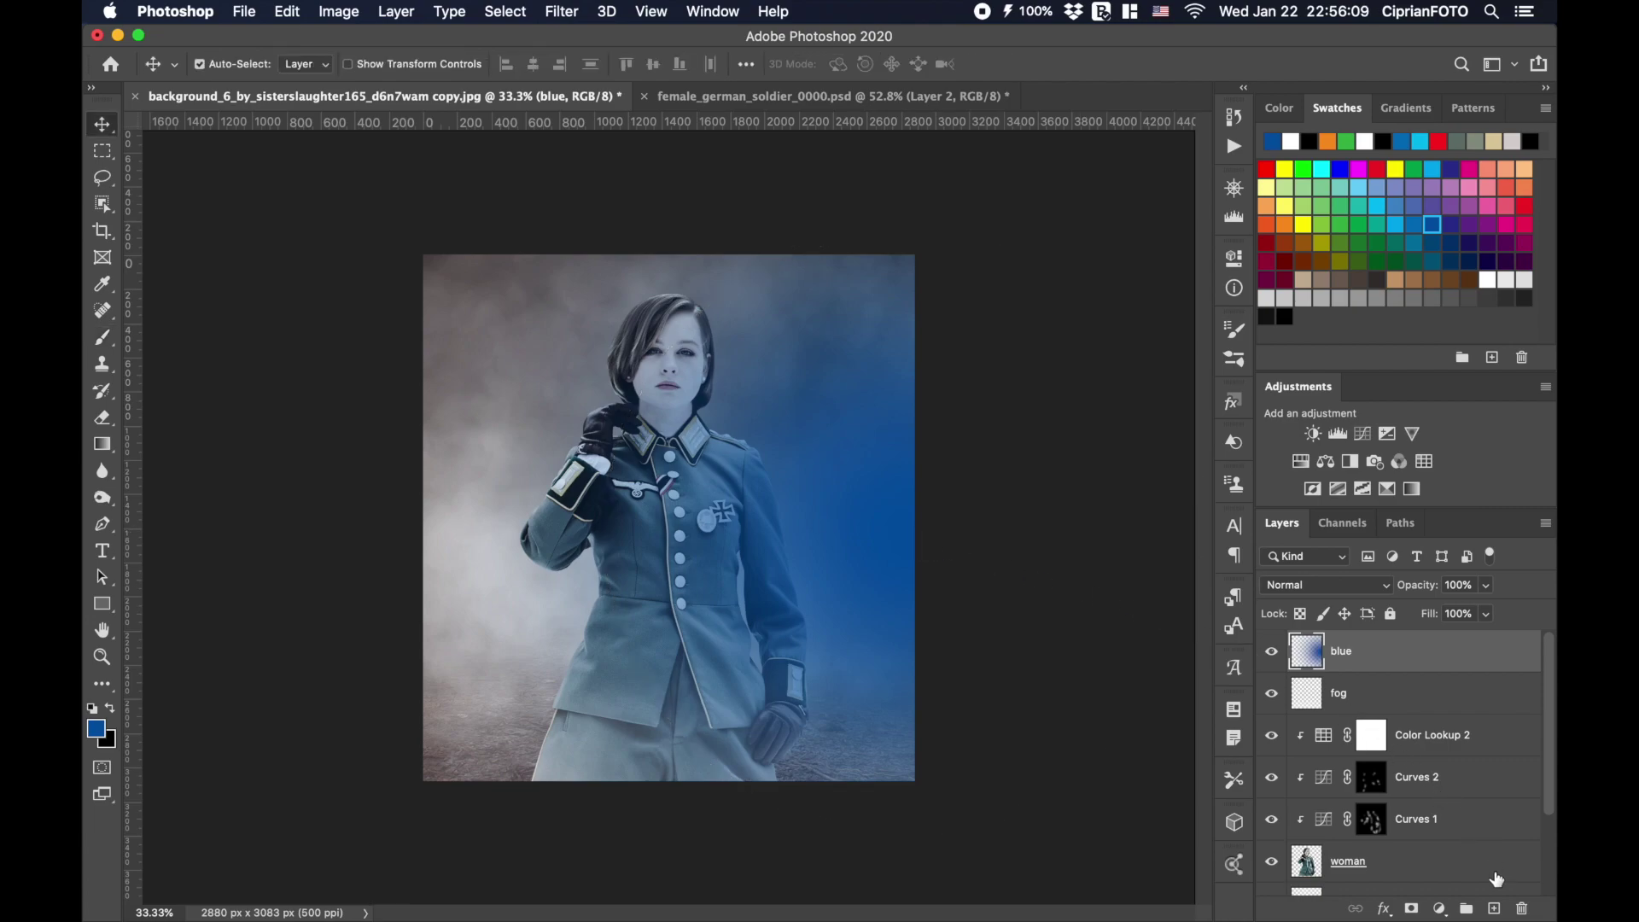
# Add a new layer named orange above the blue layer.
pyautogui.click(1494, 908)
pyautogui.doubleClick(1350, 651)
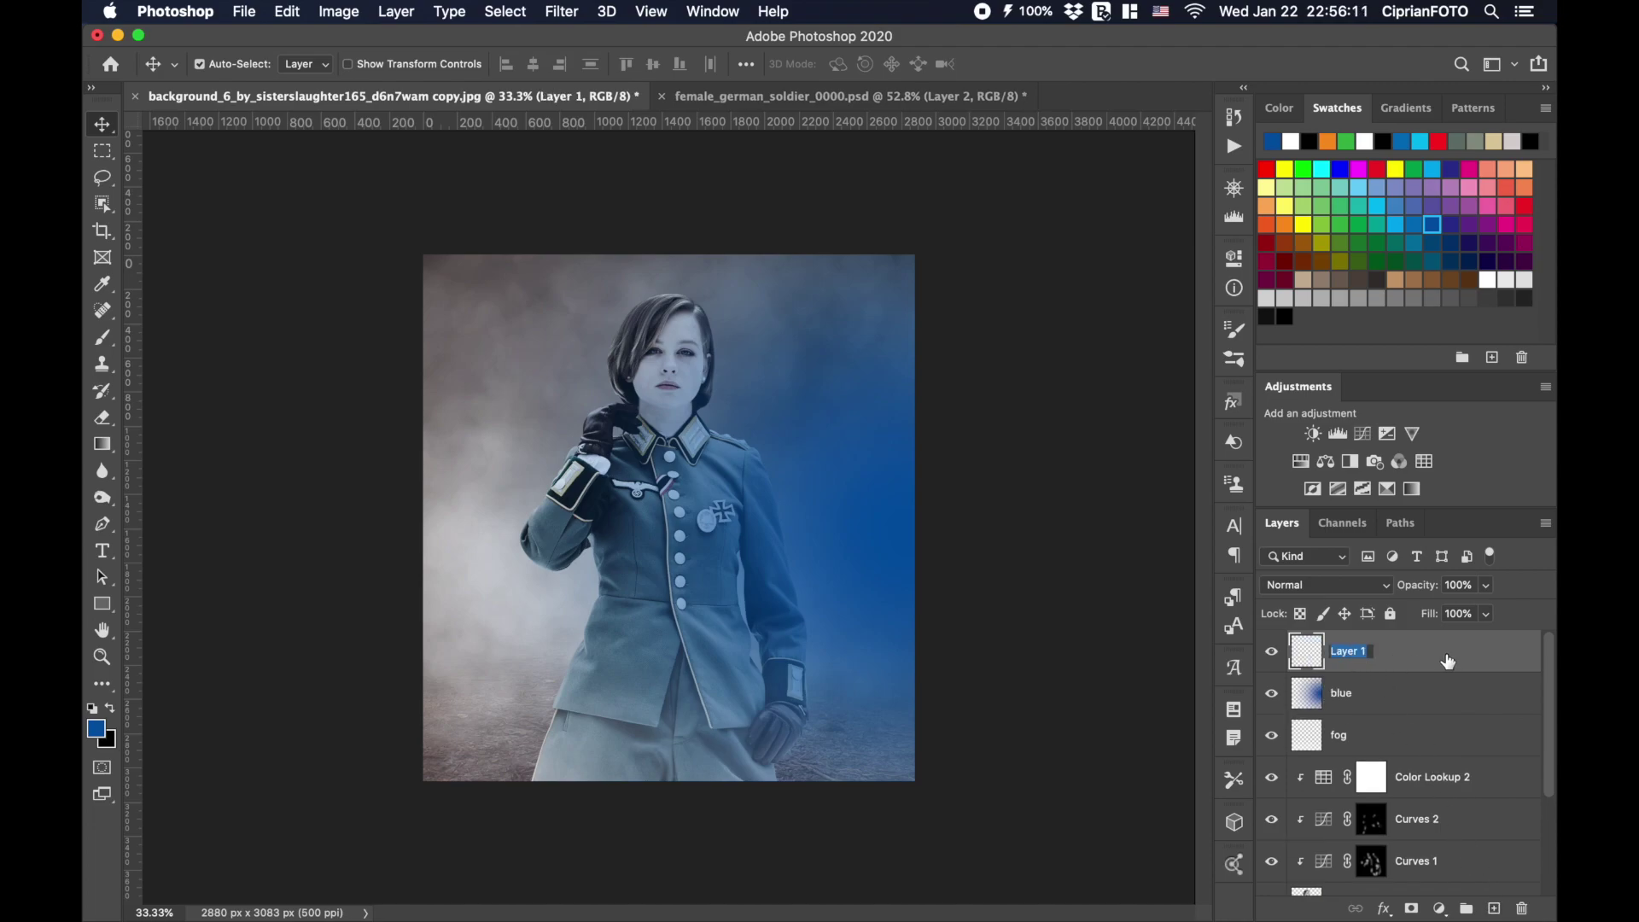
pyautogui.write('o')
pyautogui.press('Return')
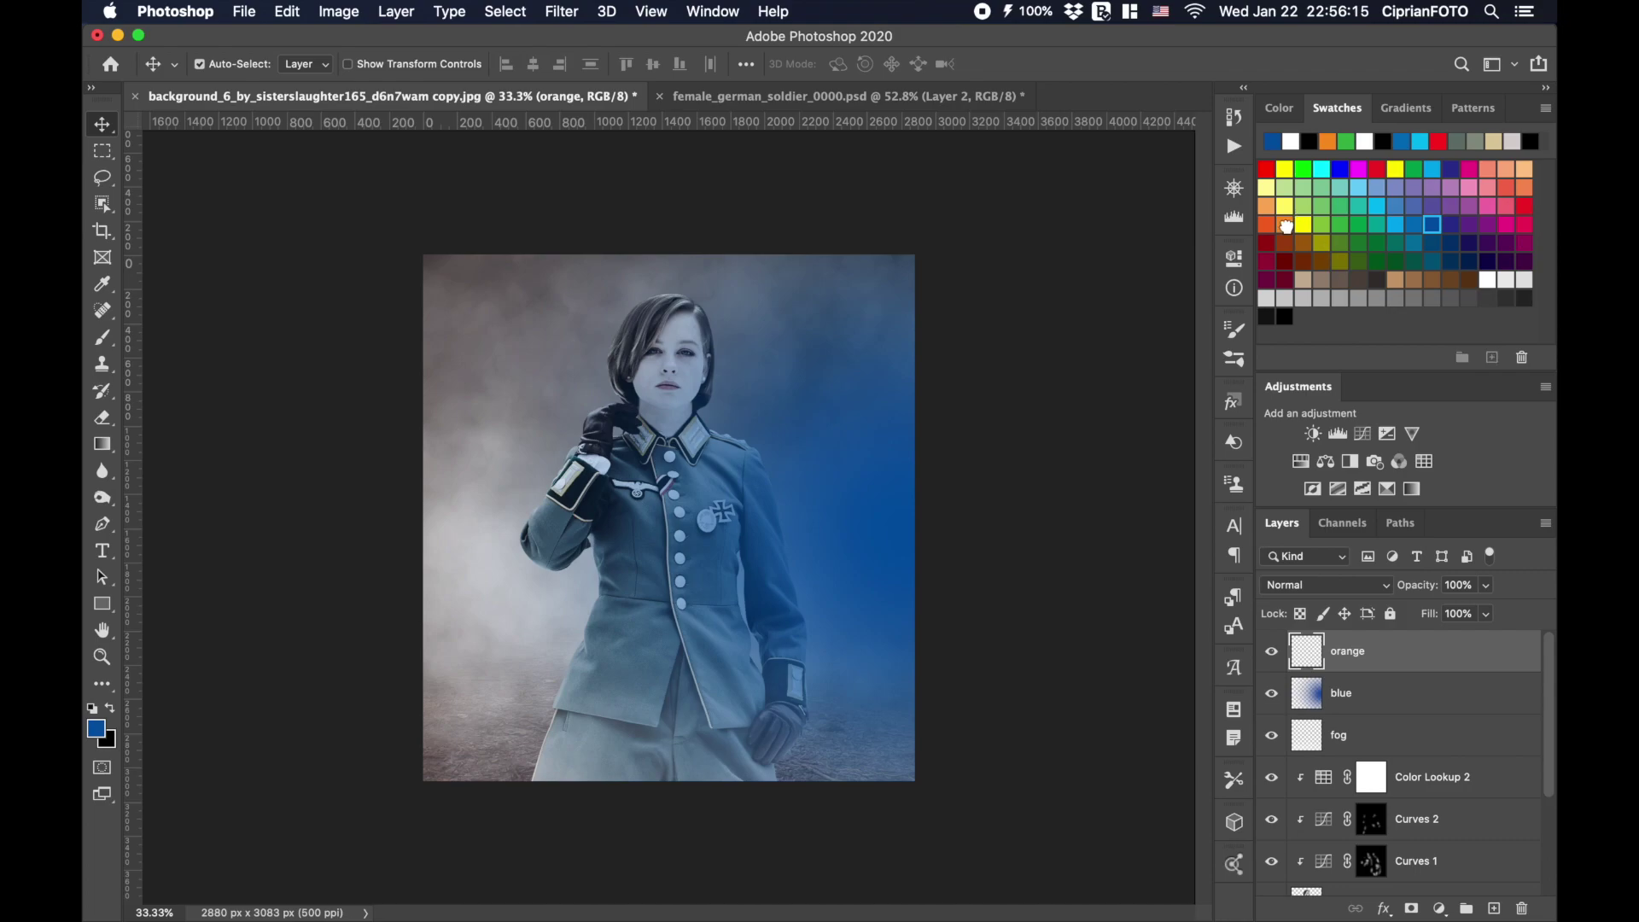
# Paint one large orange glow at the image's left edge with the soft 4500 px brush.
pyautogui.click(1285, 225)
pyautogui.press('b')
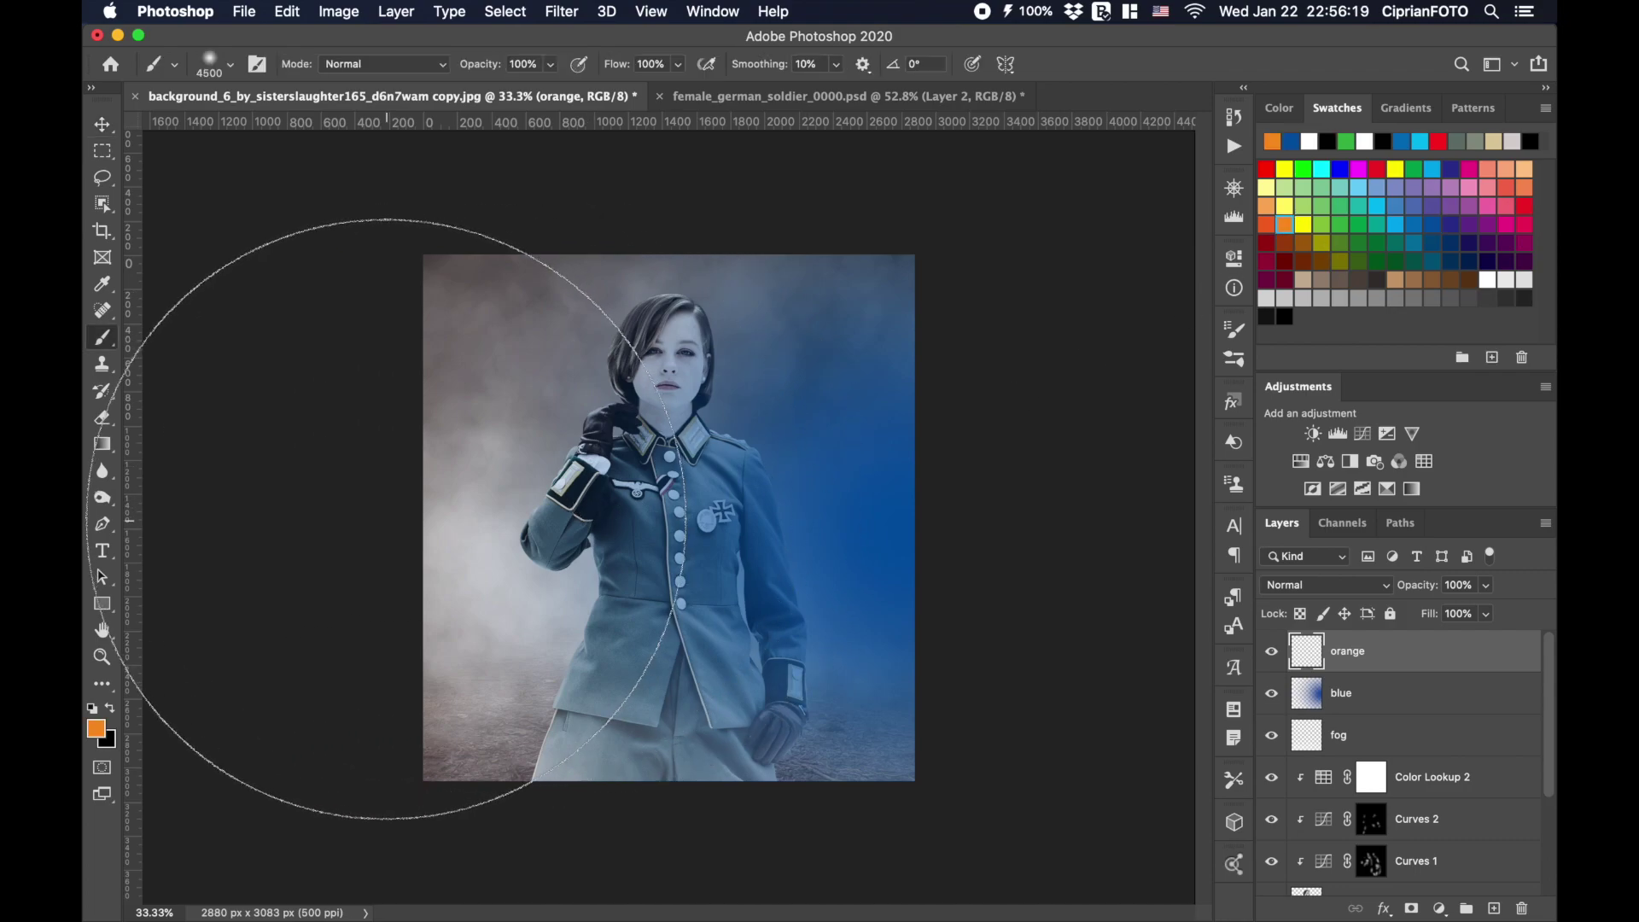
pyautogui.click(384, 518)
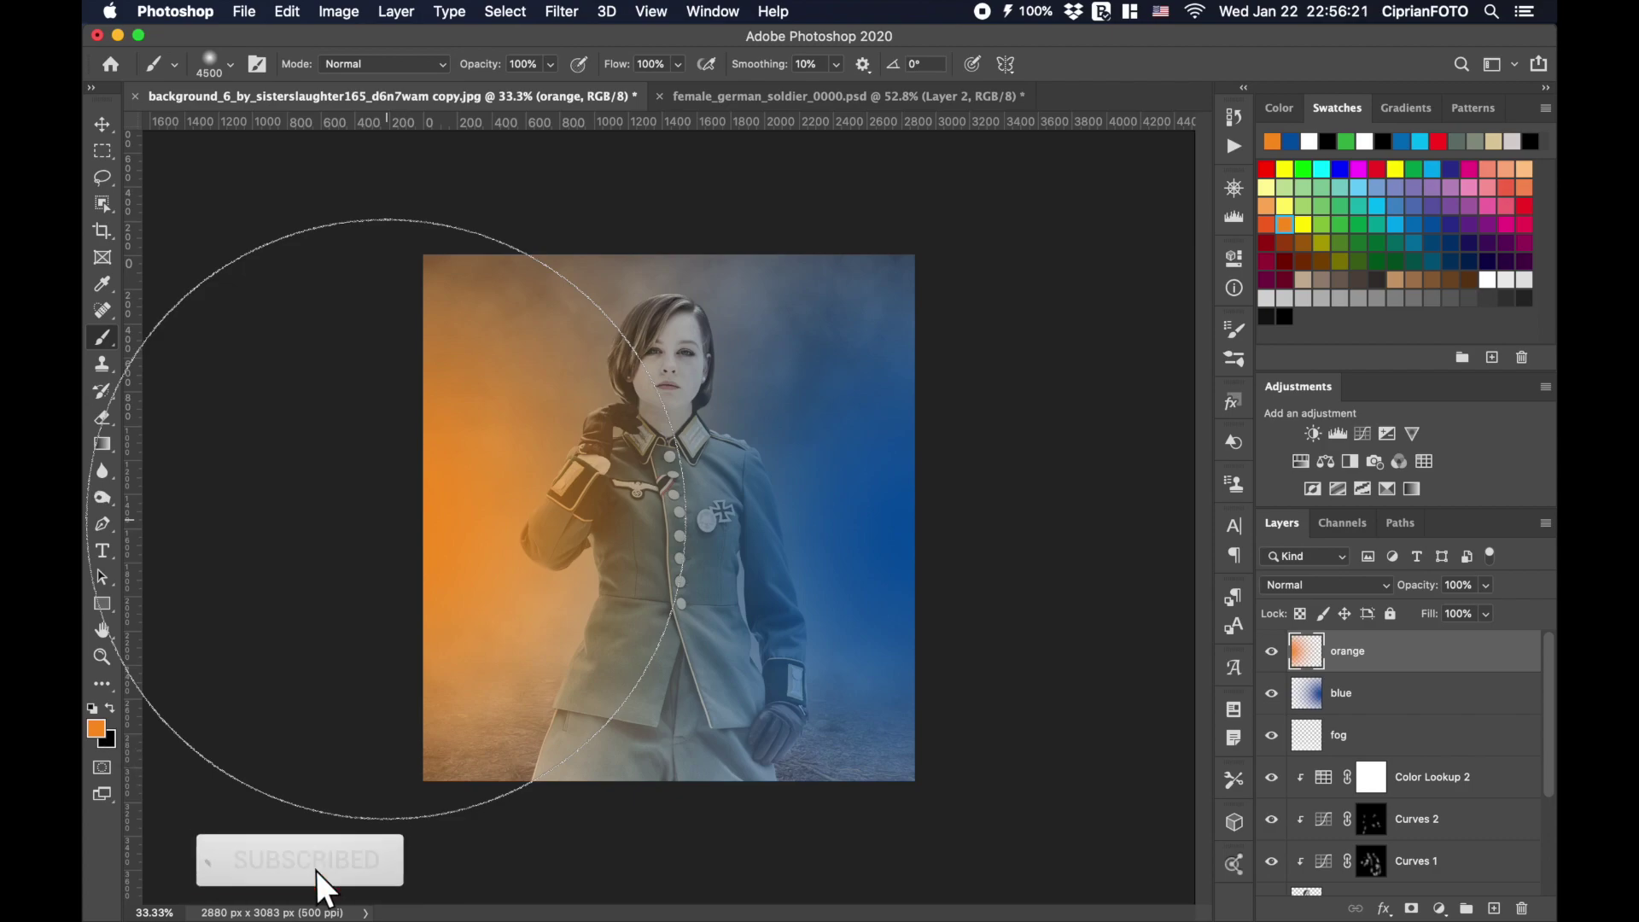
pyautogui.press('v')
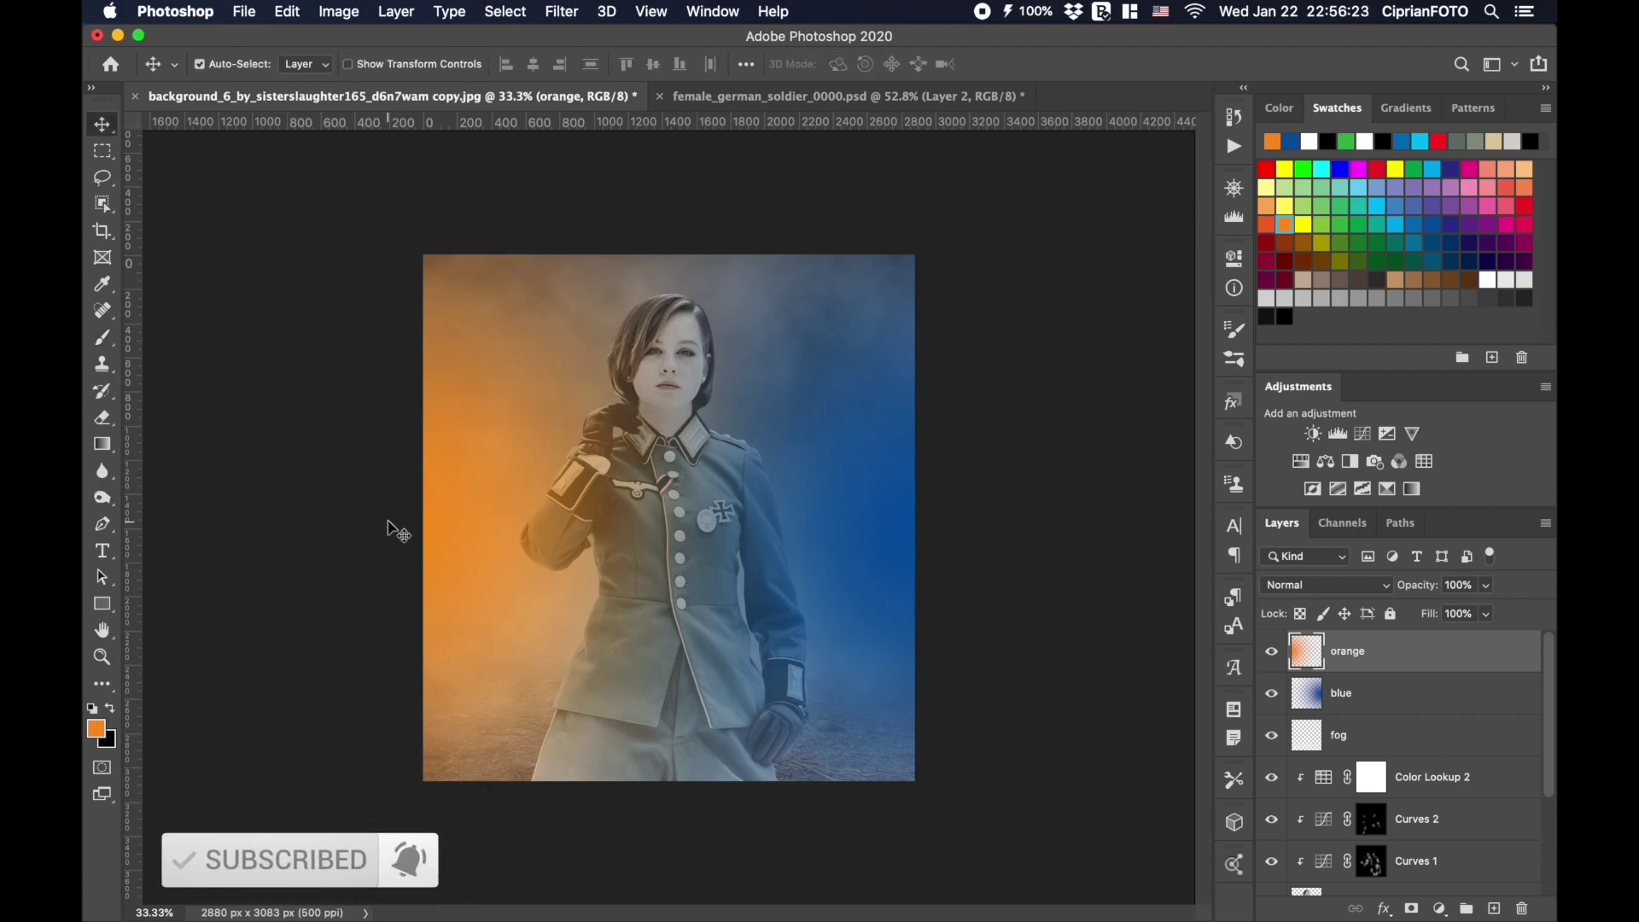
# Set the blend mode of both the orange and blue layers to Color.
pyautogui.click(1325, 585)
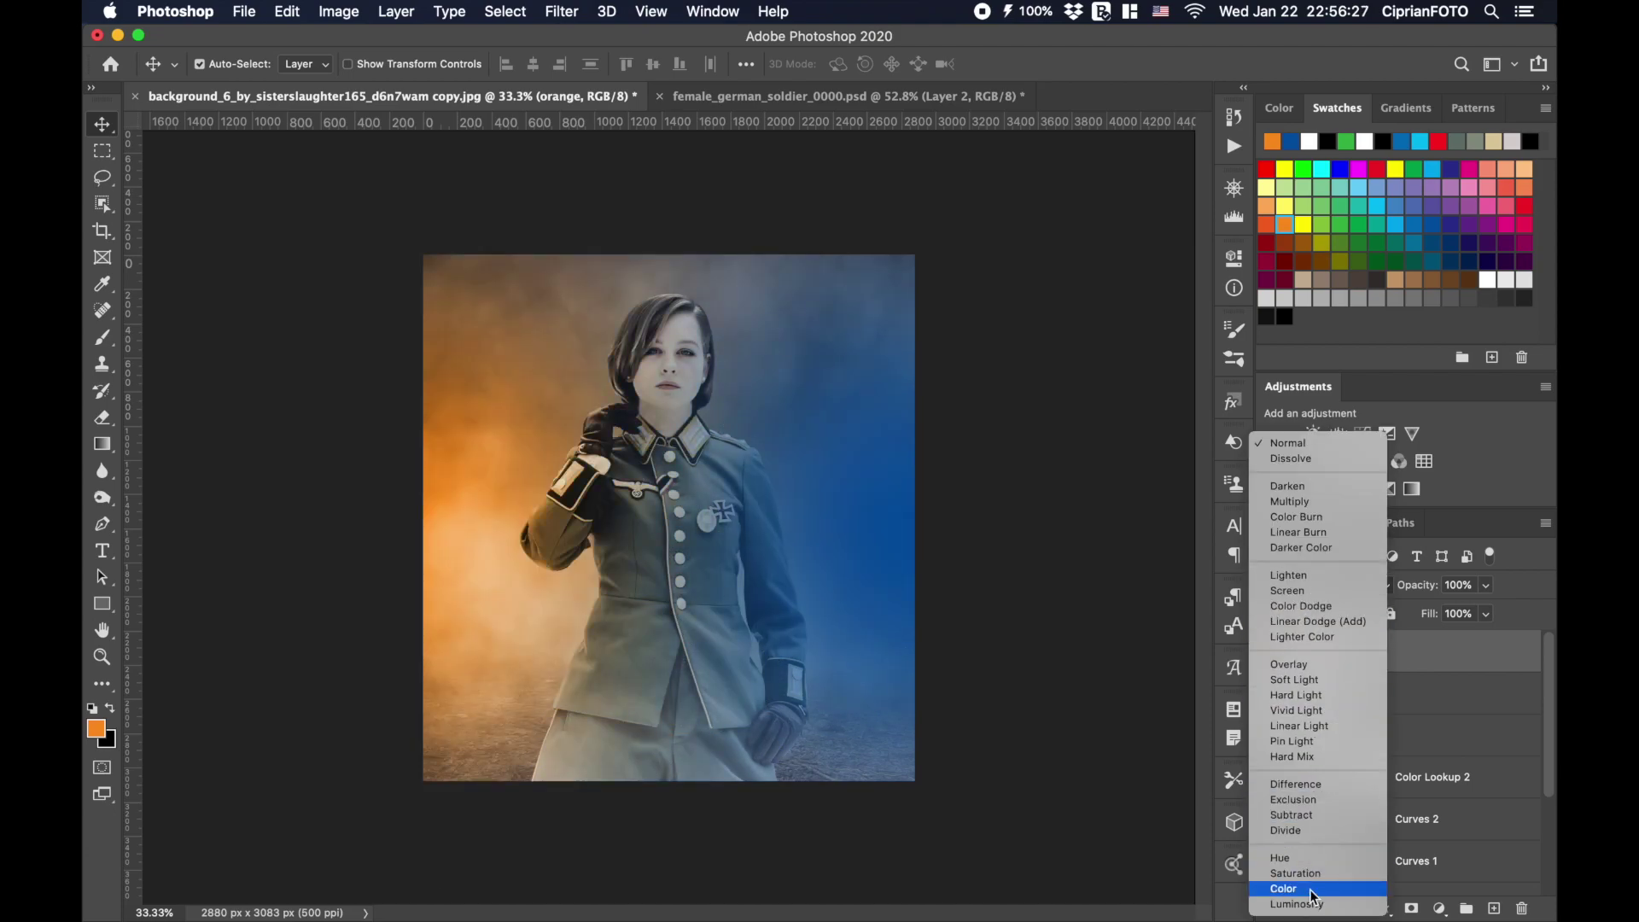
pyautogui.click(1306, 889)
pyautogui.click(1313, 694)
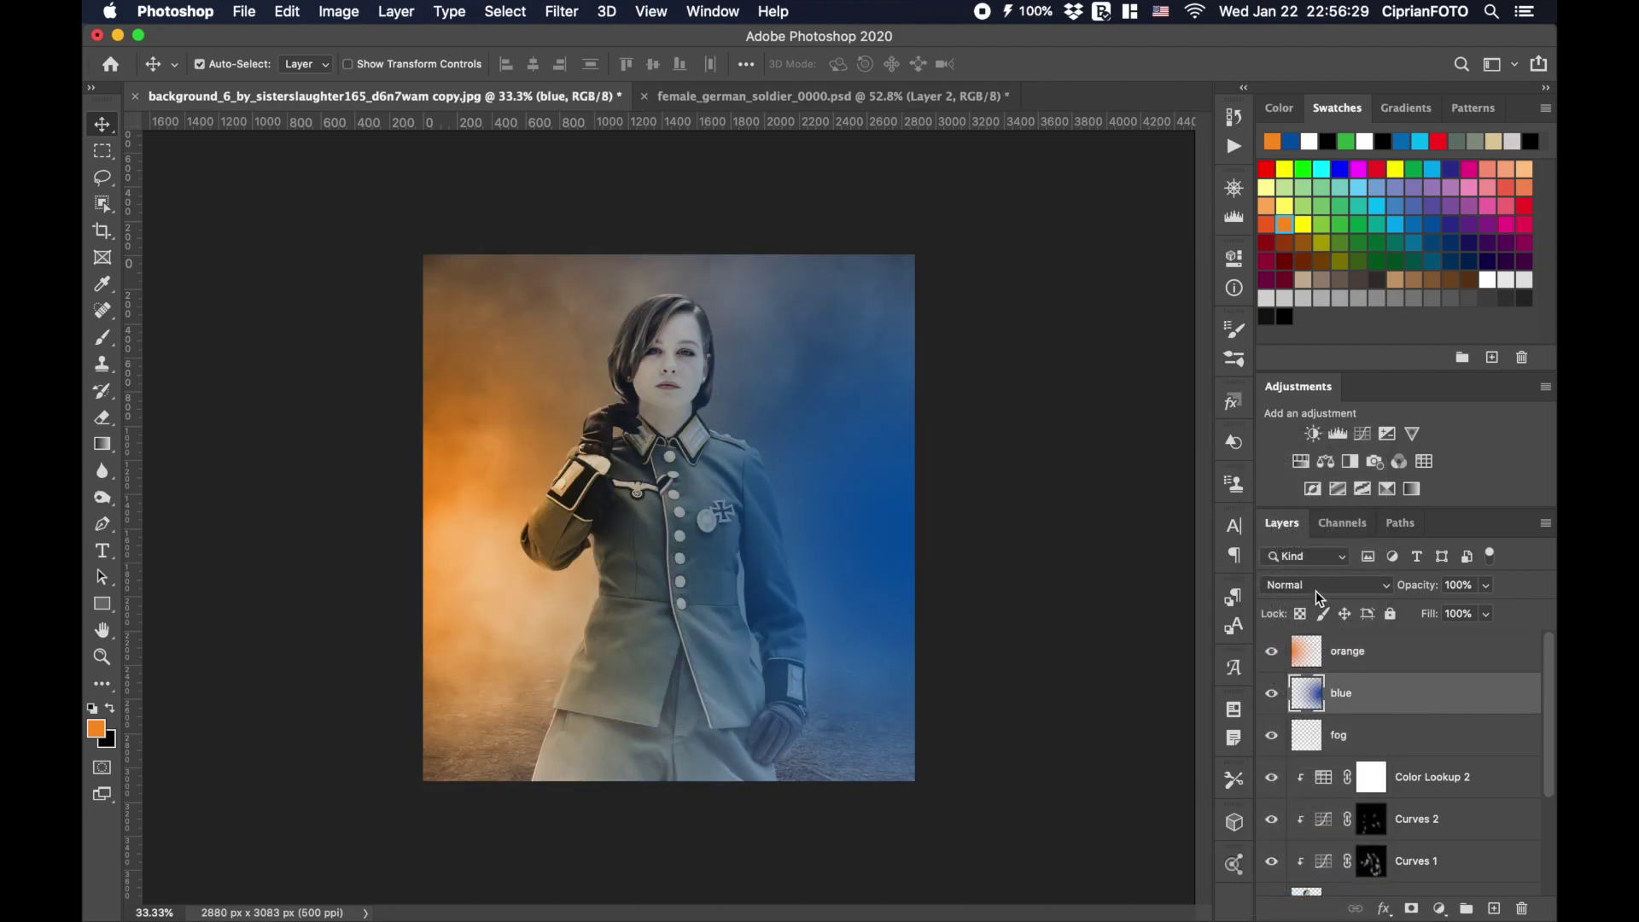
pyautogui.click(1317, 586)
pyautogui.click(1315, 888)
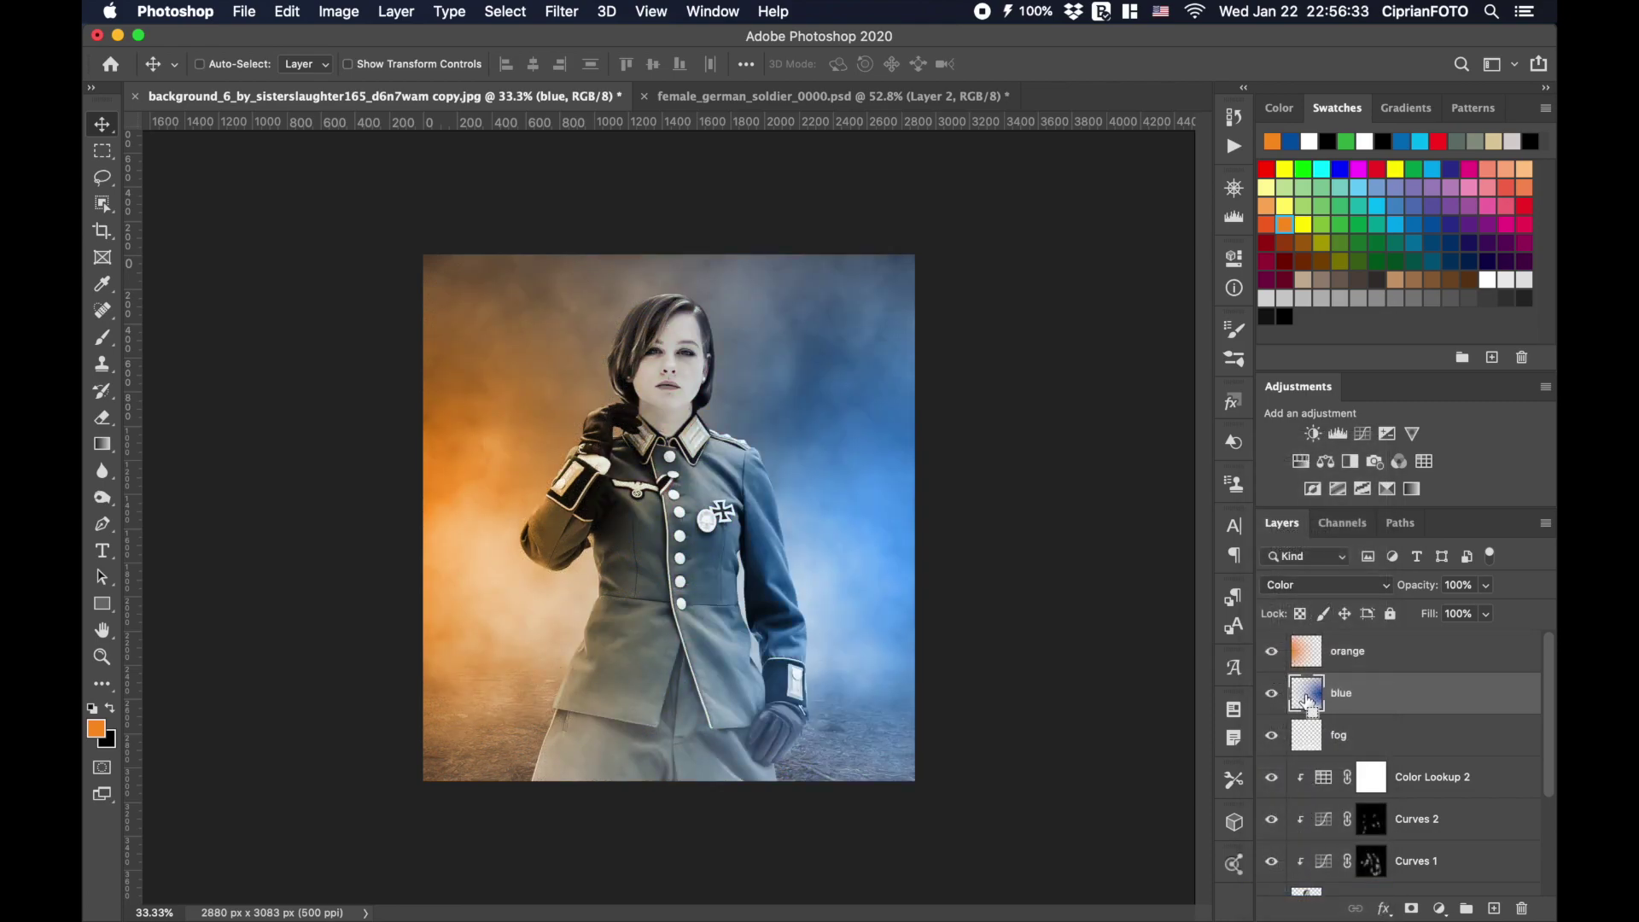
# Stretch the blue layer's glow horizontally well past the image's left edge with Free Transform.
pyautogui.press('super+minus')
pyautogui.press('super+t')
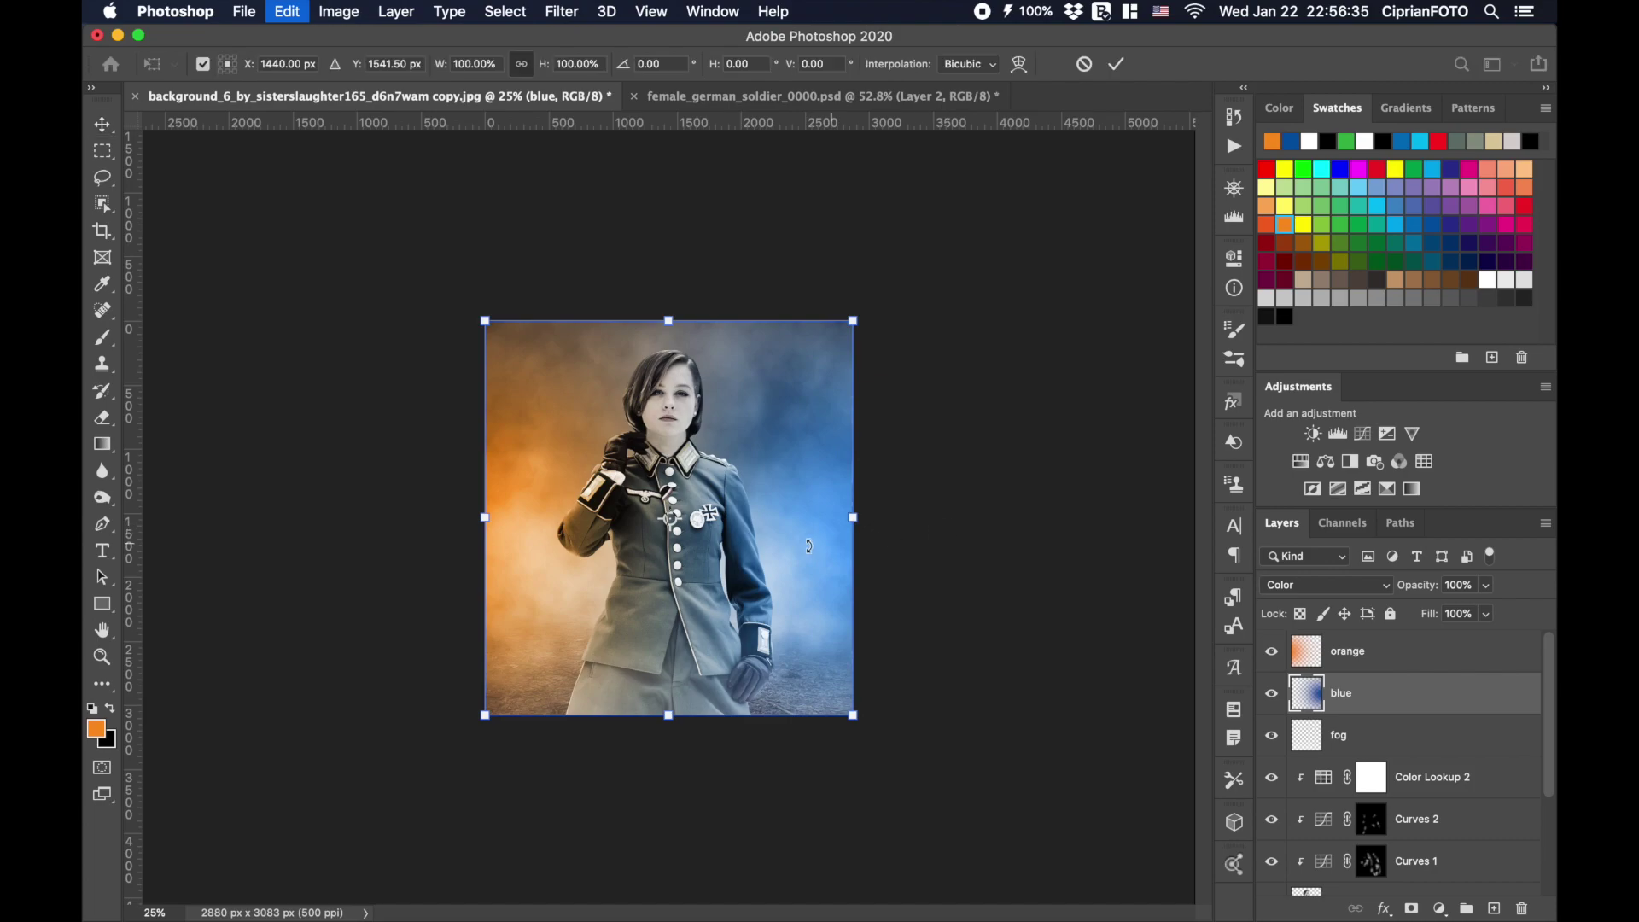
pyautogui.moveTo(487, 519); pyautogui.dragTo(261, 522)
pyautogui.press('Return')
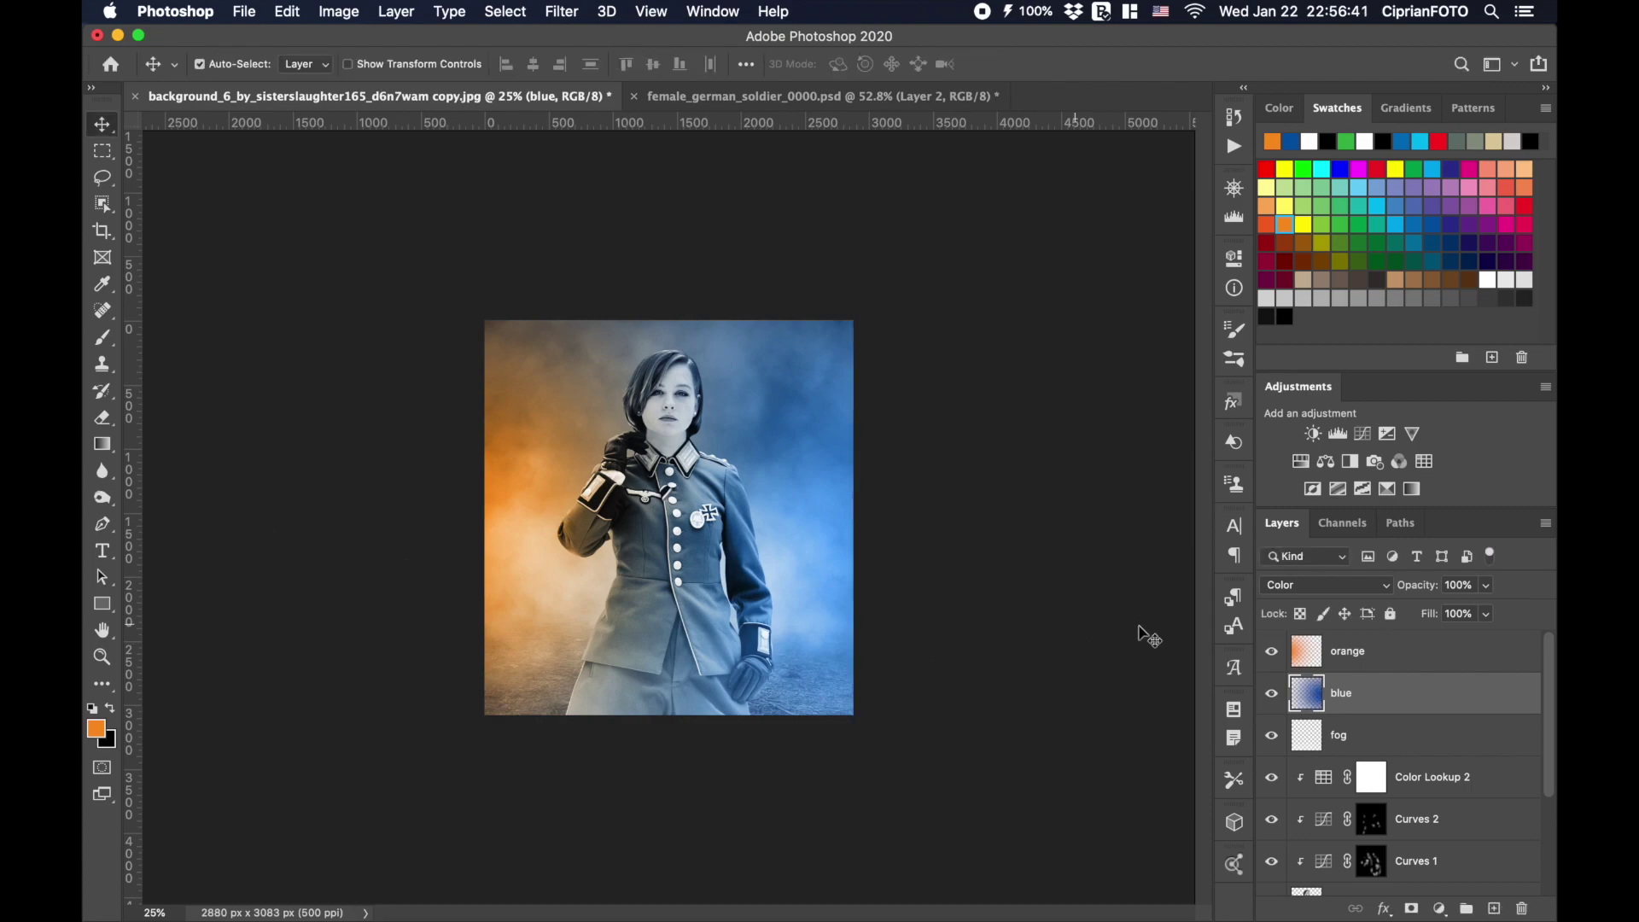
# Stretch the orange layer's glow horizontally slightly past the image's right edge with Free Transform.
pyautogui.hotkey('alt', ']')
pyautogui.press('super+t')
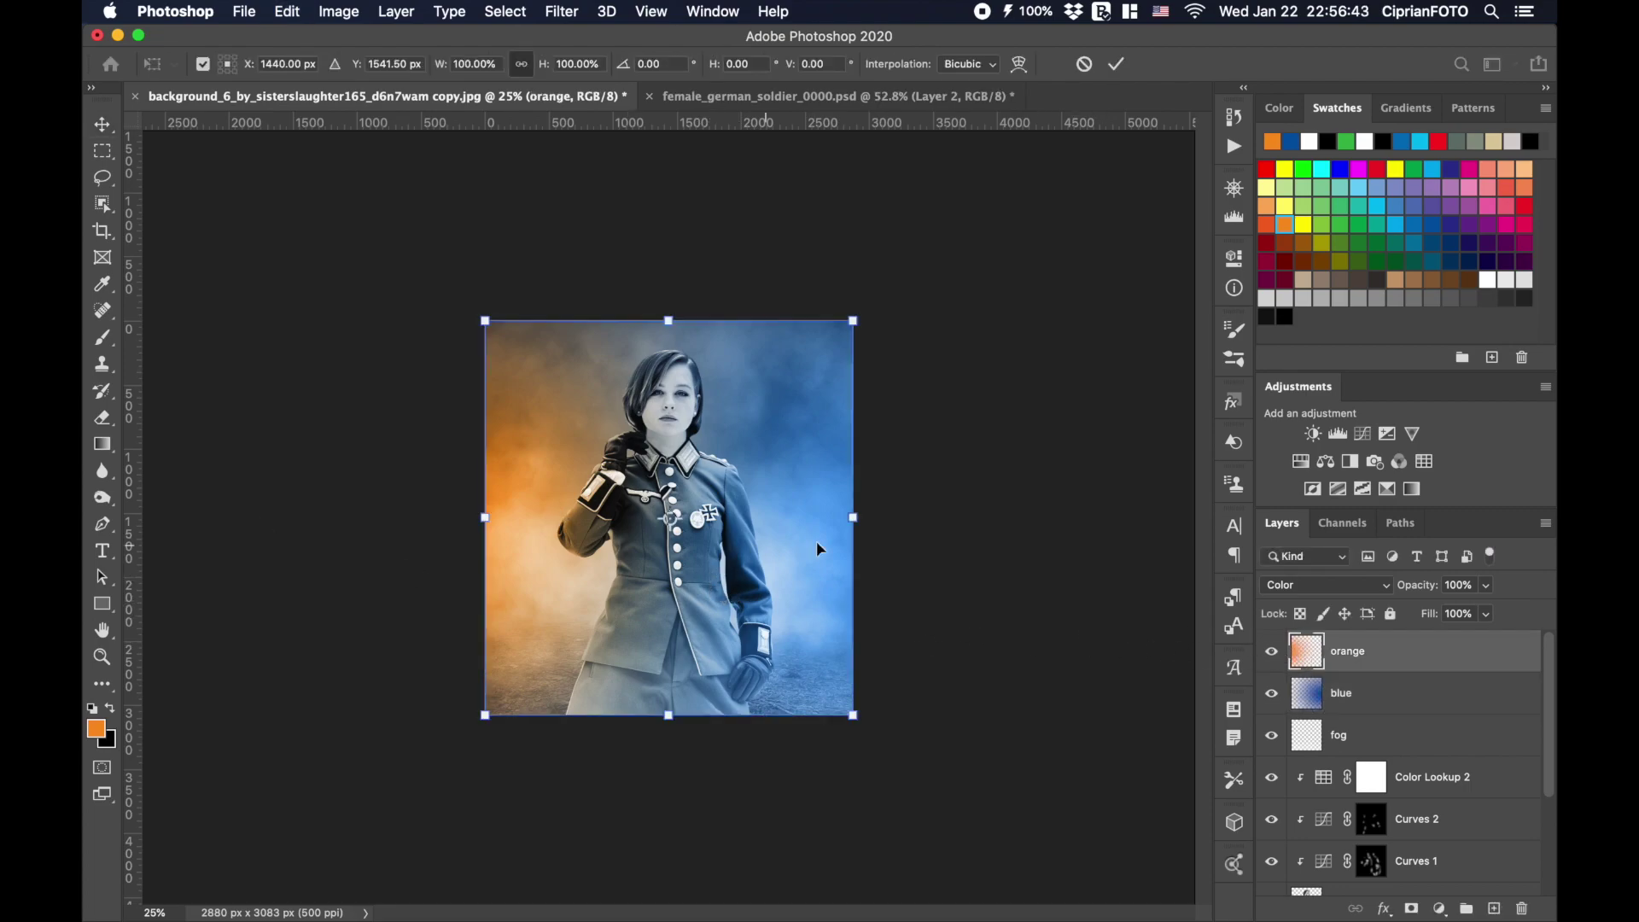
pyautogui.moveTo(859, 540); pyautogui.dragTo(920, 538)
pyautogui.press('Return')
pyautogui.press('super+0')
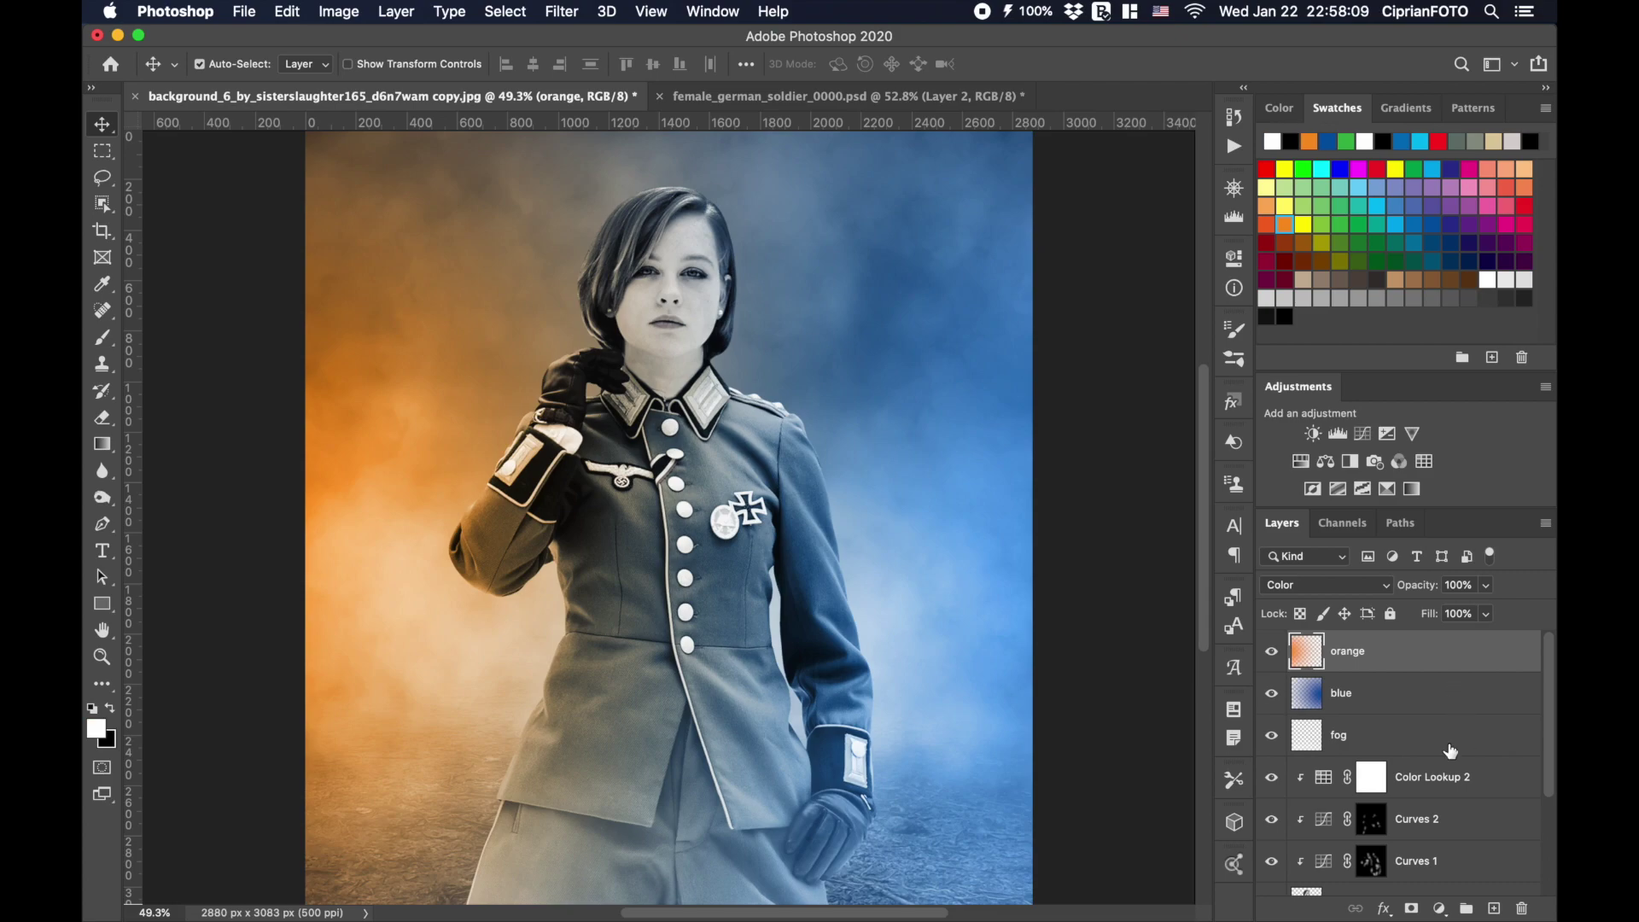
pyautogui.scroll(-5, 1452, 752)
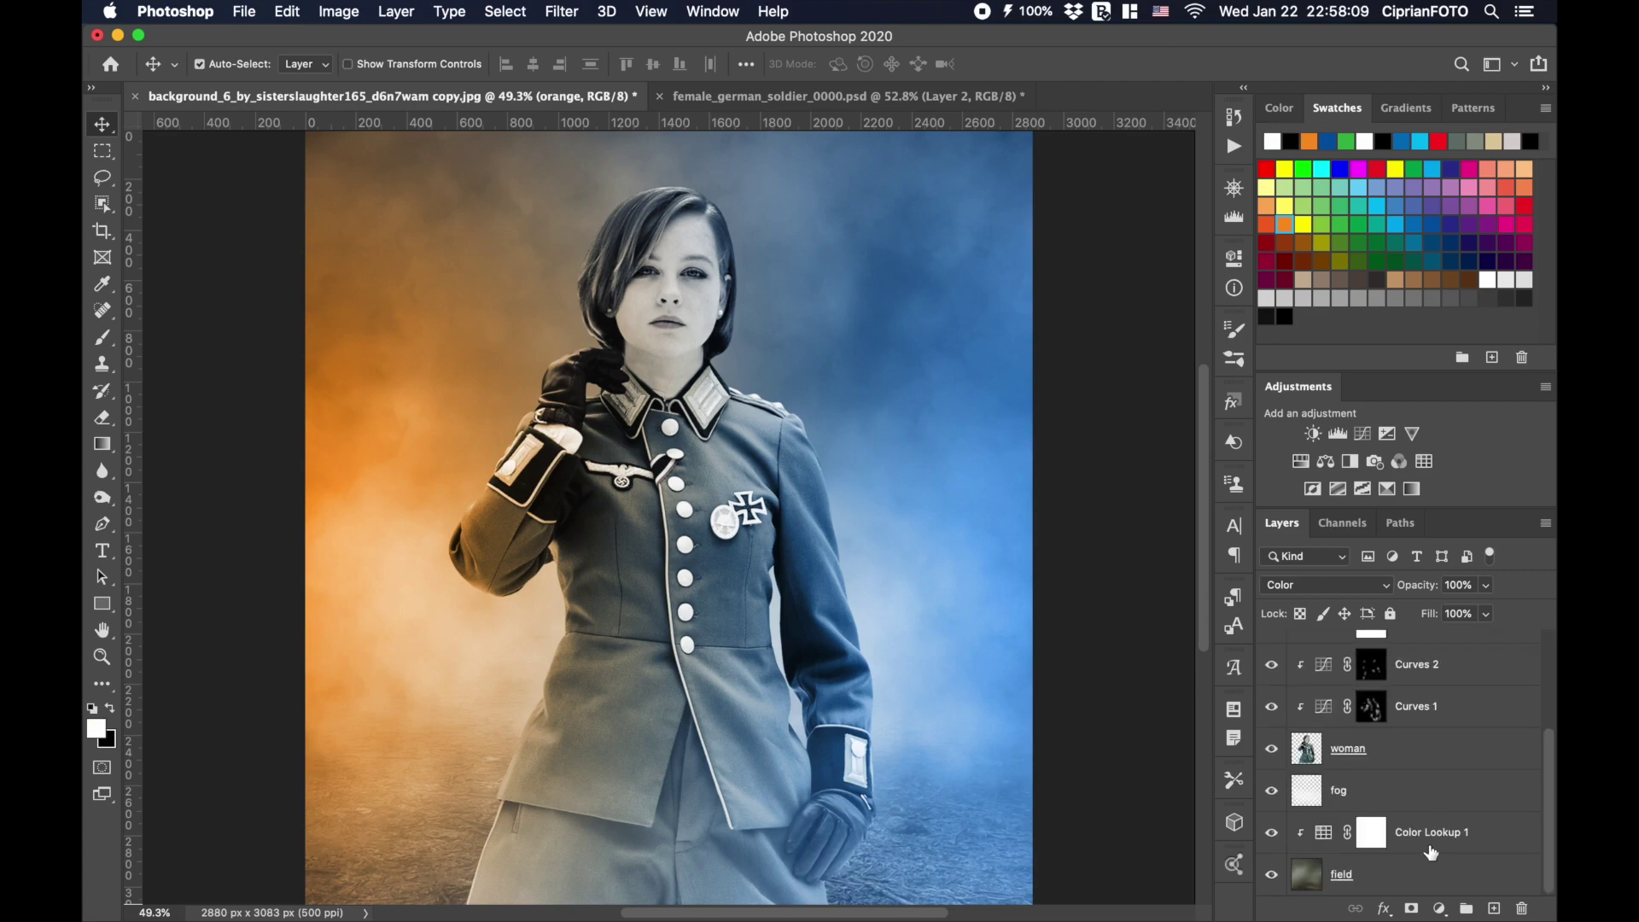
# Group all layers, from the orange glow layer down to the field background, into one group.
pyautogui.keyDown('shift'); pyautogui.click(1425, 869); pyautogui.keyUp('shift')
pyautogui.press('super+g')
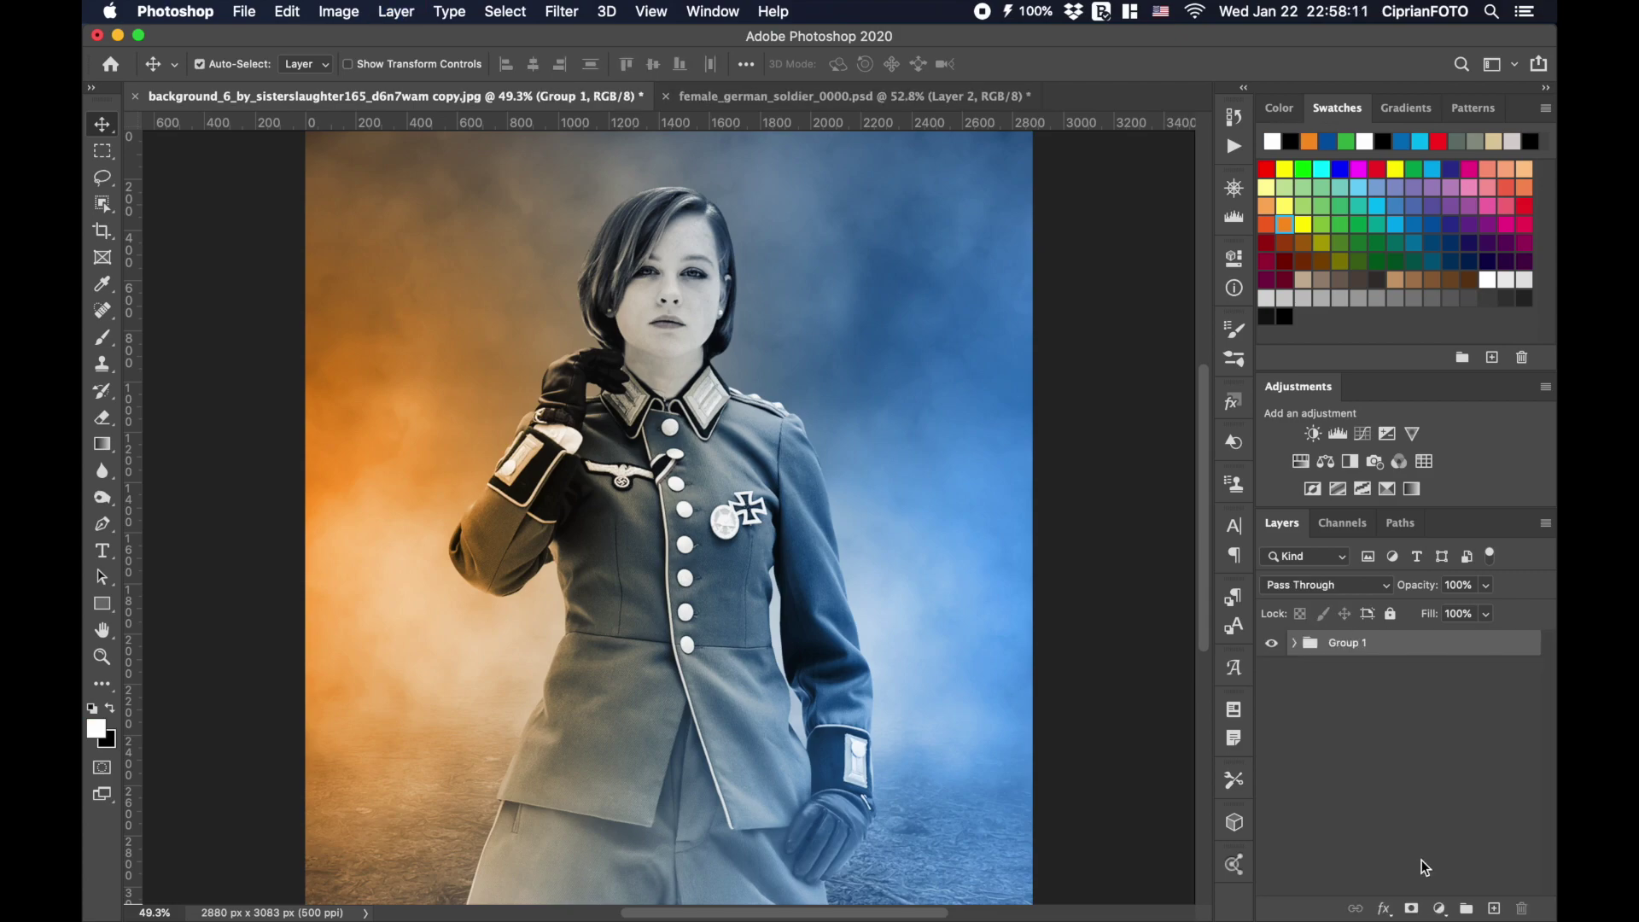
# Stamp all visible layers onto a new layer above the group and convert it to a smart object.
pyautogui.press('super+alt+shift+e')
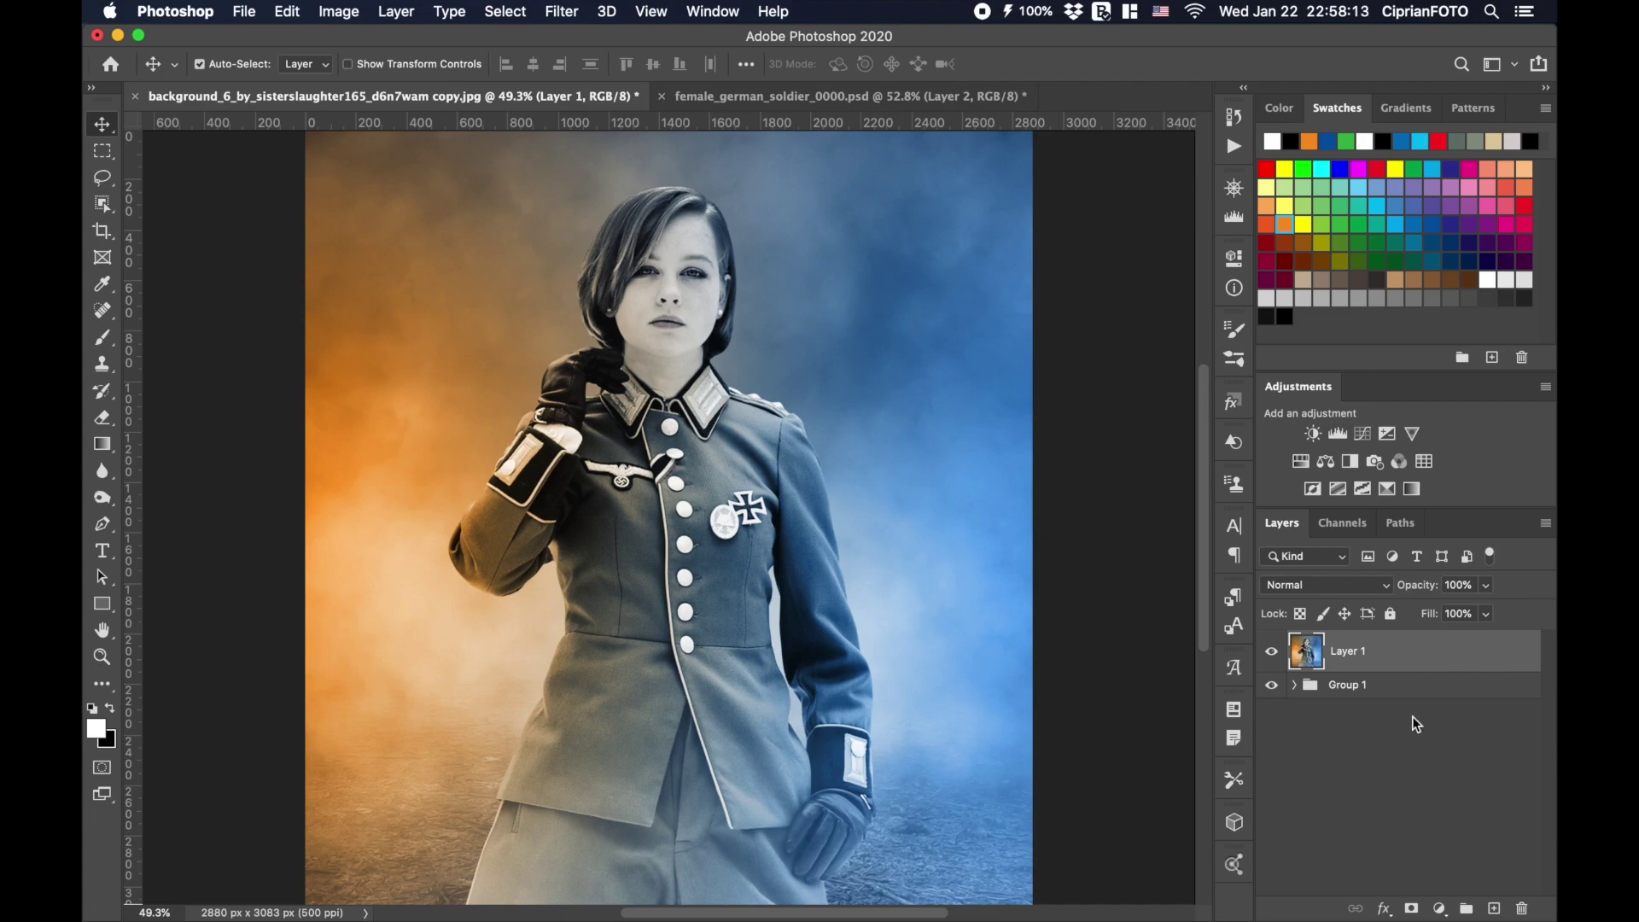
pyautogui.rightClick(1418, 652)
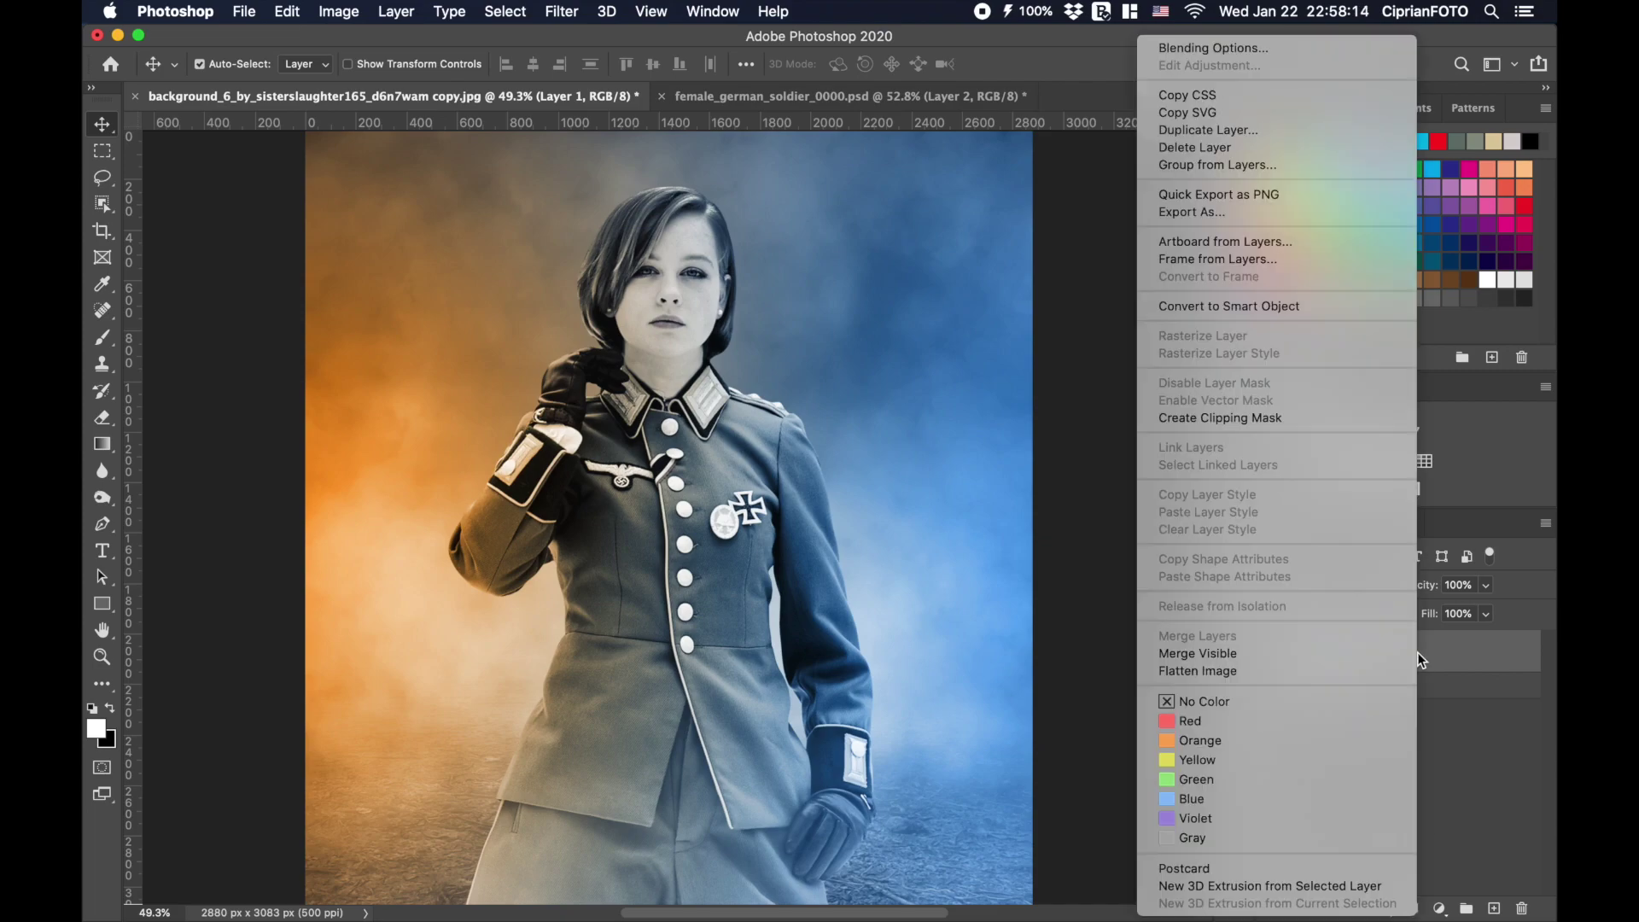
pyautogui.click(1297, 309)
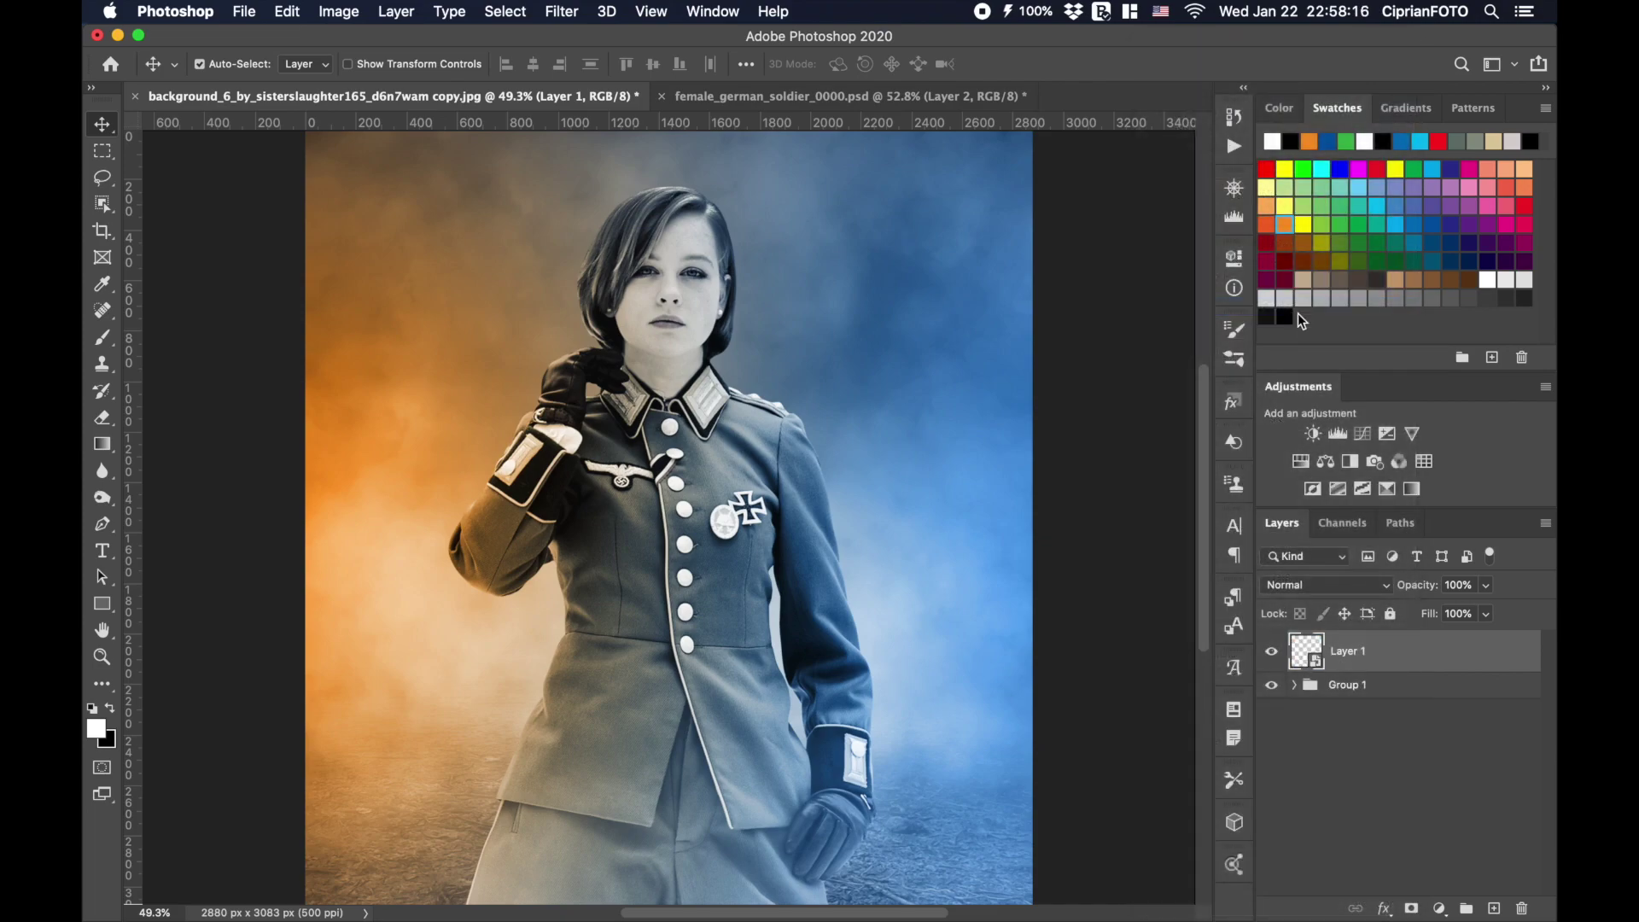
# Apply an Oil Paint filter to the merged smart object with Stylization 1.4, Cleanliness 1.0, Scale 1.0, Bristle Detail 0.7 and a reduced Shine.
pyautogui.click(570, 18)
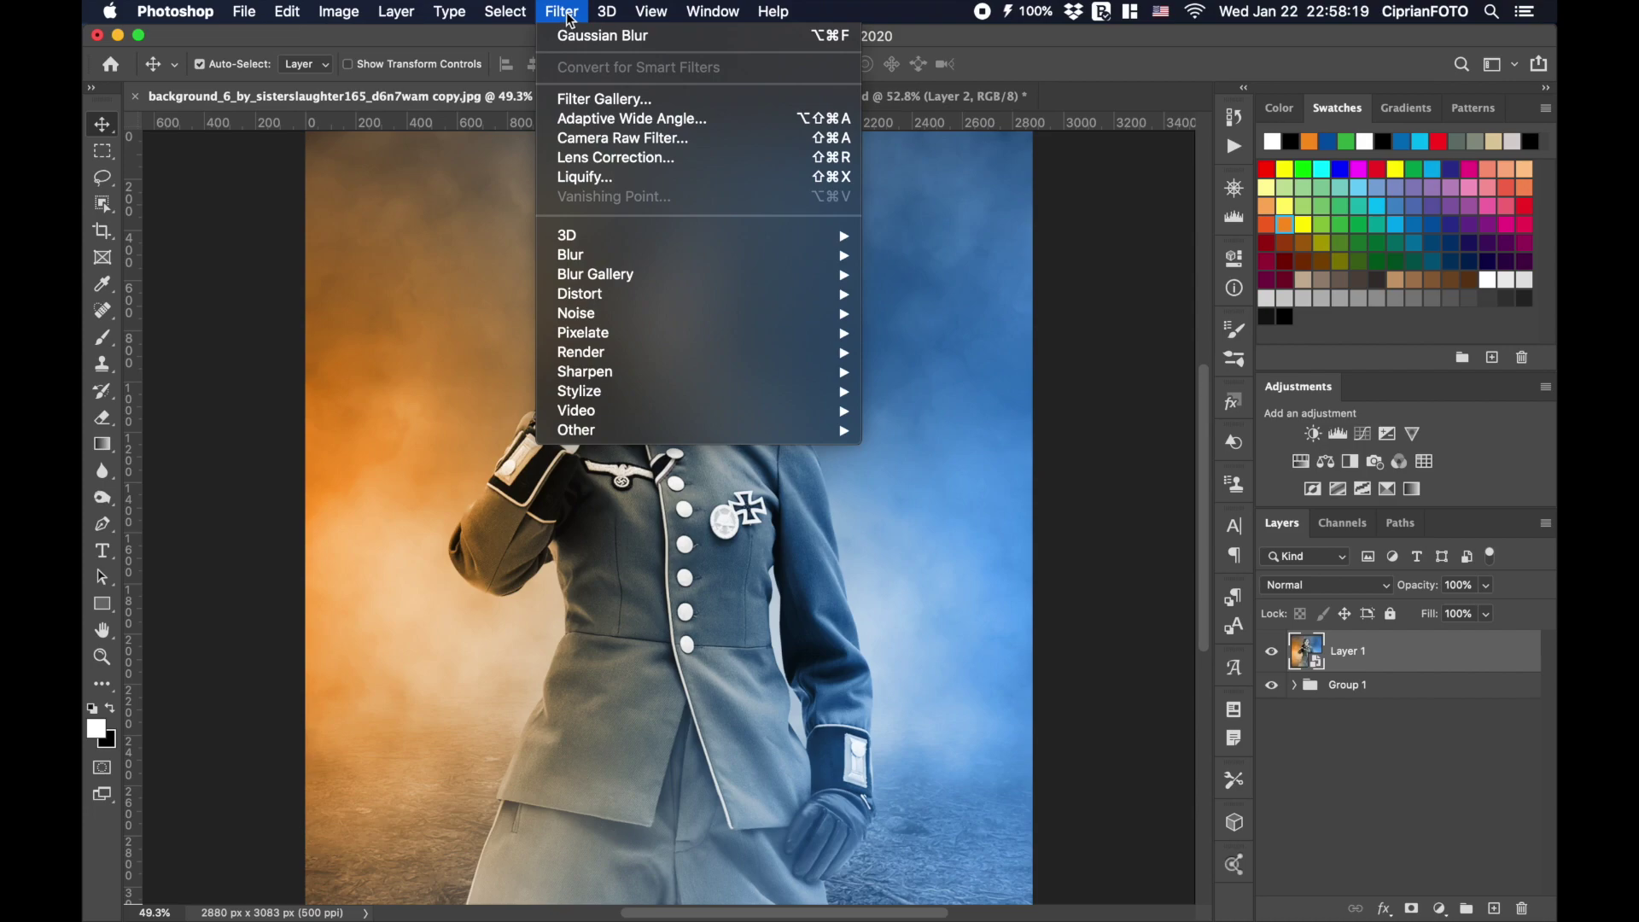
pyautogui.moveTo(604, 393)
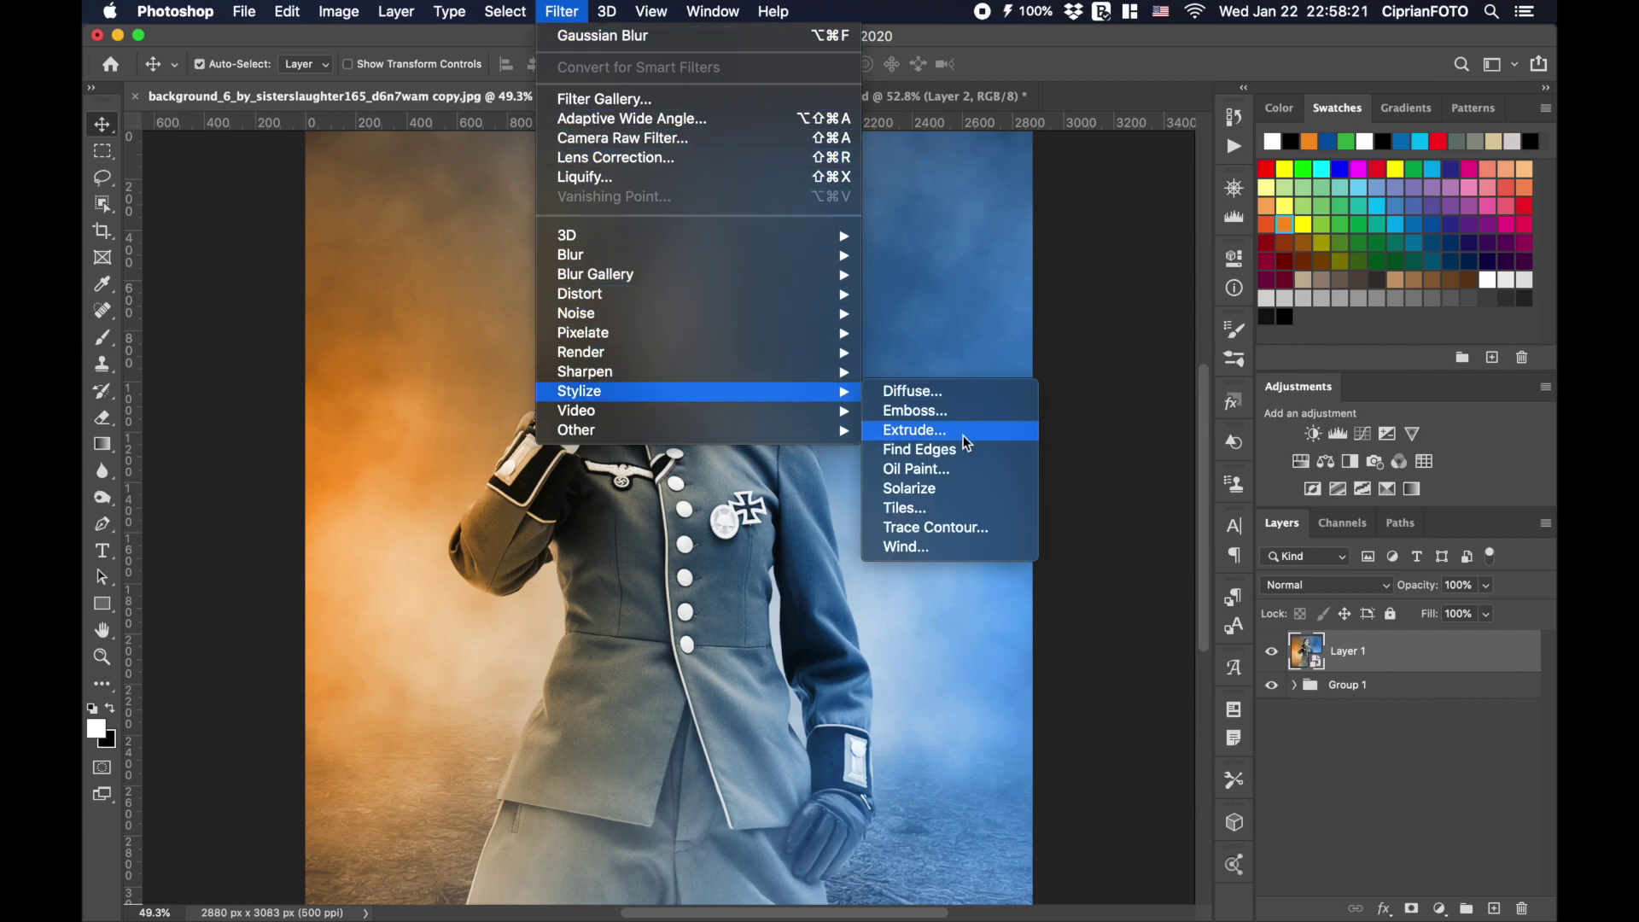
pyautogui.click(983, 470)
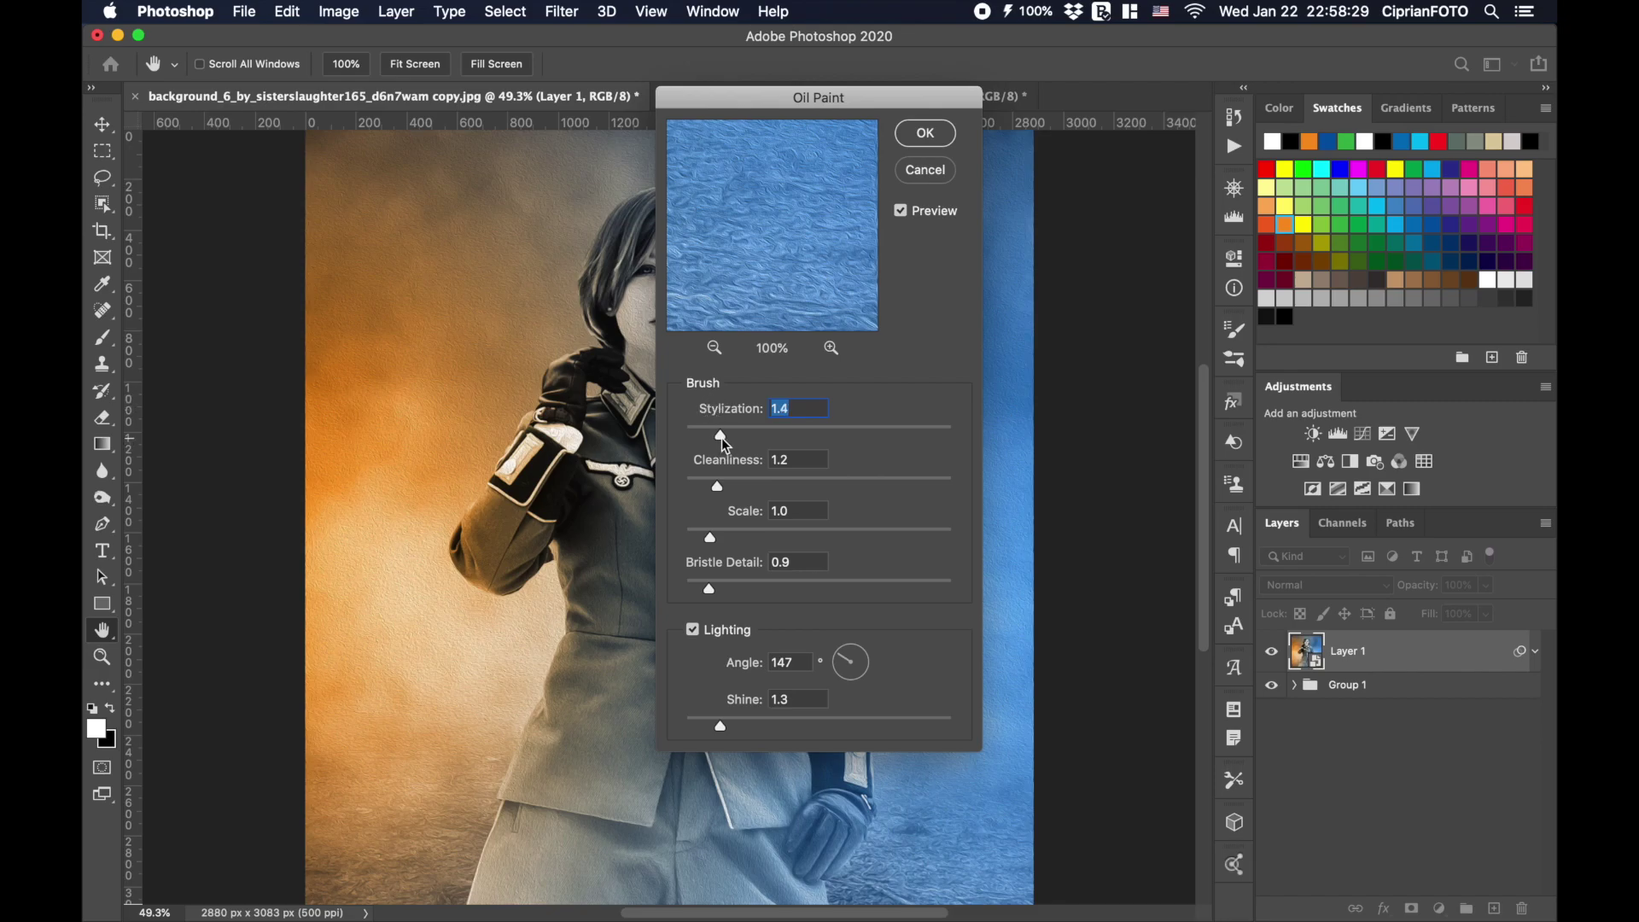
pyautogui.click(716, 486)
pyautogui.moveTo(718, 493); pyautogui.dragTo(713, 493)
pyautogui.click(901, 212)
pyautogui.click(902, 214)
pyautogui.moveTo(709, 590); pyautogui.dragTo(704, 589)
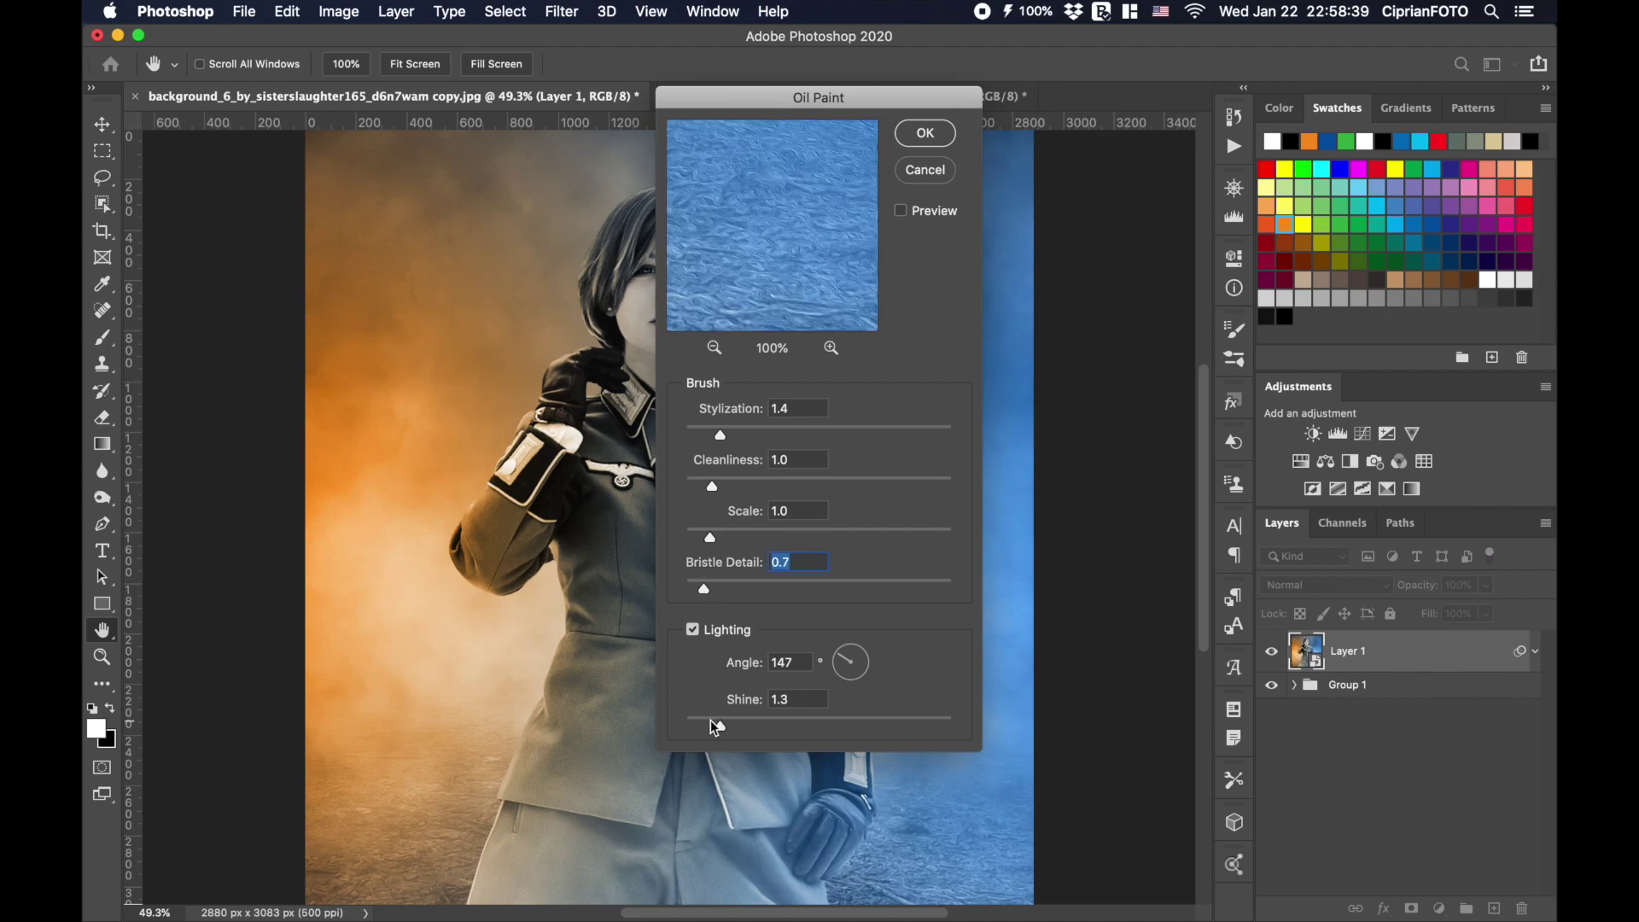
pyautogui.moveTo(720, 727); pyautogui.dragTo(707, 730)
pyautogui.click(934, 141)
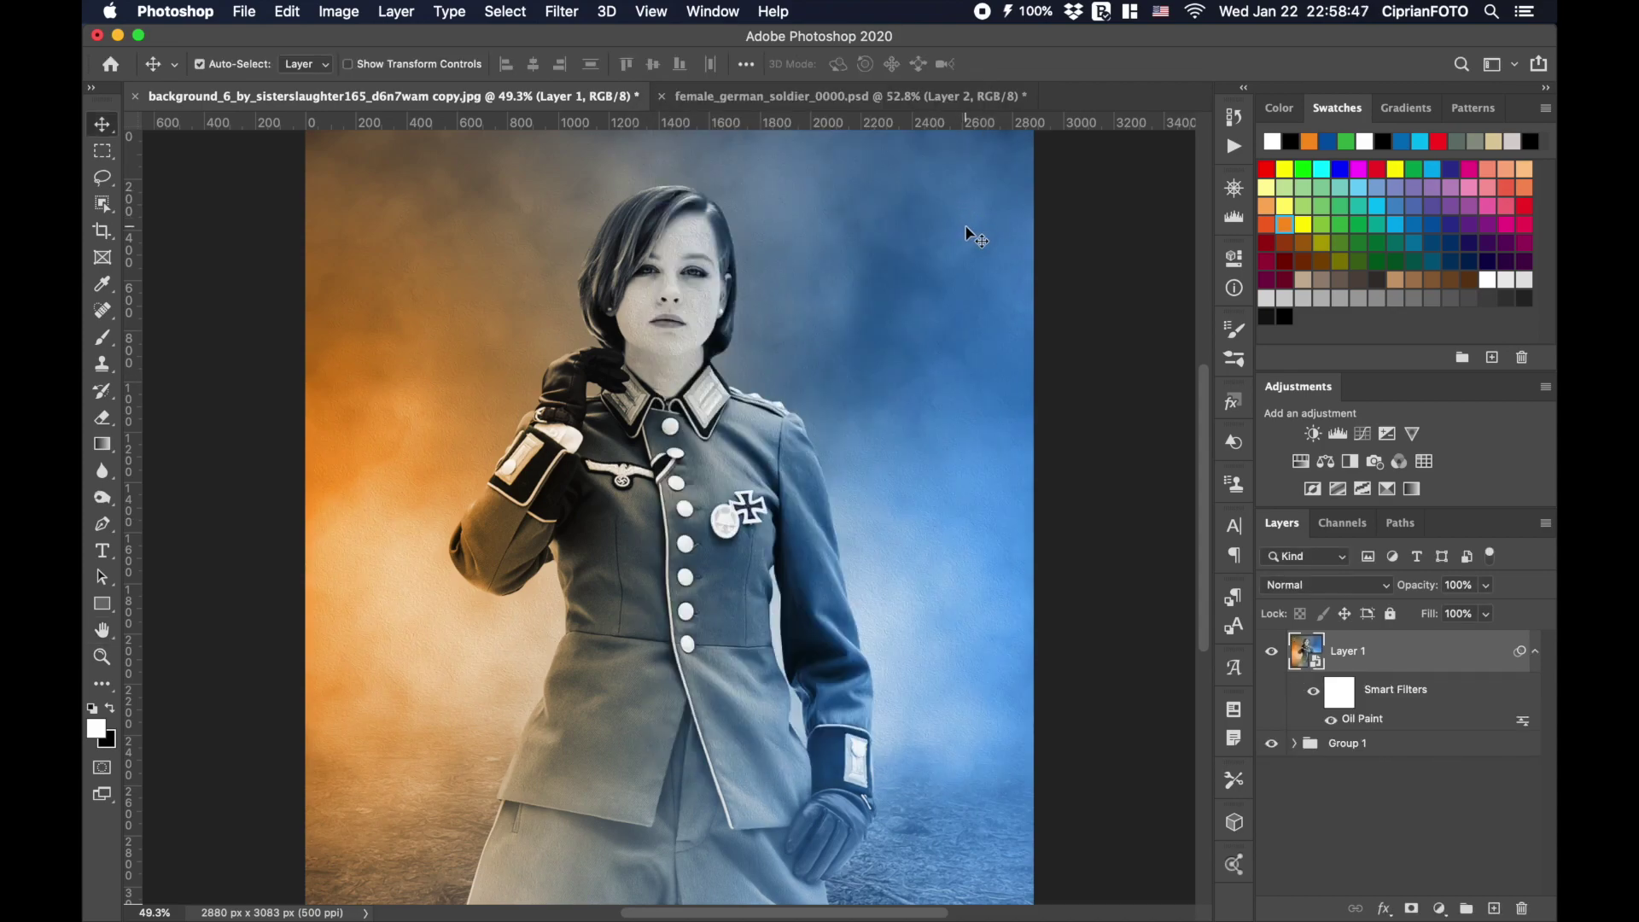
# In the Camera Raw Filter, set Exposure +0.15, Contrast +40, Highlights -23, Shadows +8, Whites +12, Blacks -25, Dehaze +15 and Vibrance -8.
pyautogui.click(563, 12)
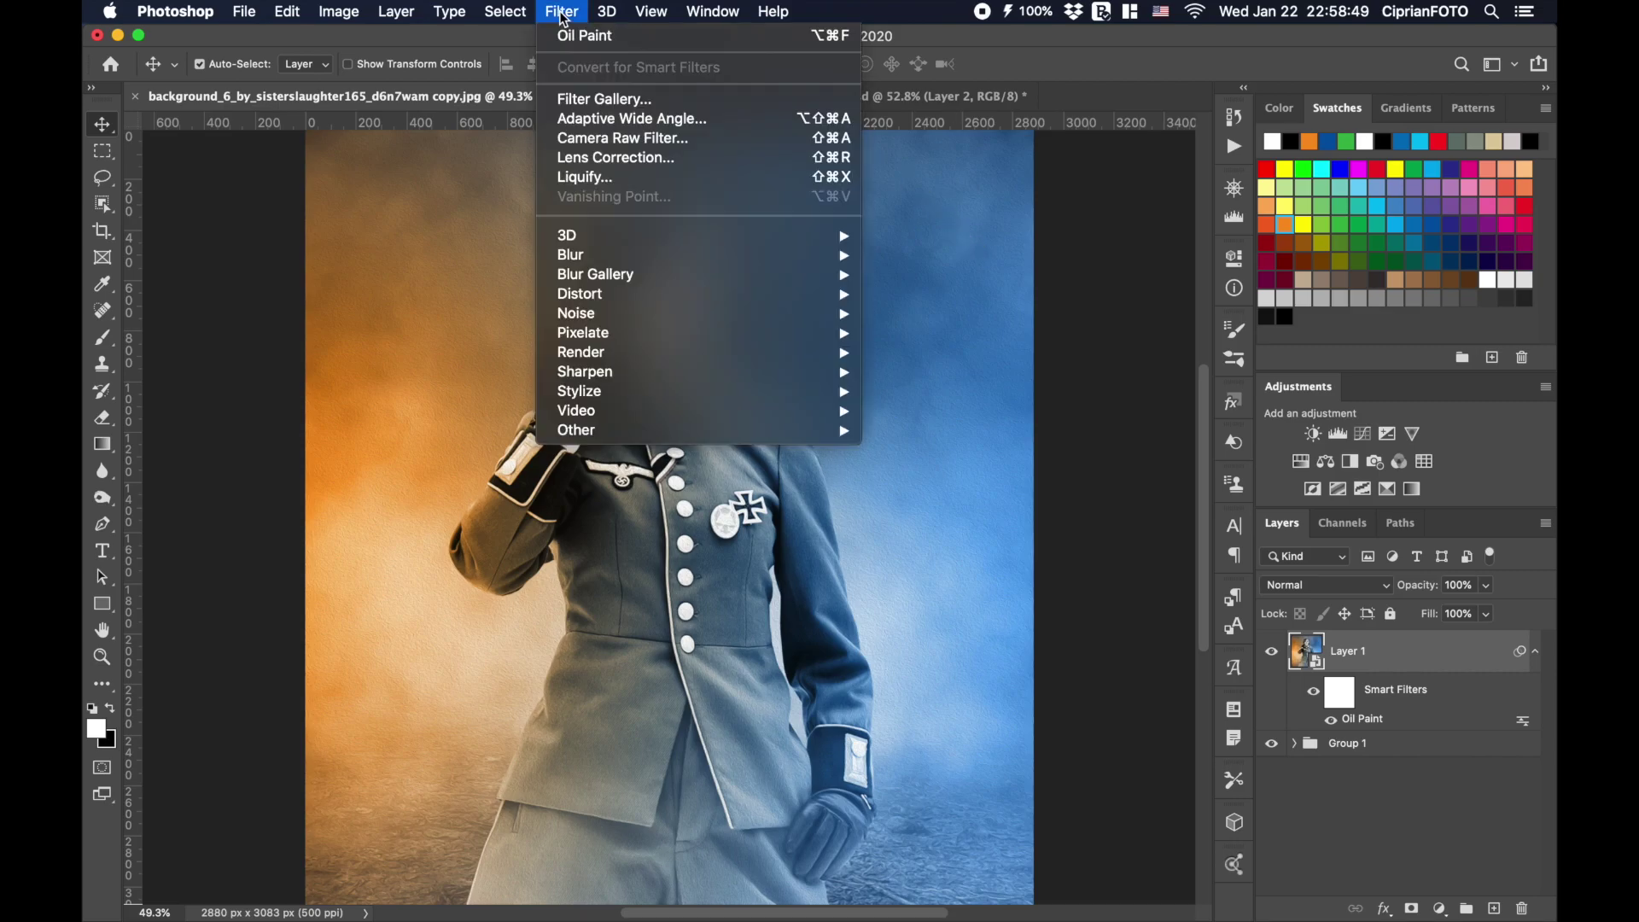
pyautogui.click(744, 140)
pyautogui.click(1451, 503)
pyautogui.moveTo(1450, 503); pyautogui.dragTo(1452, 503)
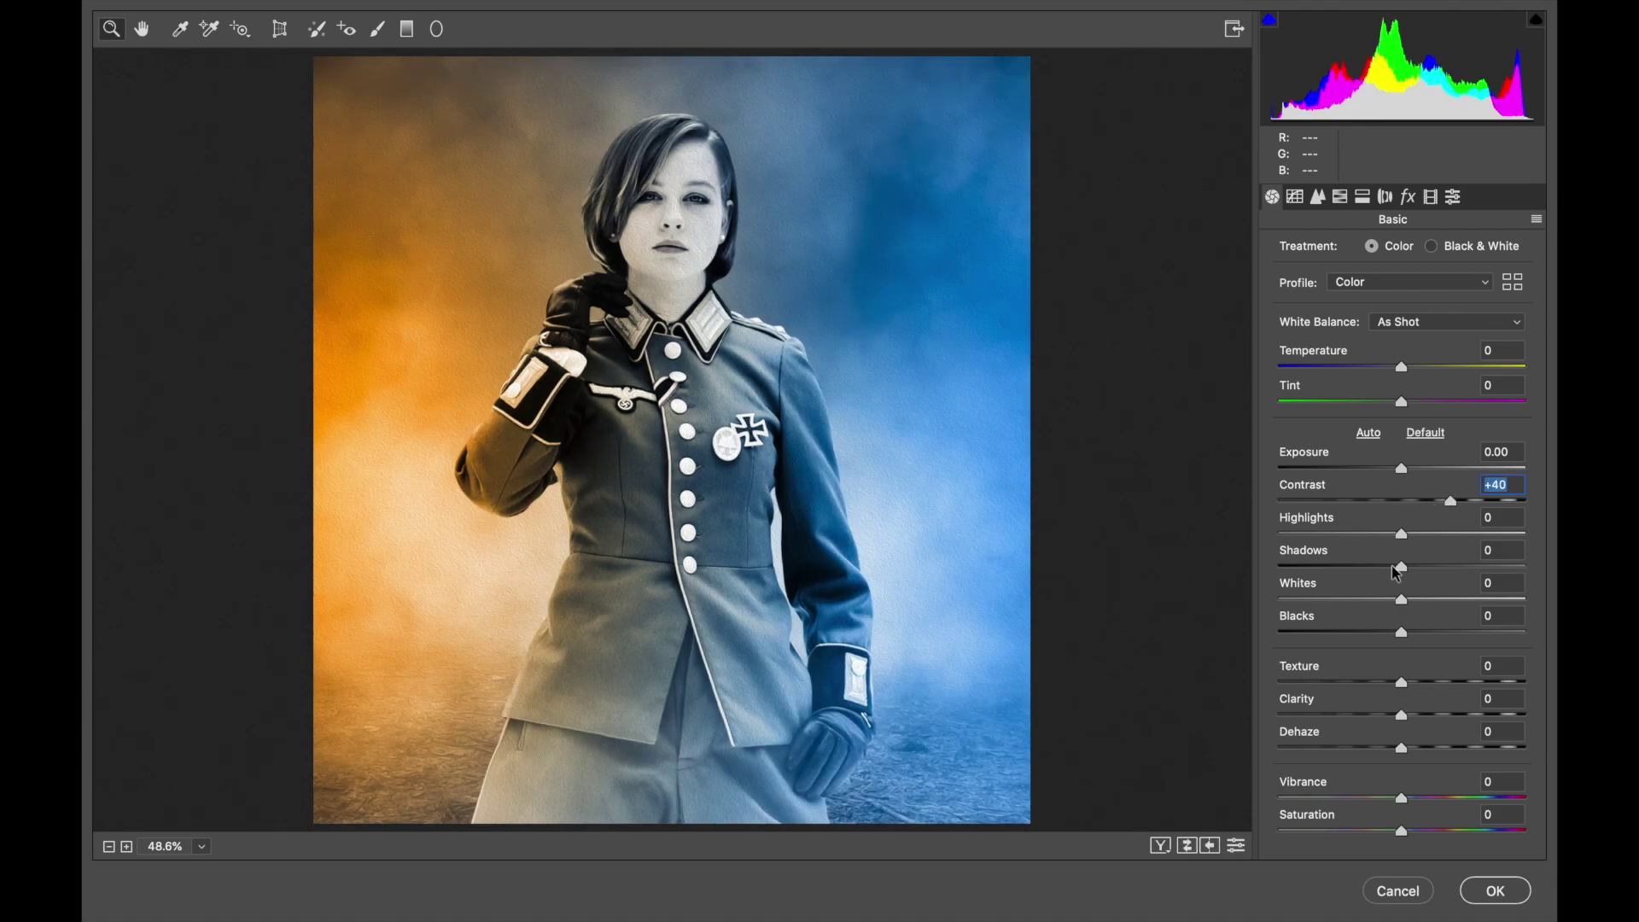
pyautogui.moveTo(1401, 631)
pyautogui.mouseDown()
pyautogui.moveTo(1373, 647)
pyautogui.moveTo(1419, 610)
pyautogui.mouseUp()
pyautogui.moveTo(1402, 536); pyautogui.dragTo(1420, 576)
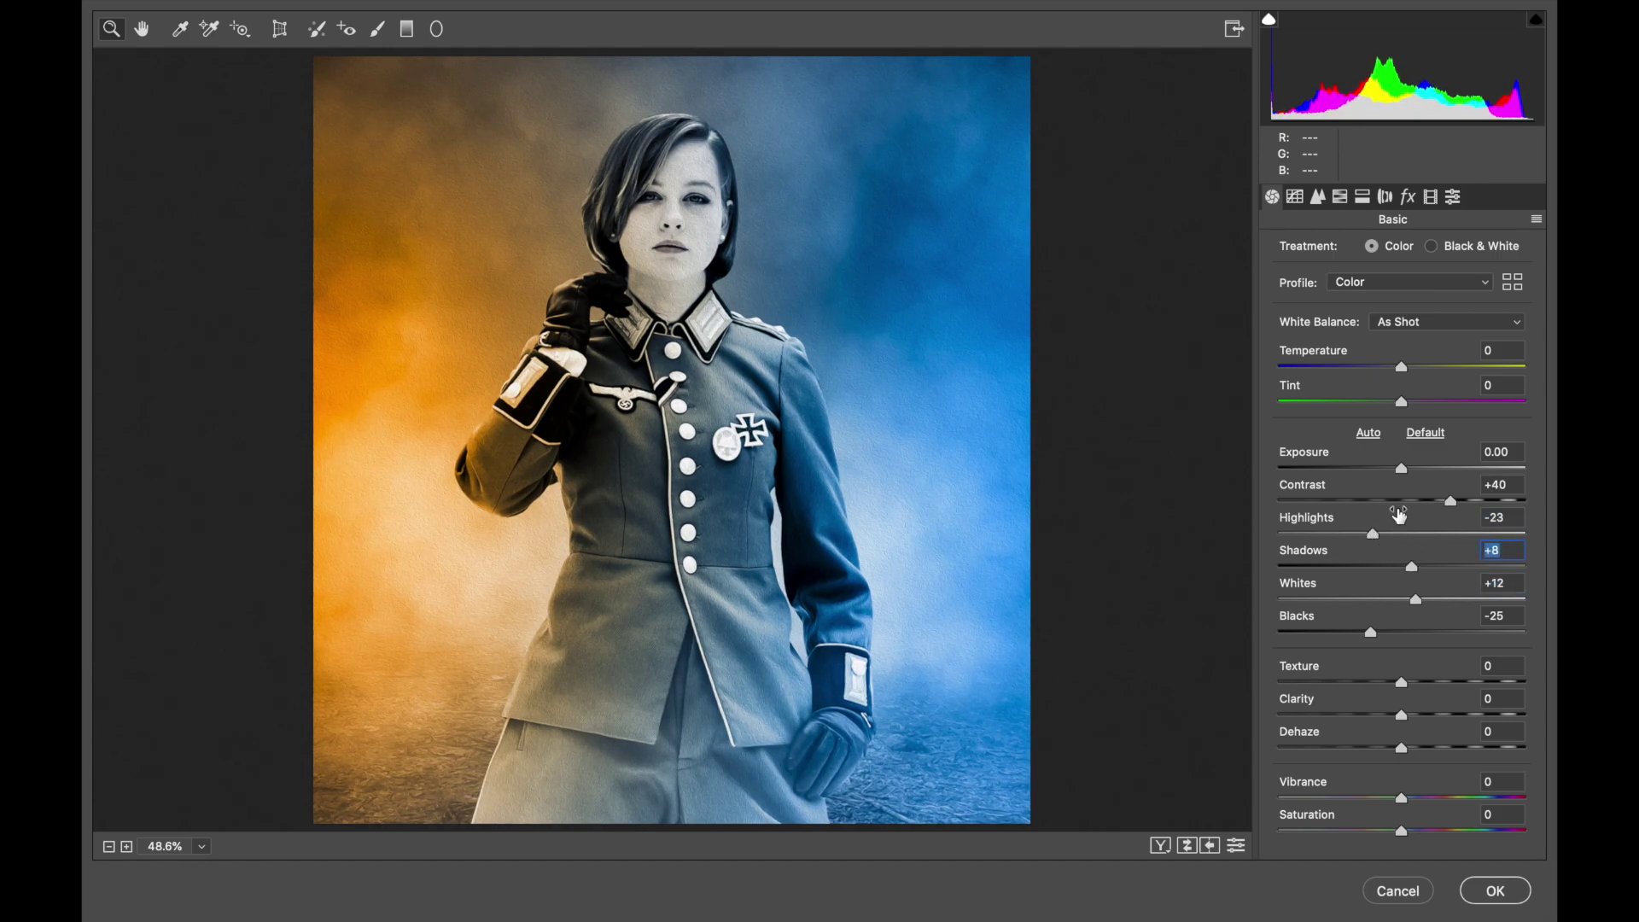
pyautogui.moveTo(1406, 474); pyautogui.dragTo(1409, 475)
pyautogui.moveTo(1402, 749); pyautogui.dragTo(1395, 803)
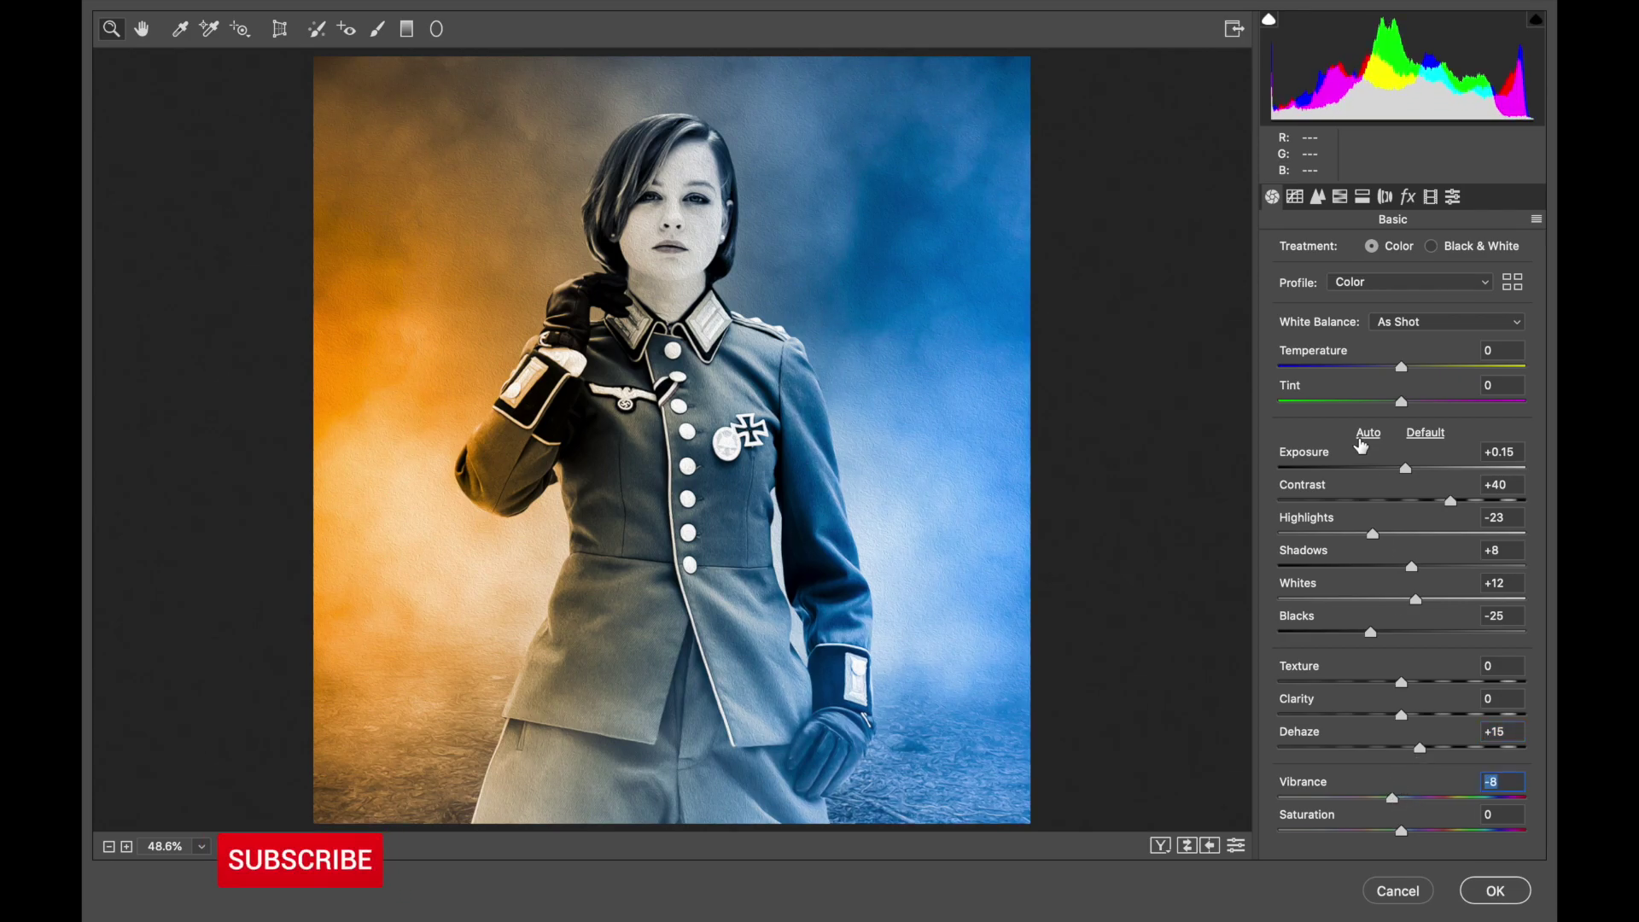
# Add a post-crop vignette with amount -18 and film grain with amount 35 in Camera Raw.
pyautogui.click(1408, 197)
pyautogui.moveTo(1396, 483); pyautogui.dragTo(1383, 485)
pyautogui.moveTo(1367, 295); pyautogui.dragTo(1364, 297)
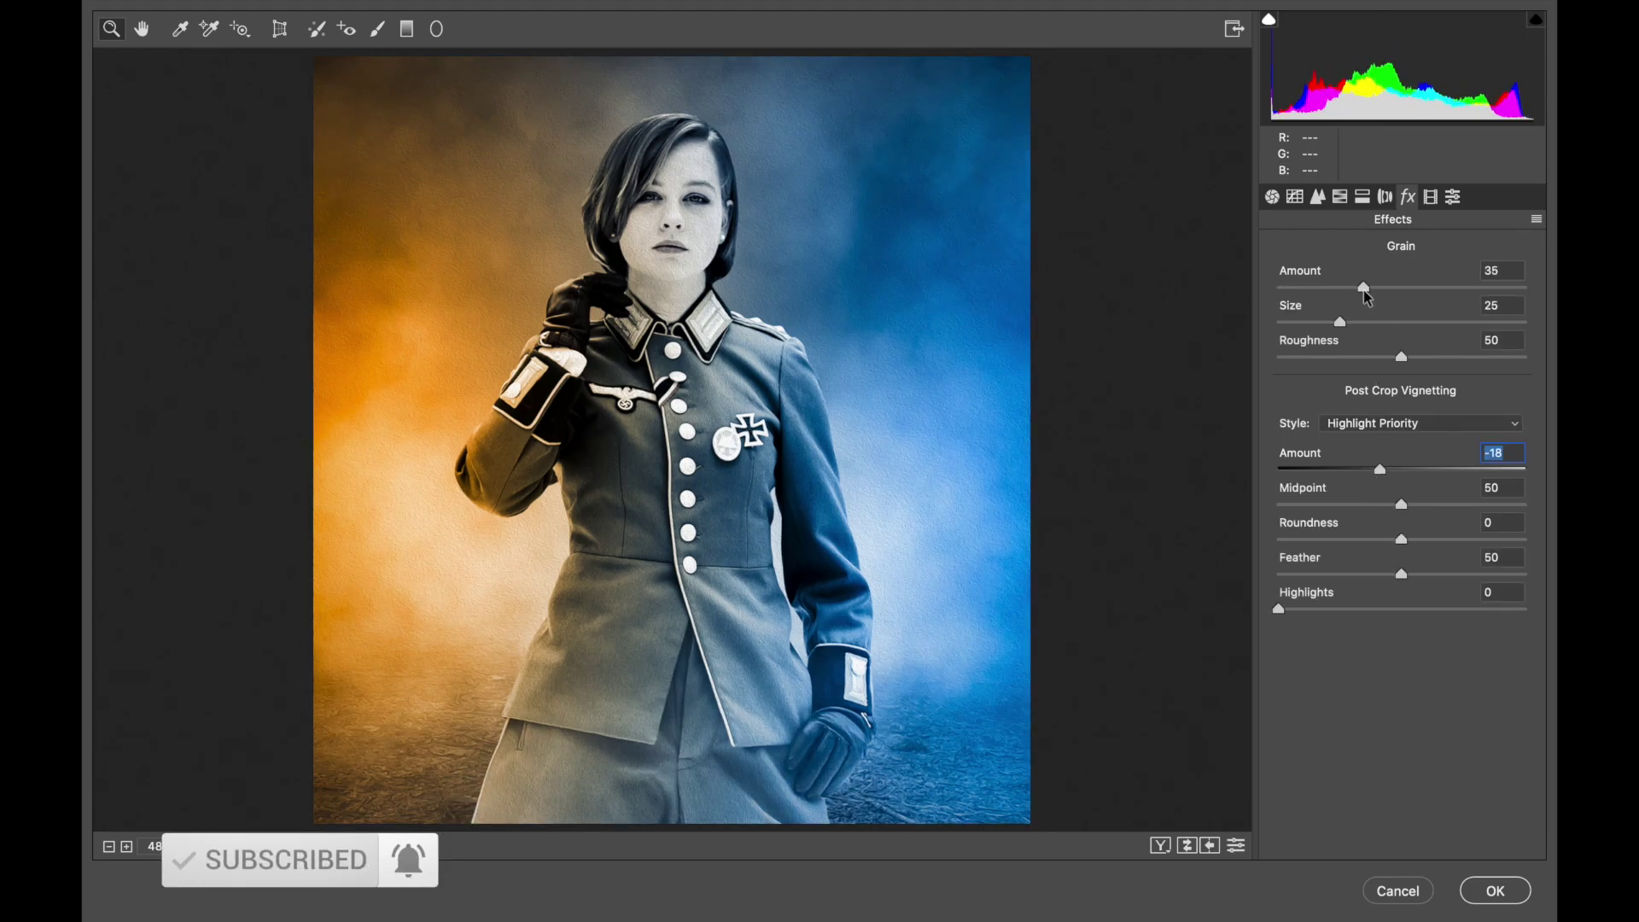
# Fade the RGB point tone curve by raising its black point to output 18 and lowering its white point to output 242.
pyautogui.click(1296, 198)
pyautogui.moveTo(1272, 606); pyautogui.dragTo(1272, 596)
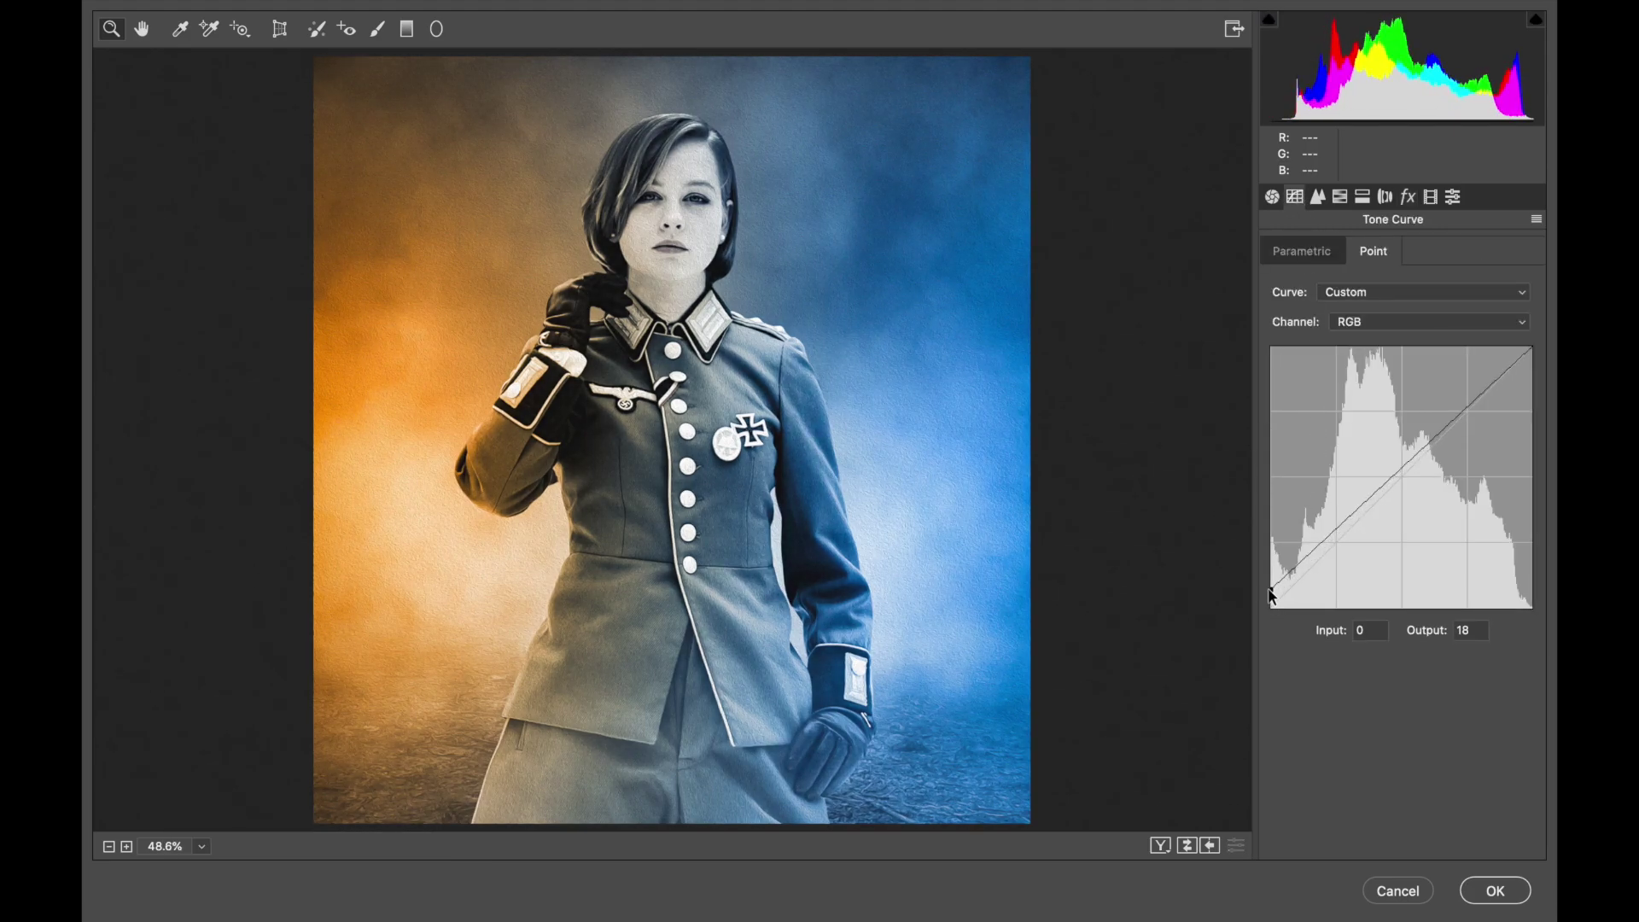
pyautogui.moveTo(1532, 348); pyautogui.dragTo(1533, 361)
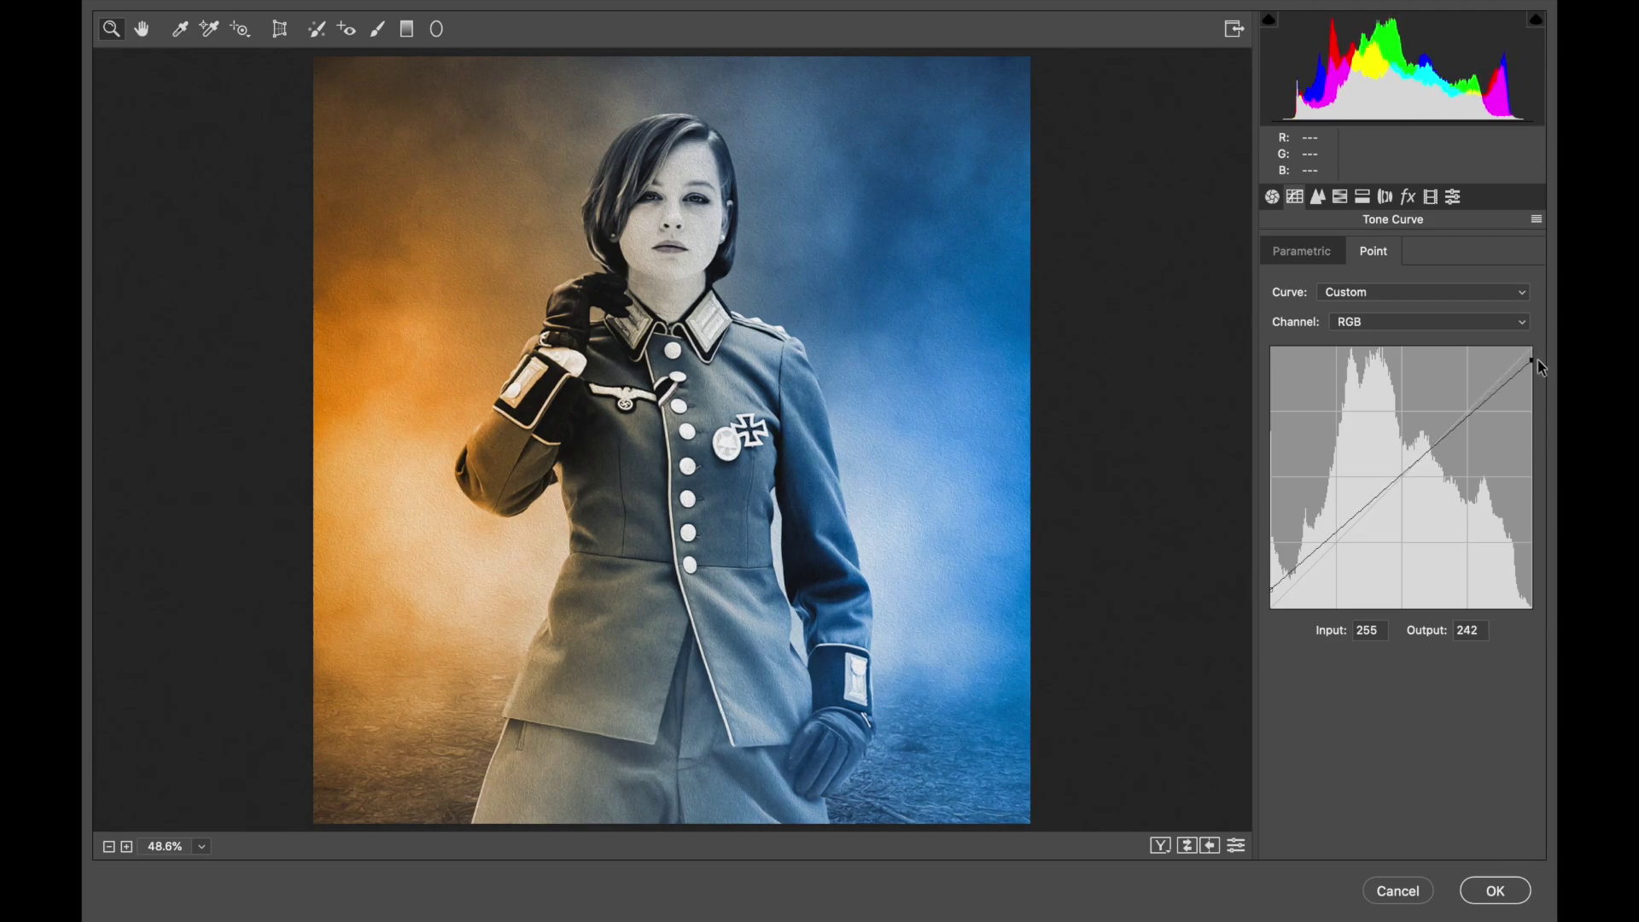
# Darken the curve's shadows, lower its white point slightly, set a highlight point at input 187, output 178, and apply the Camera Raw filter.
pyautogui.moveTo(1322, 550); pyautogui.dragTo(1336, 560)
pyautogui.moveTo(1531, 361); pyautogui.dragTo(1533, 366)
pyautogui.moveTo(1459, 447)
pyautogui.mouseDown()
pyautogui.moveTo(1434, 457)
pyautogui.moveTo(1457, 453)
pyautogui.moveTo(1463, 425)
pyautogui.mouseUp()
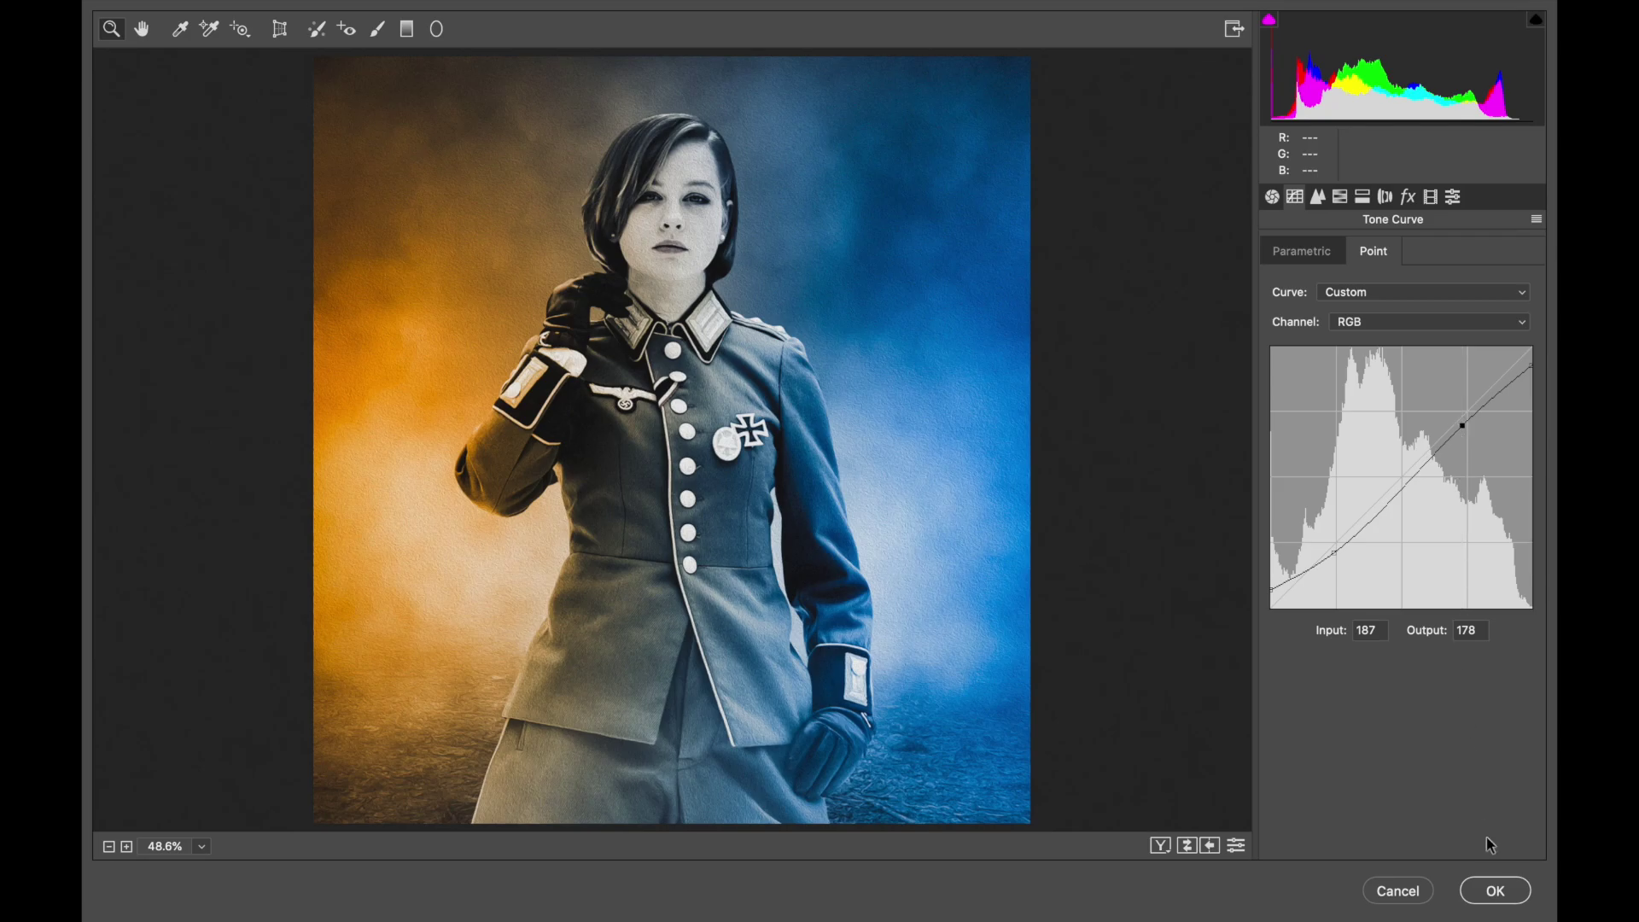
pyautogui.click(1496, 891)
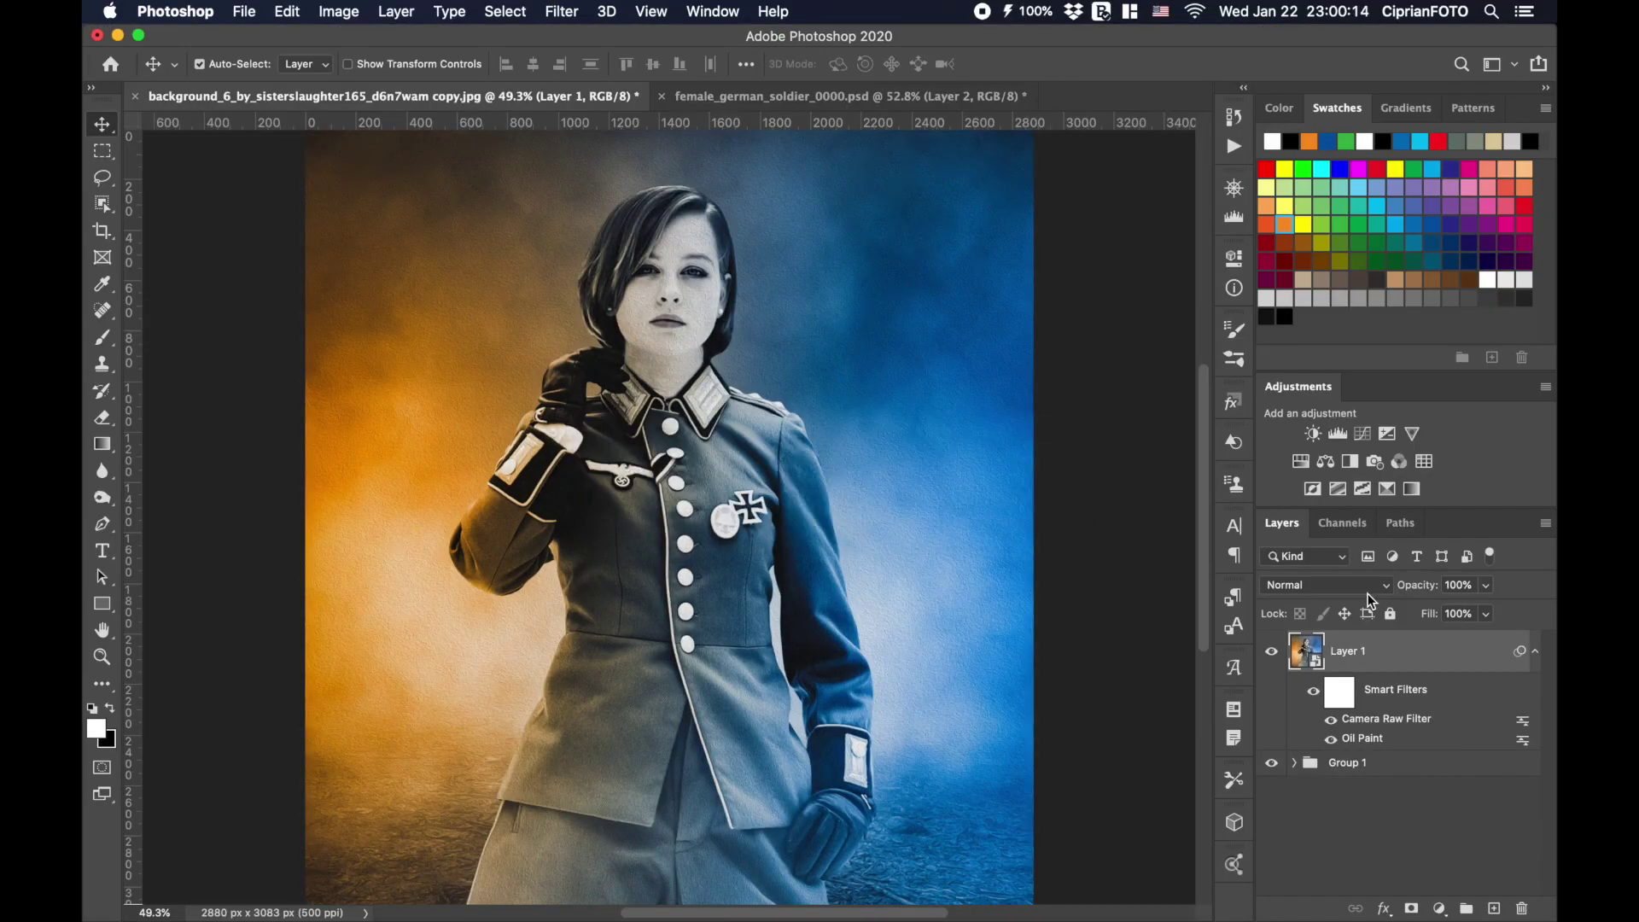